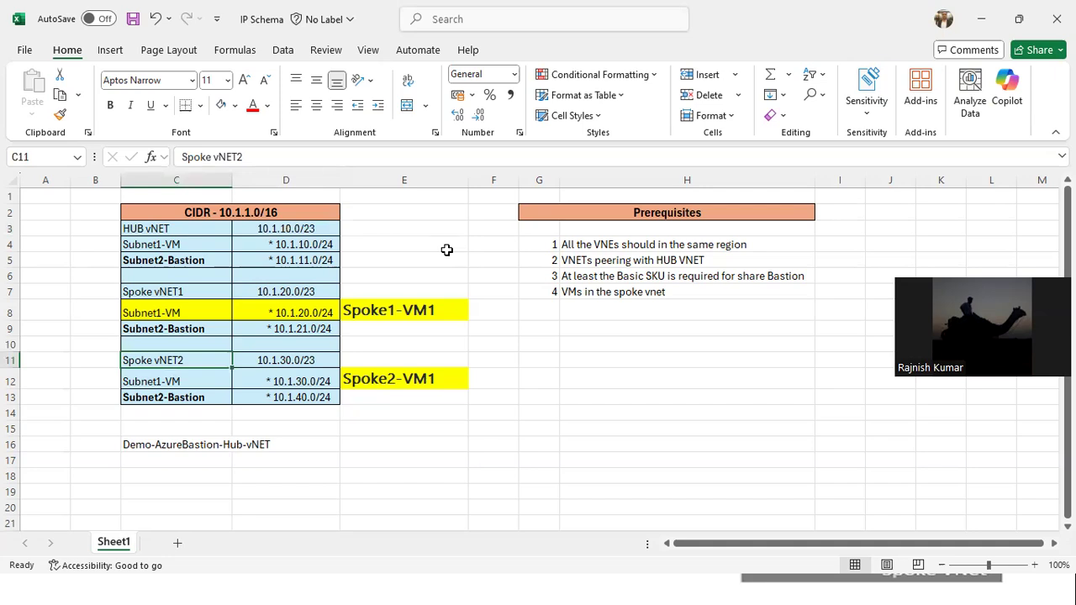
Review the CIDR table of hub and spoke virtual networks and the highlighted Spoke1-VM1 and Spoke2-VM1 entries.
left_click(397, 476)
left_click_drag(168, 222, 336, 397)
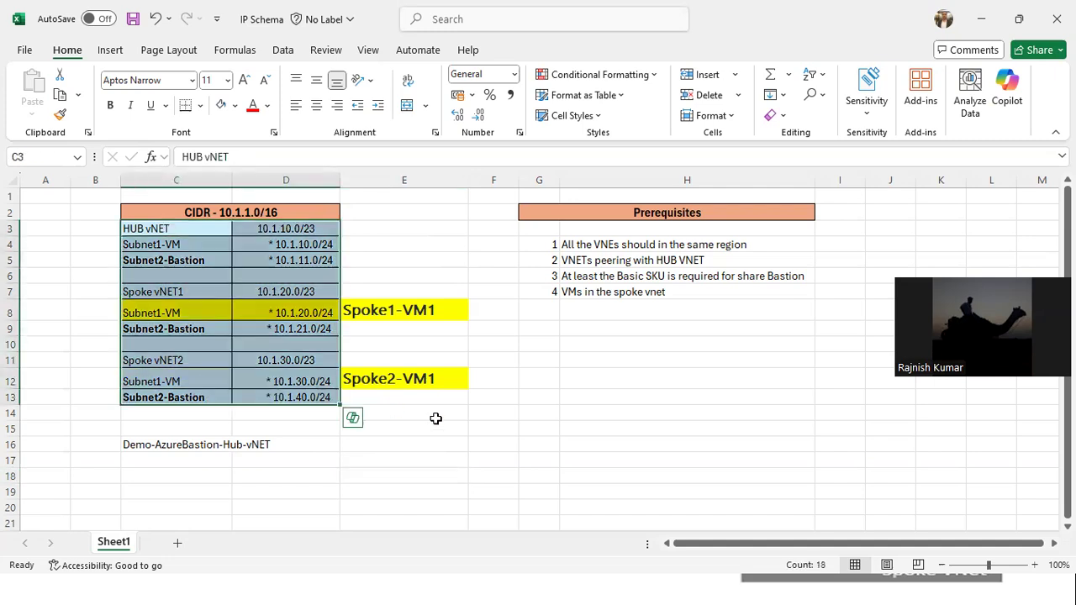
left_click(435, 419)
left_click(405, 310)
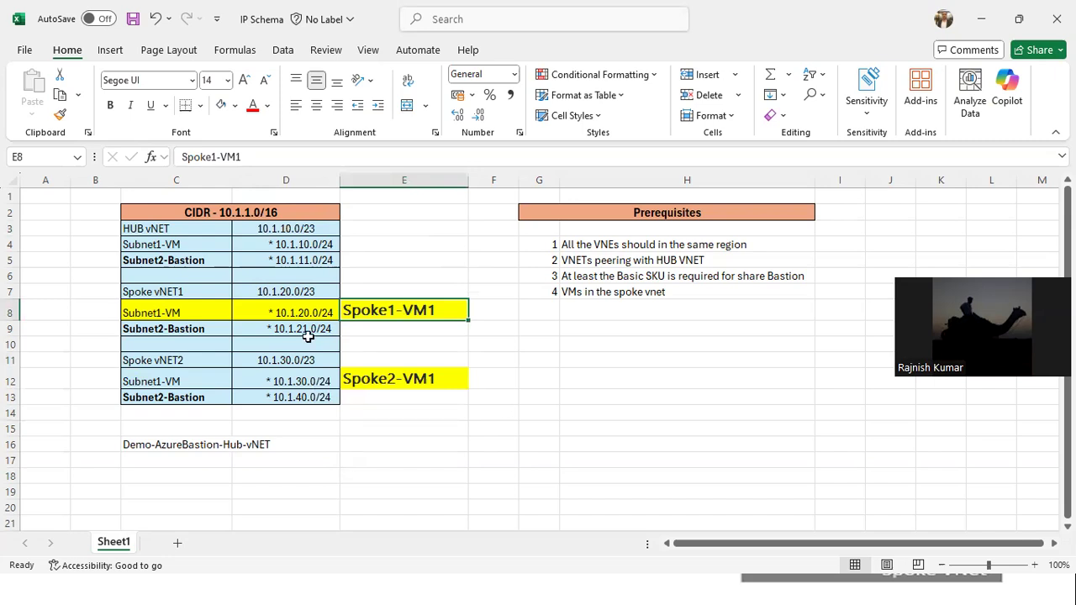
left_click(439, 378)
left_click(439, 308)
left_click(450, 376)
left_click(731, 372)
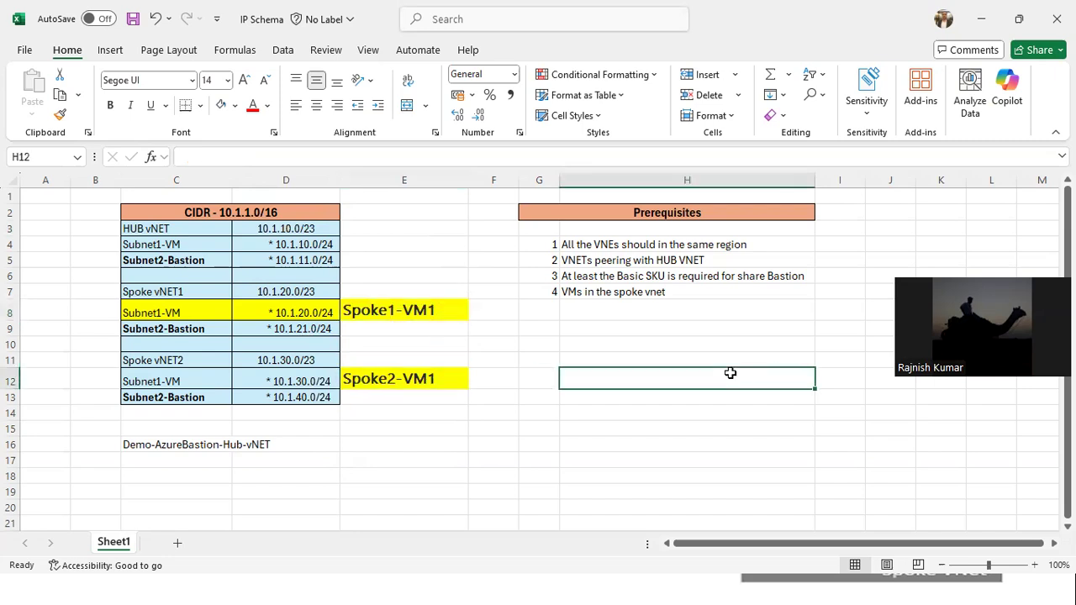
Review the Prerequisites list, starting with the same-region requirement in H4.
left_click_drag(798, 553, 845, 555)
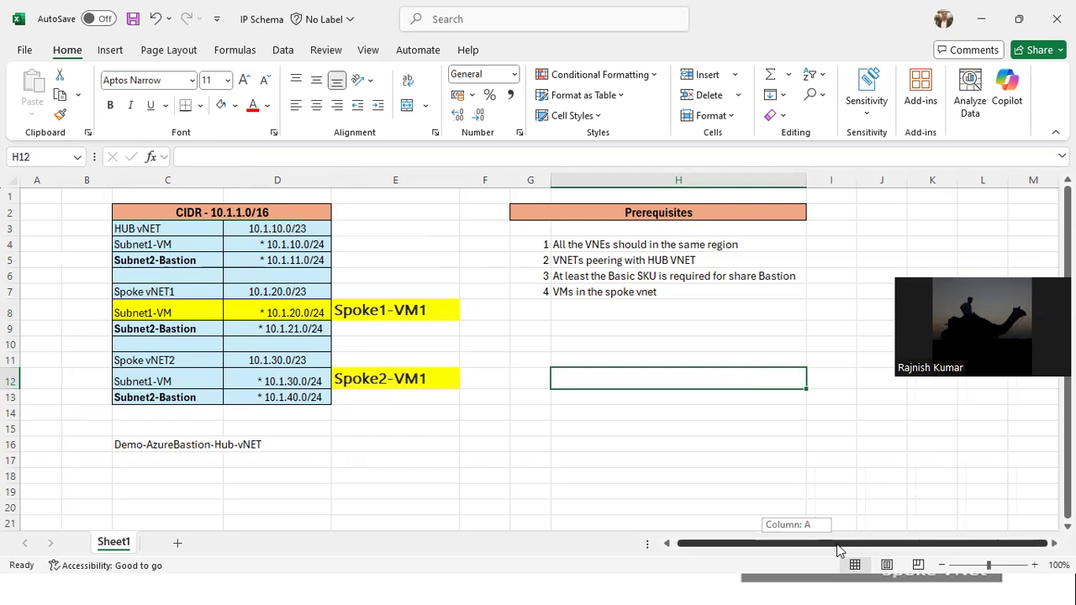
left_click(837, 251)
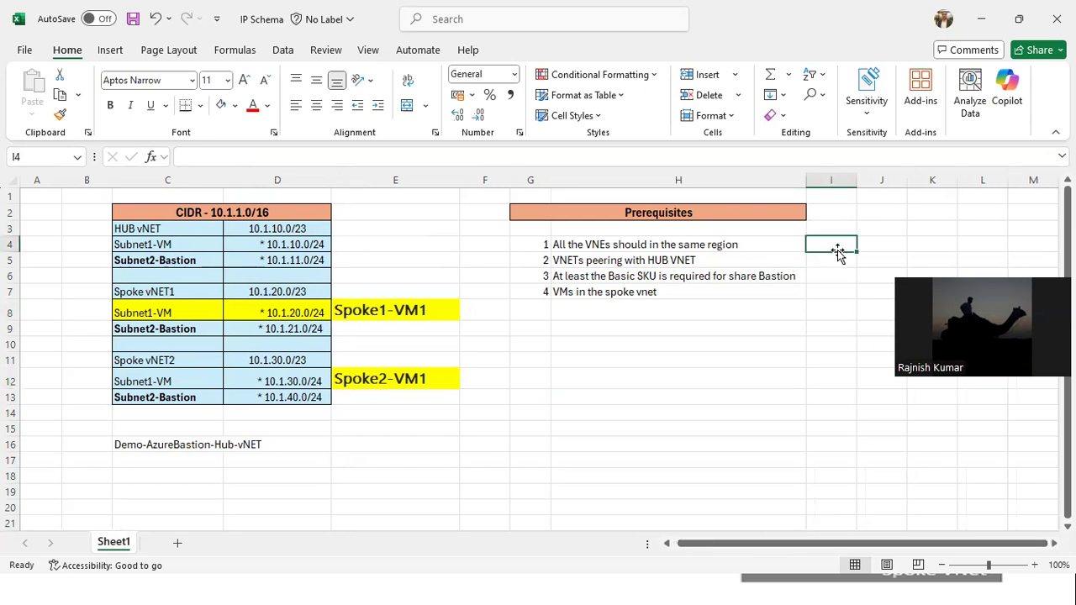
left_click_drag(839, 255, 839, 293)
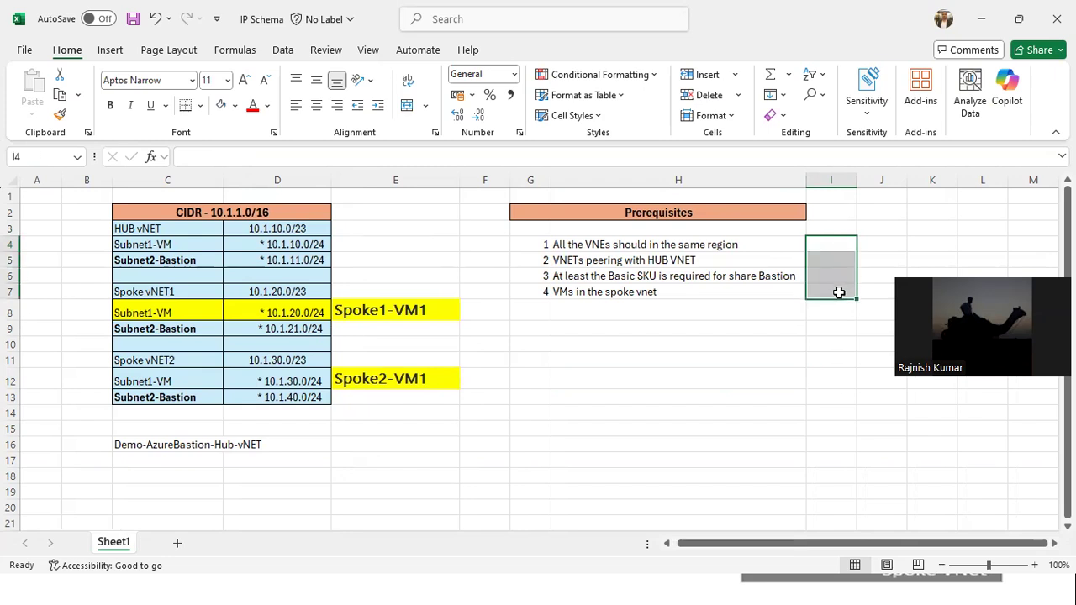
left_click(716, 308)
left_click(695, 243)
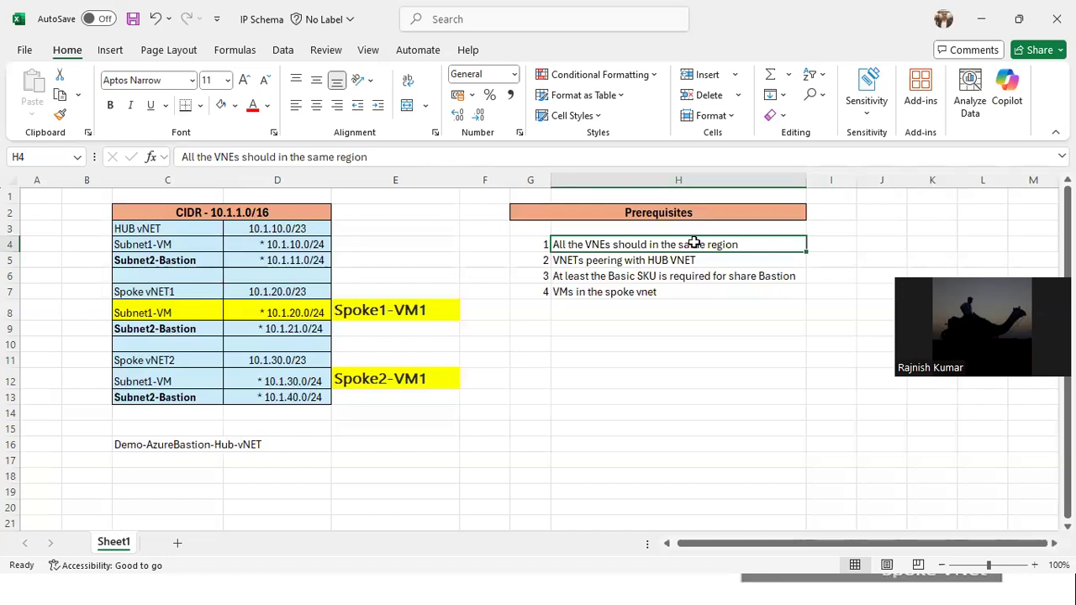
Switch to the Azure portal in the browser and look at the Demo-AzureBastion-Hub-vNET overview.
key("alt+Tab")
key("alt+Tab")
key("alt+Tab")
key("alt+Tab")
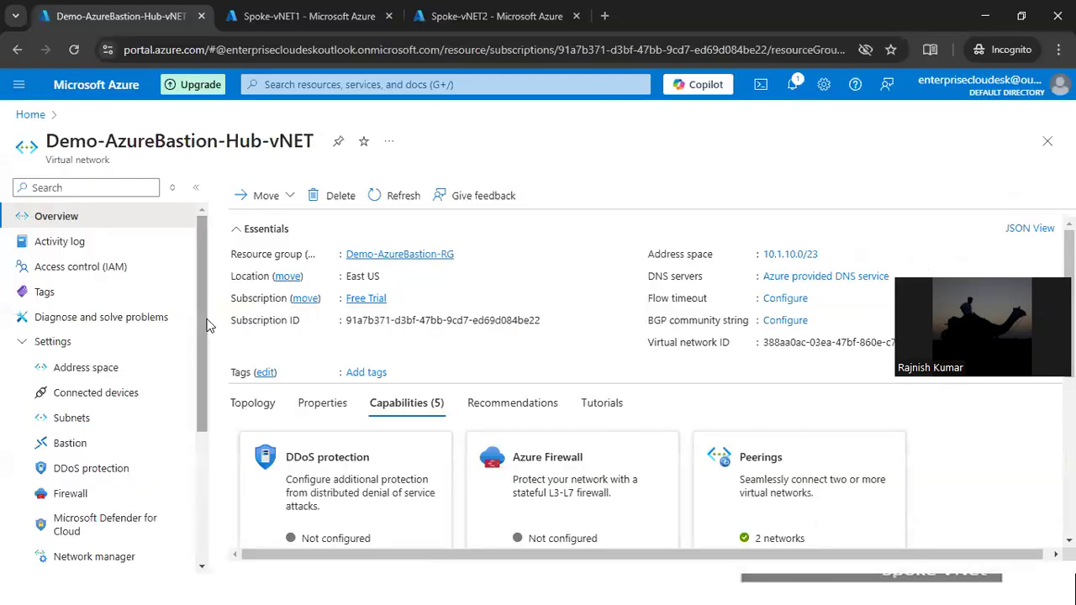
left_click_drag(316, 143, 48, 144)
left_click(189, 166)
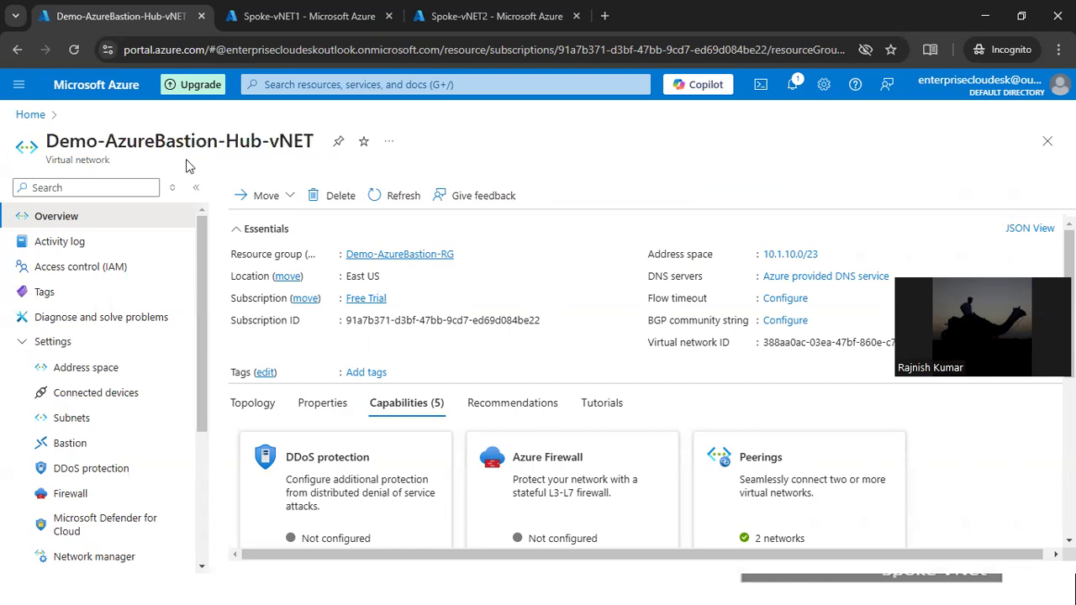
left_click_drag(317, 145, 132, 144)
left_click(166, 145)
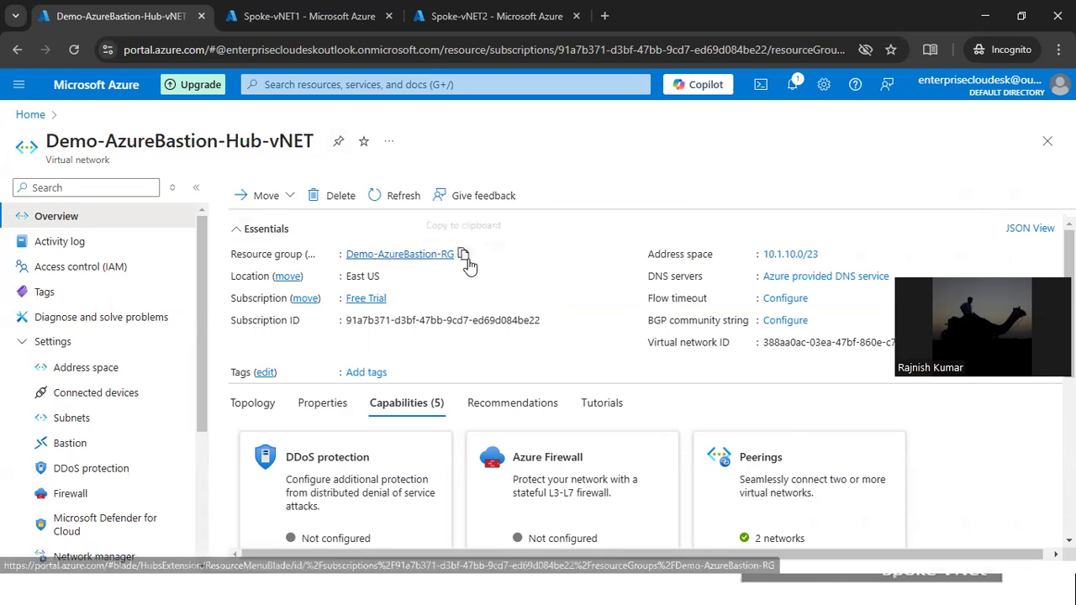
Check the location of the hub virtual network in its essentials.
double_click(356, 277)
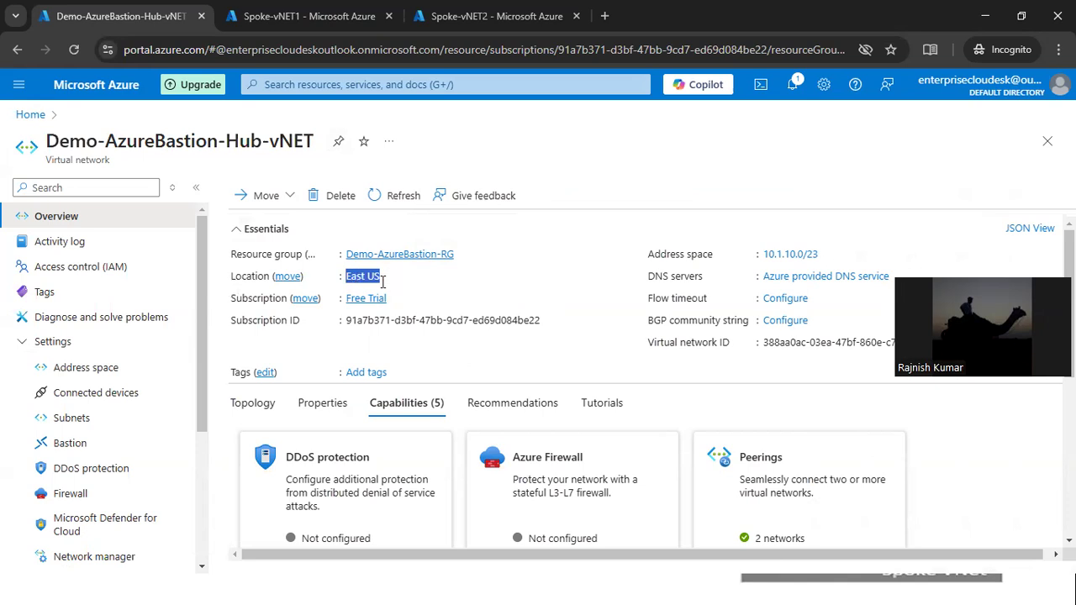
left_click(364, 280)
double_click(363, 280)
left_click(533, 283)
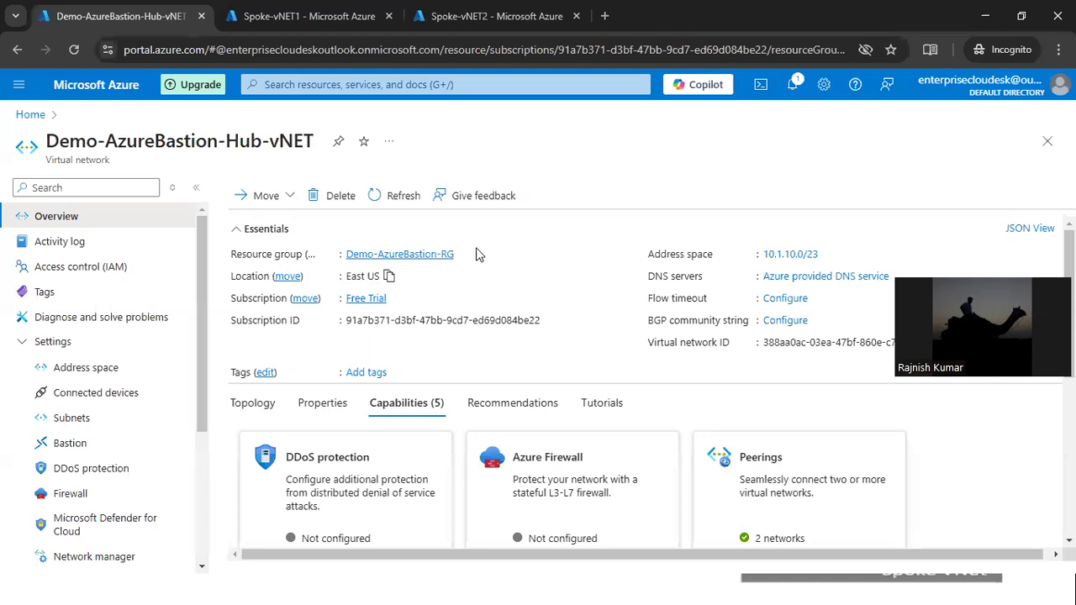
triple_click(359, 279)
left_click_drag(315, 141, 74, 140)
Check the locations of the Spoke-vNET1 and Spoke-vNET2 virtual networks.
left_click(319, 23)
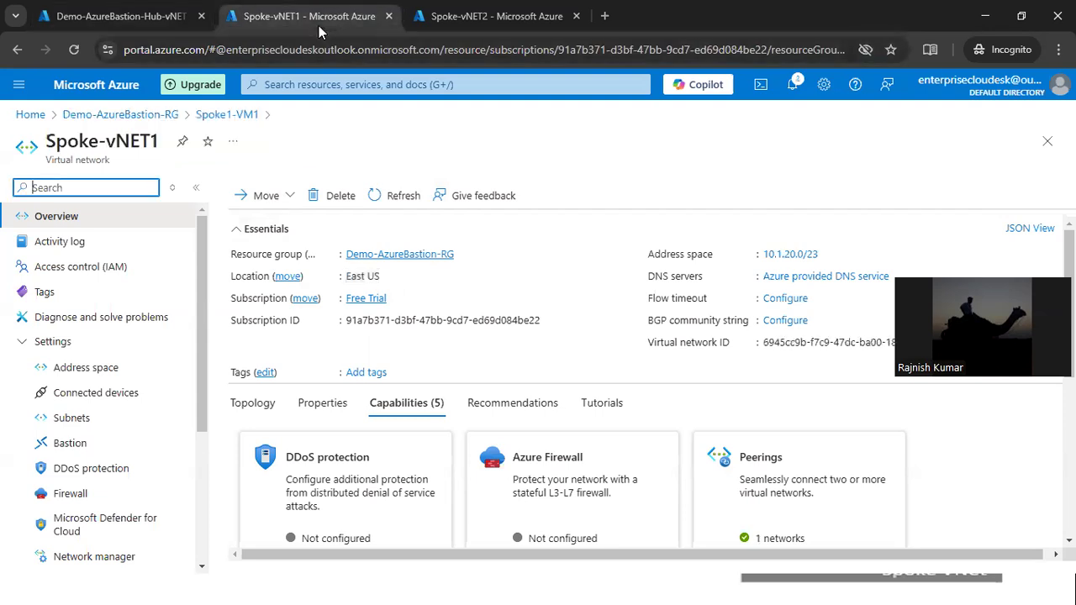
left_click_drag(168, 141, 47, 143)
left_click(108, 151)
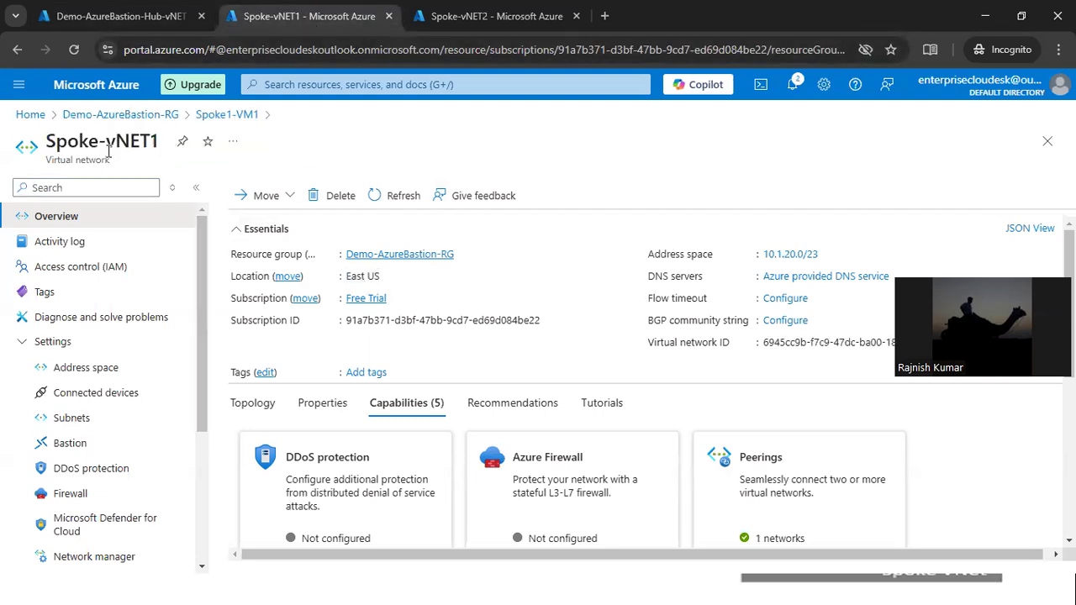
triple_click(379, 276)
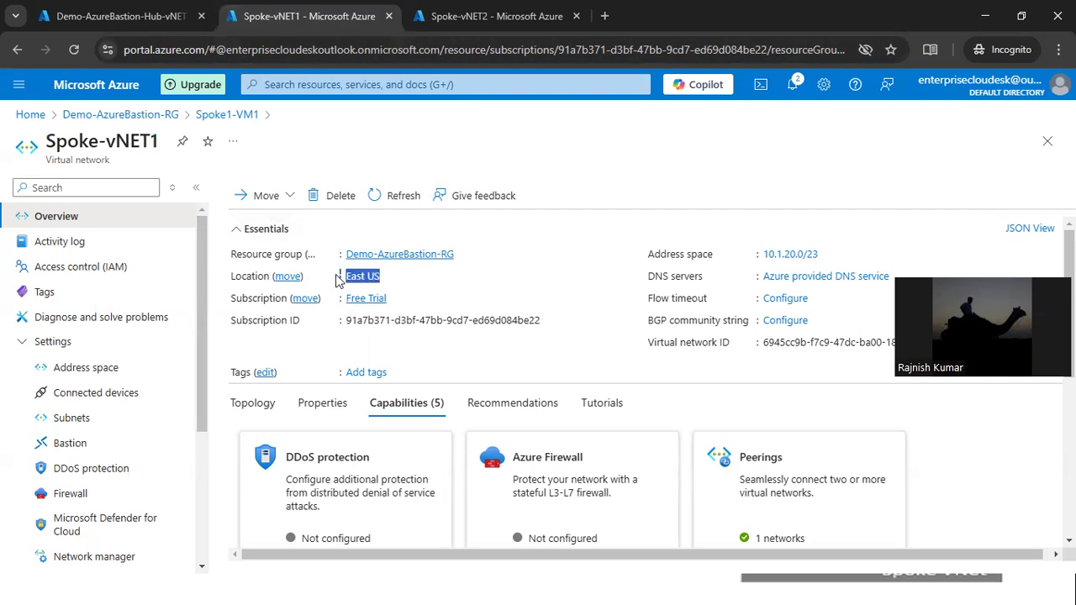
left_click(430, 22)
left_click_drag(167, 141, 46, 141)
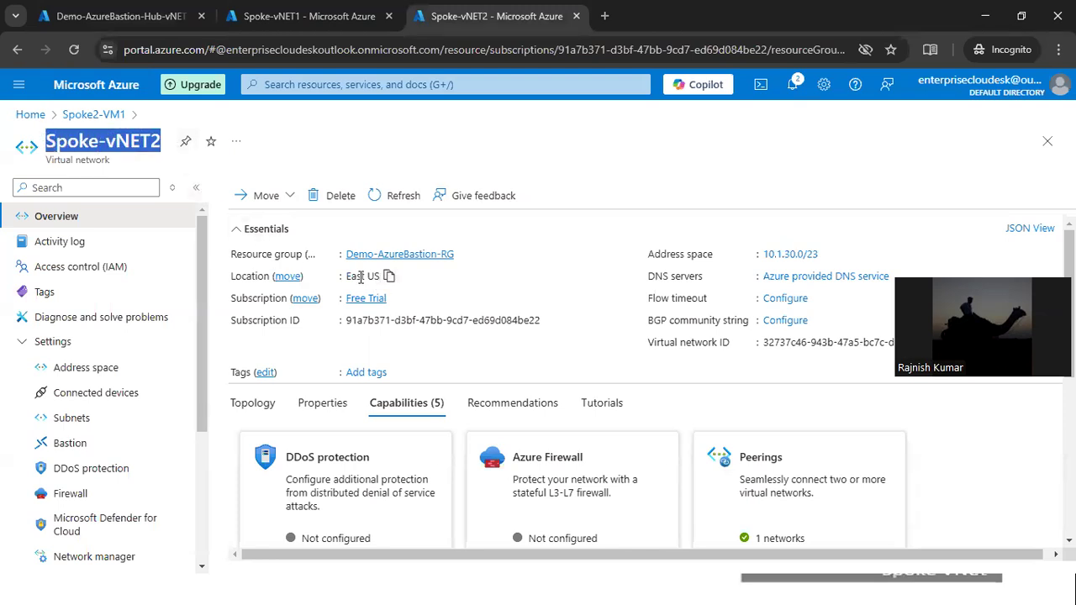
left_click_drag(345, 276, 381, 276)
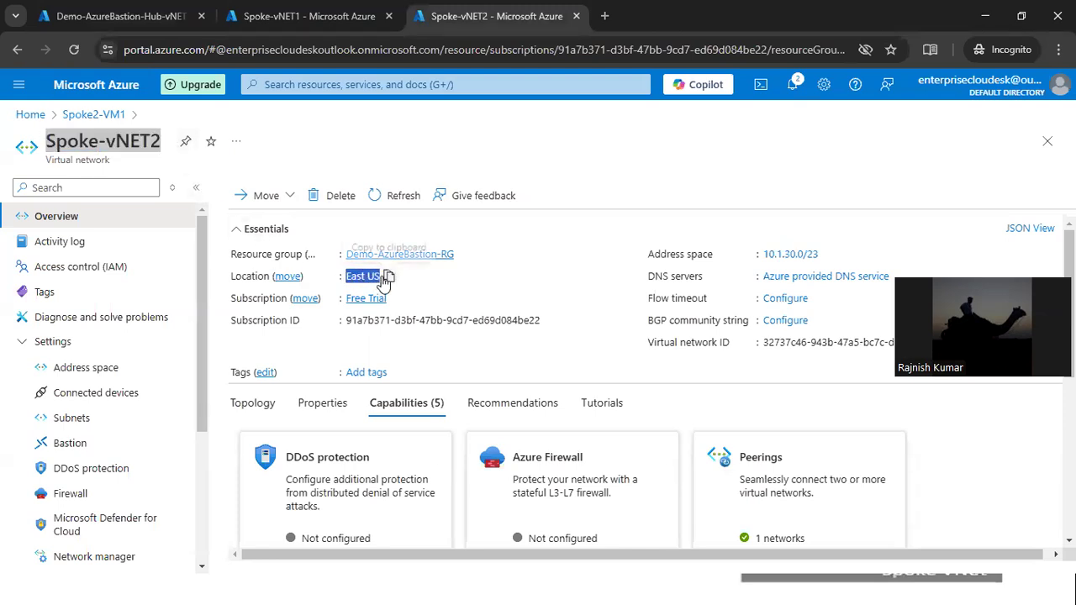
Switch to the IP Schema workbook in Excel and enter "Ok" in I4 beside the same-region prerequisite.
key("alt+Tab")
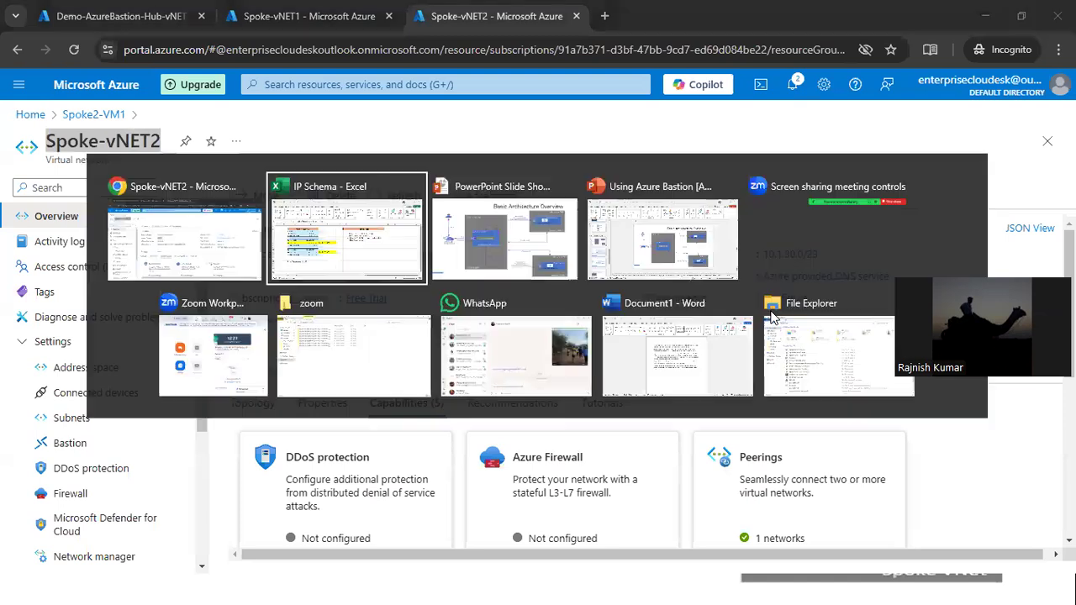
left_click(823, 245)
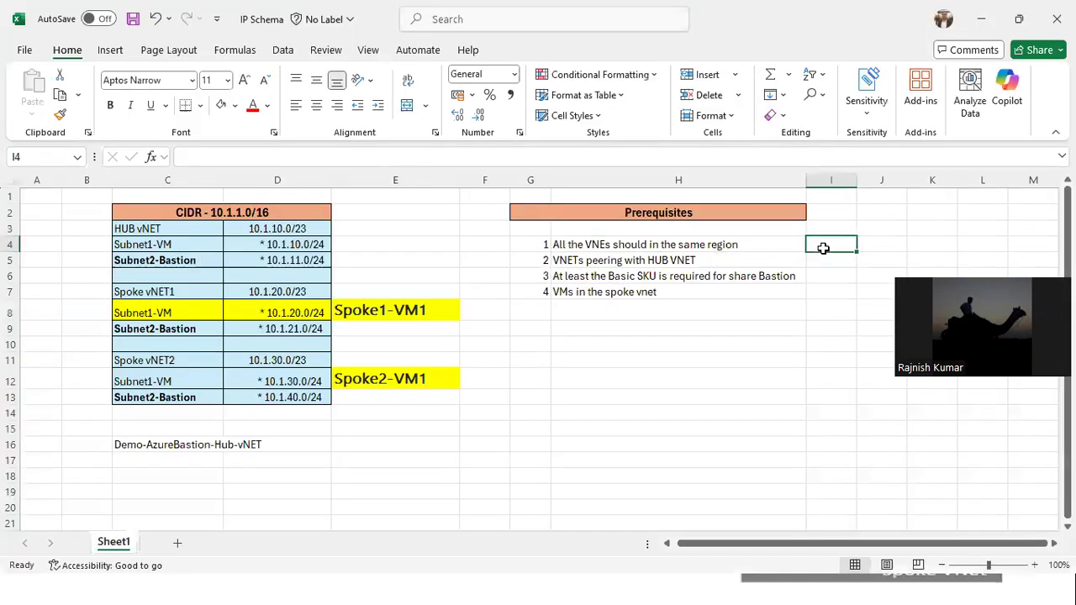
type("Ok")
key("Return")
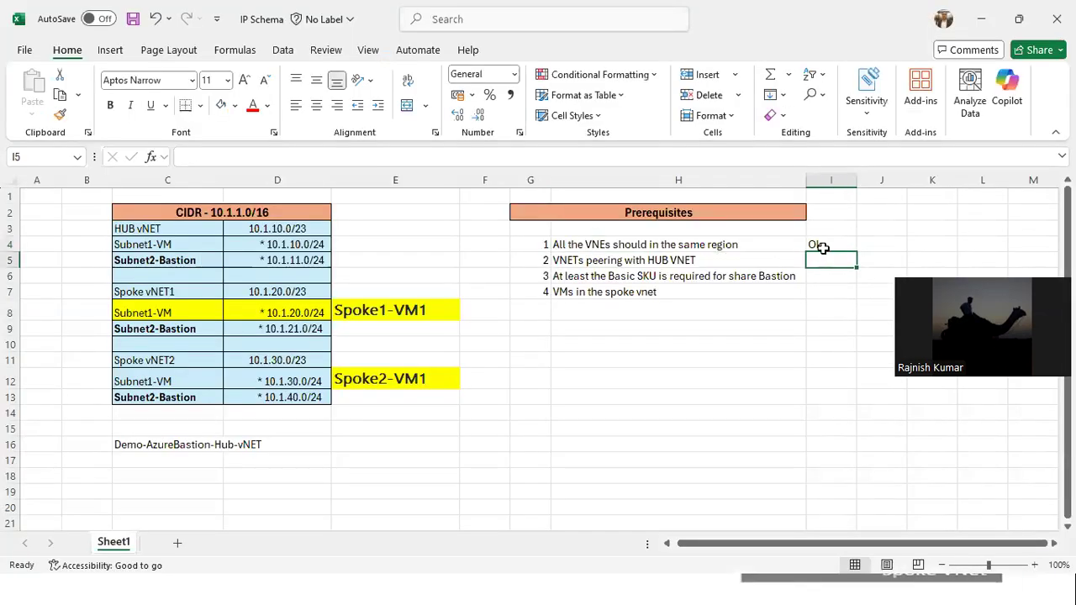
Fill cells H4:I4 of the same-region prerequisite with the standard orange color.
left_click_drag(793, 245, 825, 241)
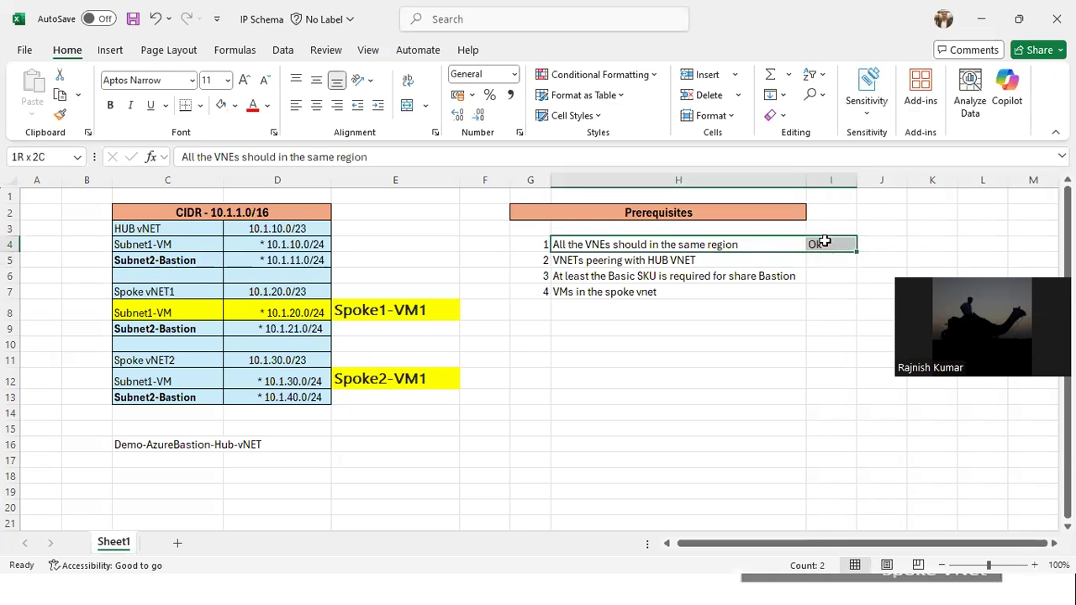
left_click(234, 105)
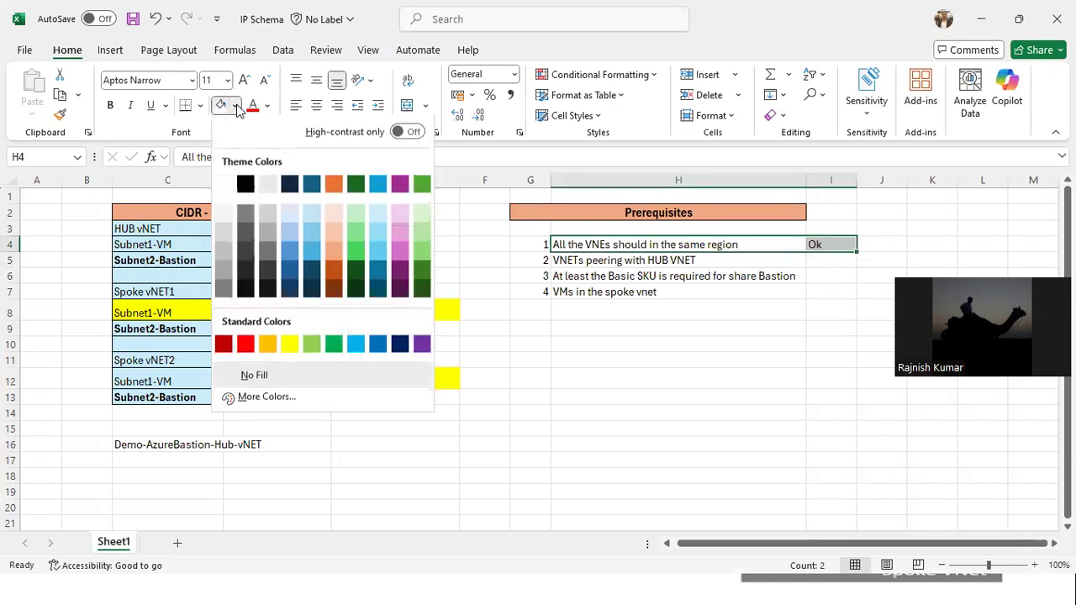
left_click(269, 347)
left_click(781, 360)
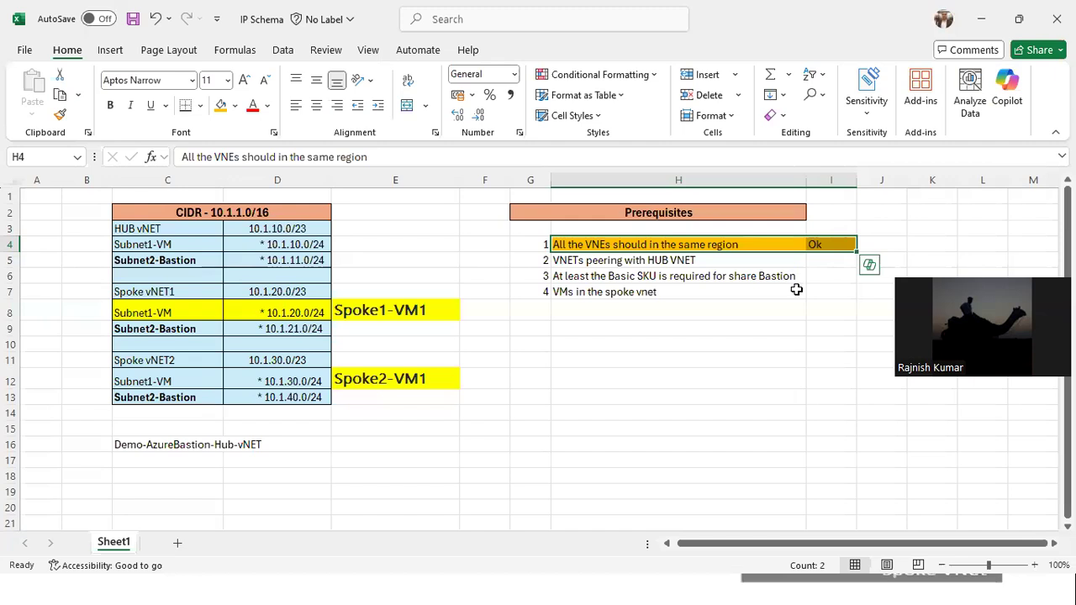
Switch to the Azure portal and open the peerings of Demo-AzureBastion-Hub-vNET to check the peering prerequisite.
left_click(743, 261)
left_click_drag(740, 245, 744, 294)
left_click(720, 379)
key("alt+Tab")
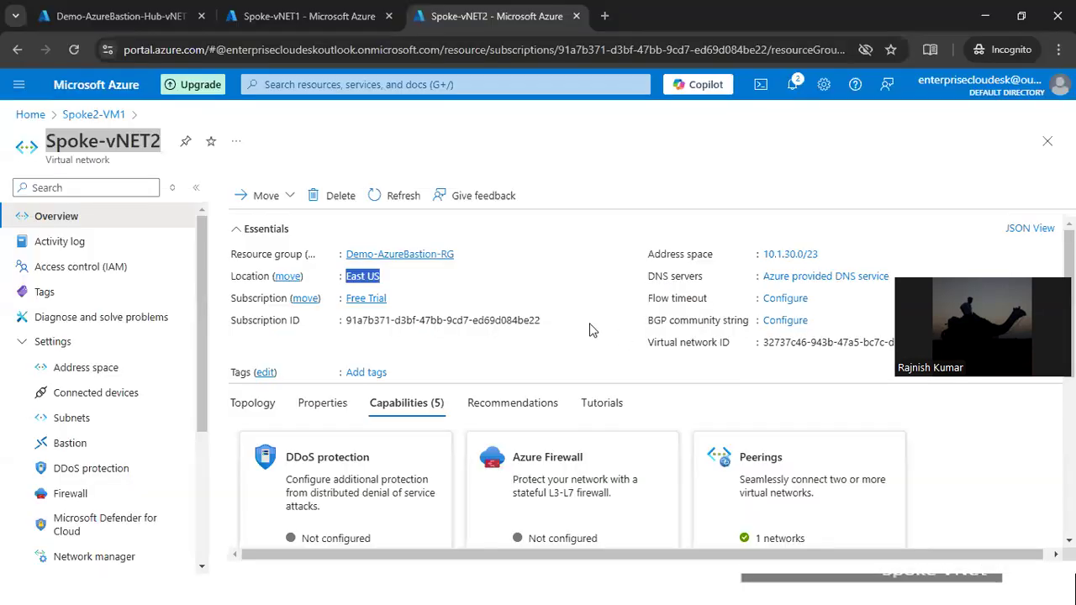
left_click(155, 16)
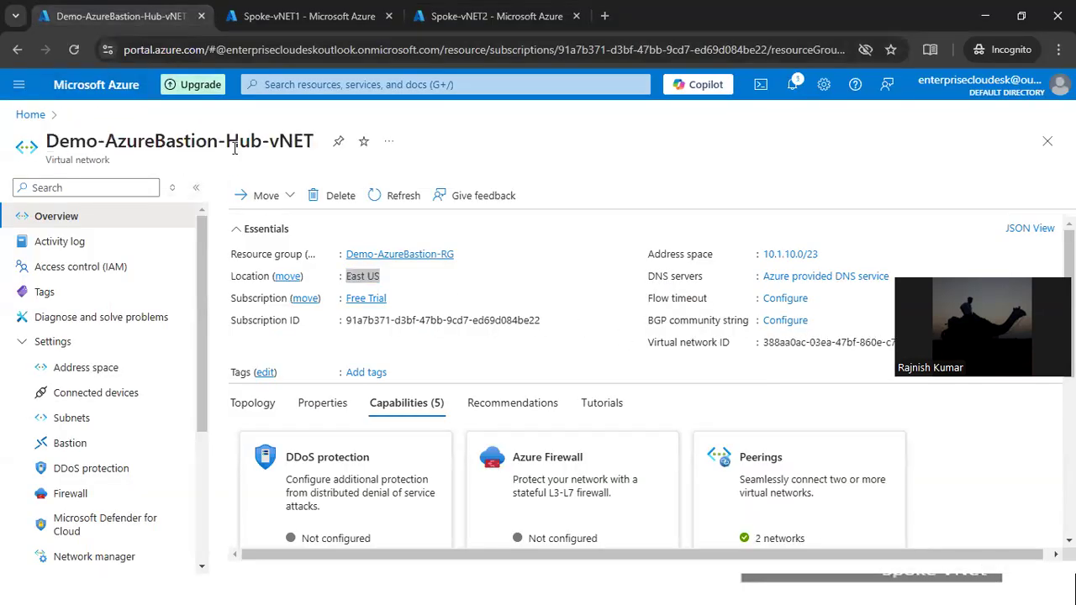
left_click_drag(316, 149, 219, 143)
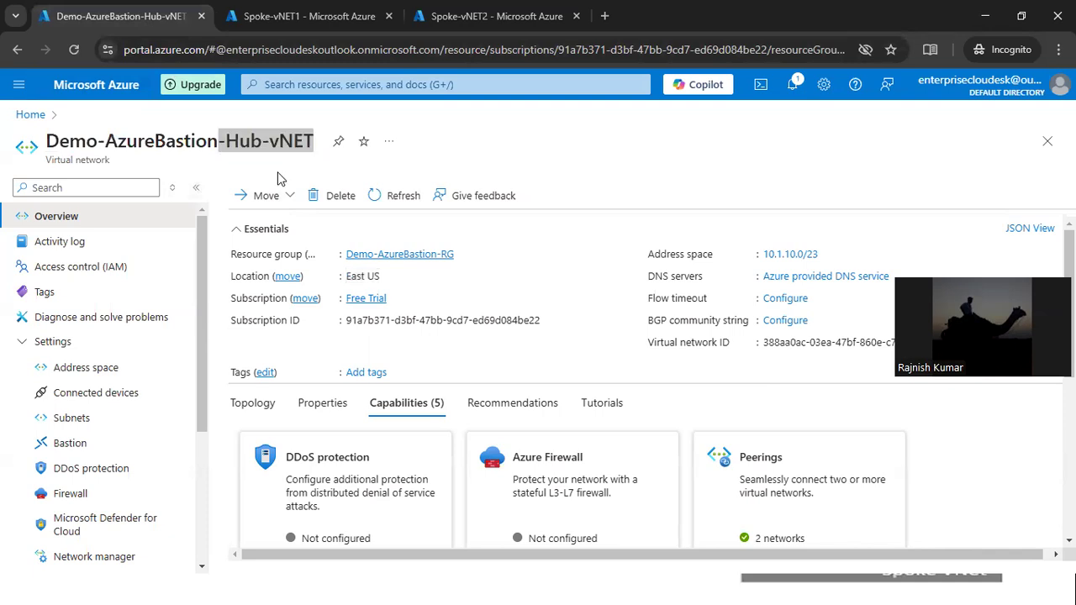
left_click_drag(200, 393, 200, 473)
left_click(80, 473)
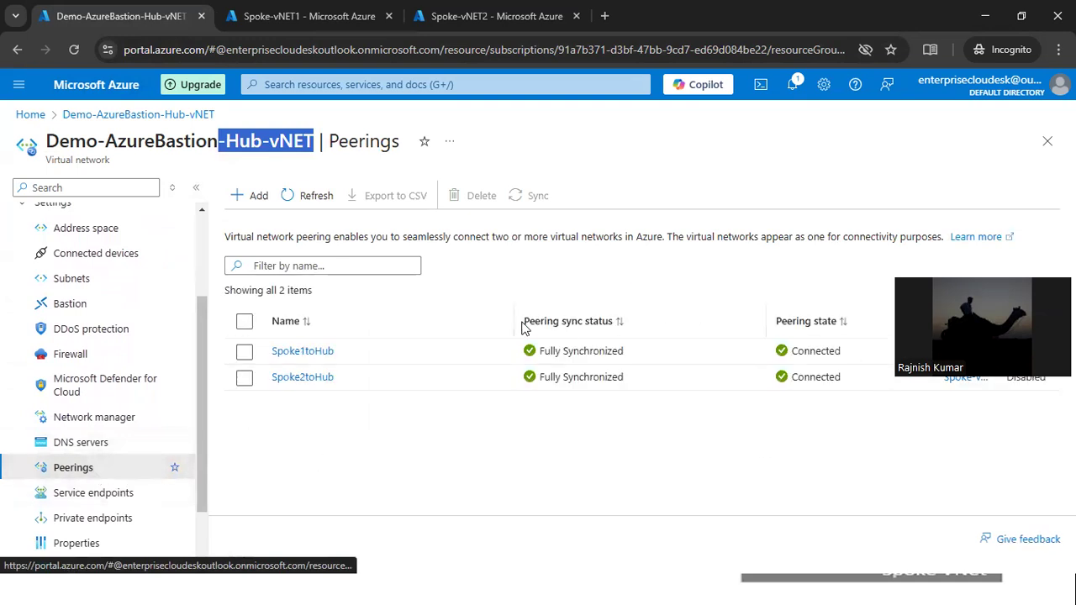
Narrow the peering list's columns and examine the remote virtual networks of Spoke1toHub and Spoke2toHub.
left_click_drag(510, 317, 381, 317)
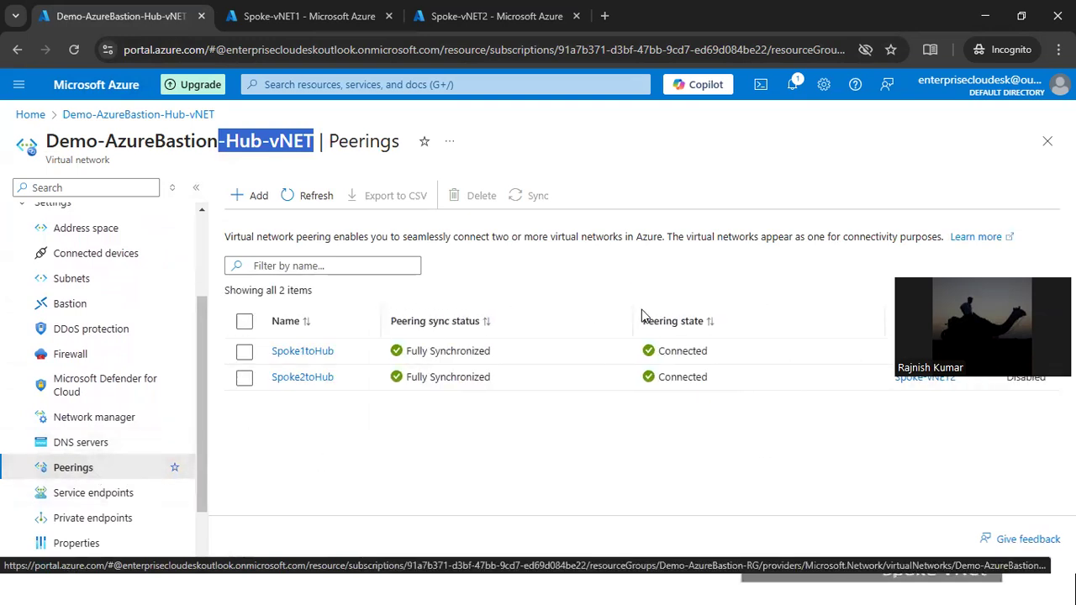
left_click_drag(633, 314, 544, 314)
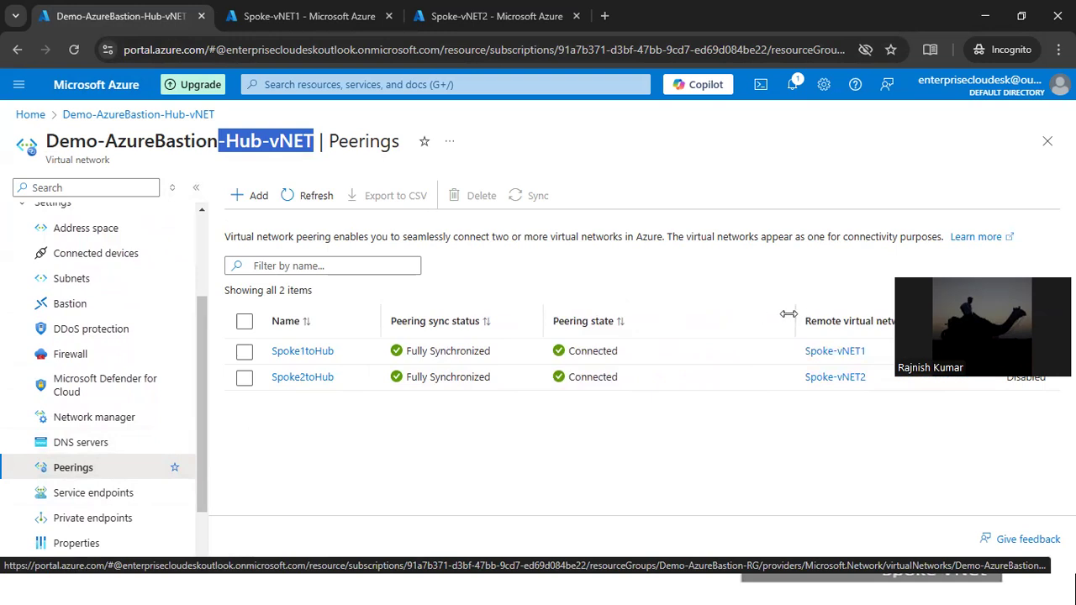
left_click_drag(789, 313, 671, 314)
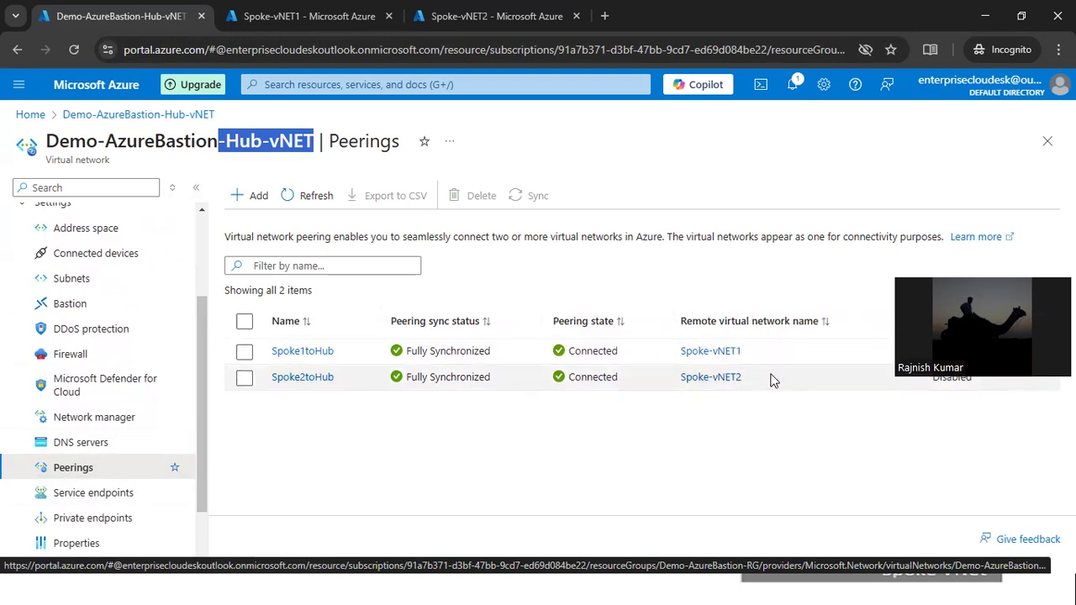
left_click_drag(767, 360, 685, 365)
left_click_drag(759, 379, 679, 379)
left_click(778, 459)
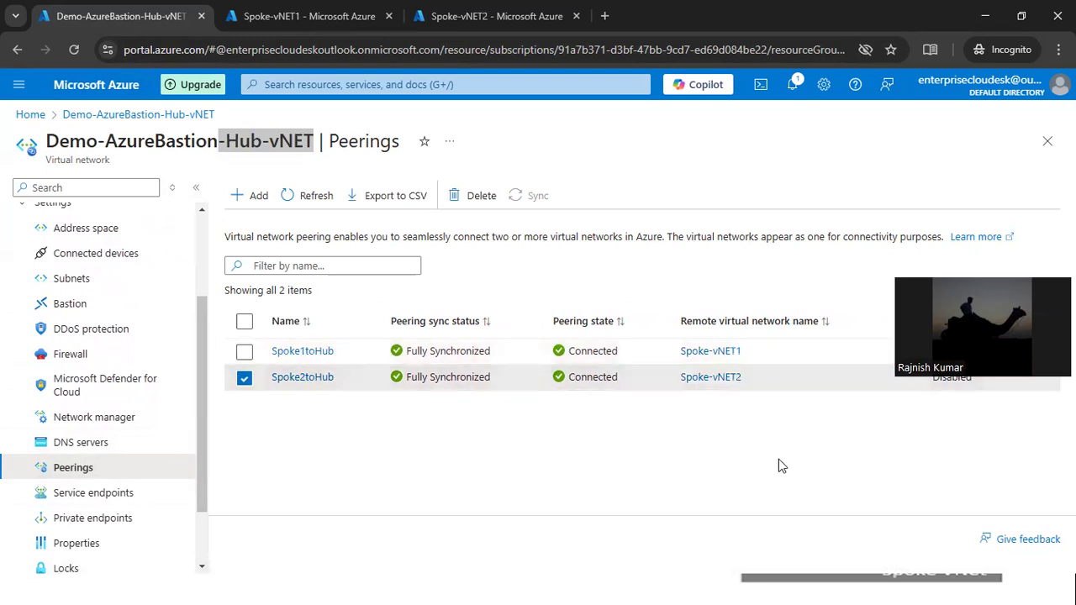
left_click(285, 141)
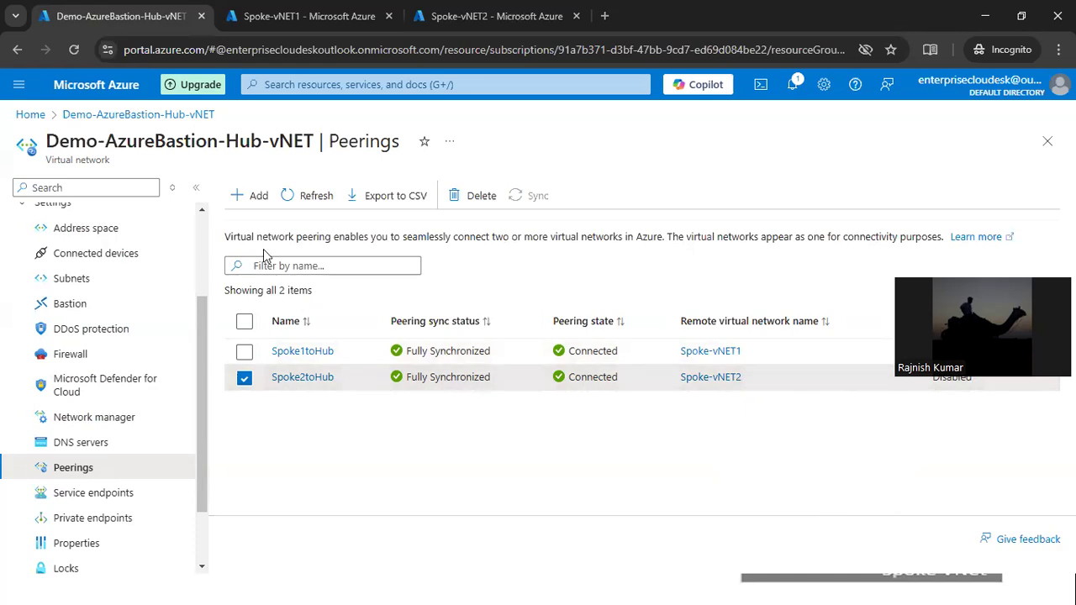
Start adding a hub peering with remote link name "demopeer", selecting Demo-AzureBastion-Hub-vNET as the remote network and allowing it to receive forwarded traffic.
left_click(244, 195)
left_click(315, 278)
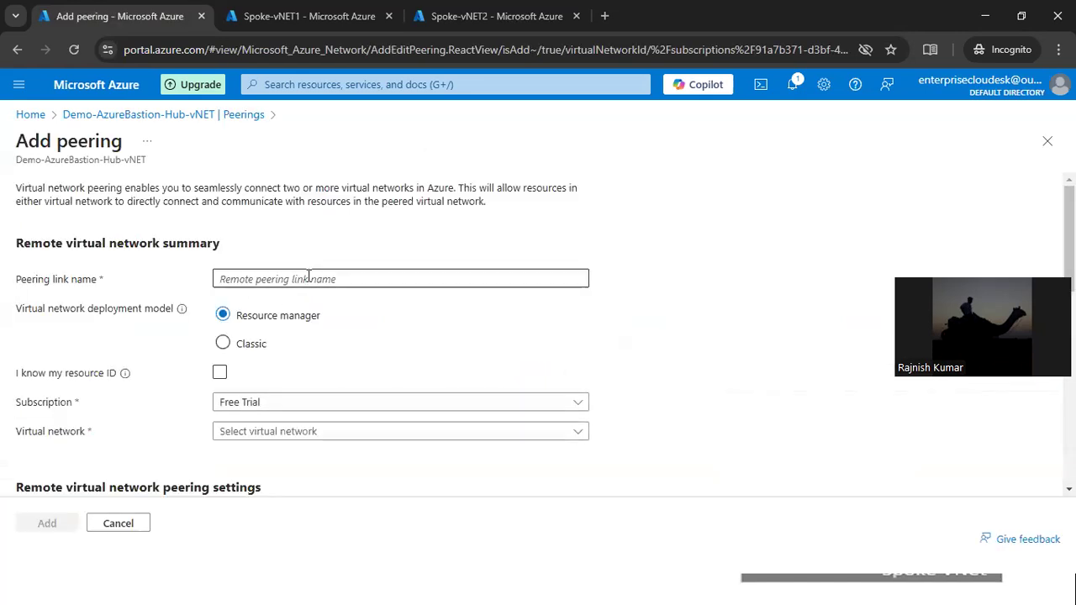
type("demo")
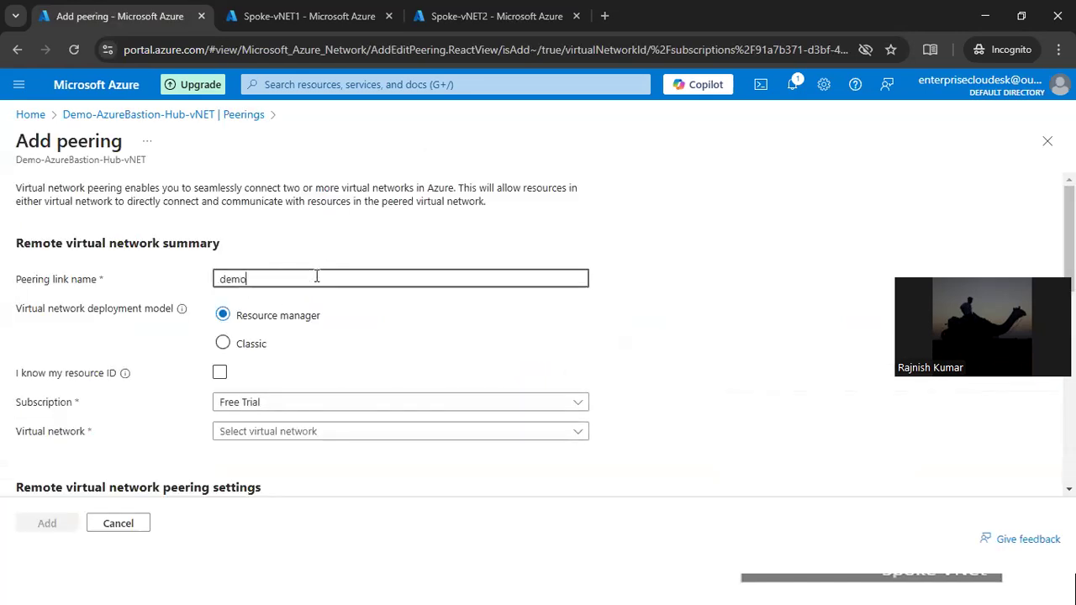
type("peer")
scroll(401, 383, "down", 2)
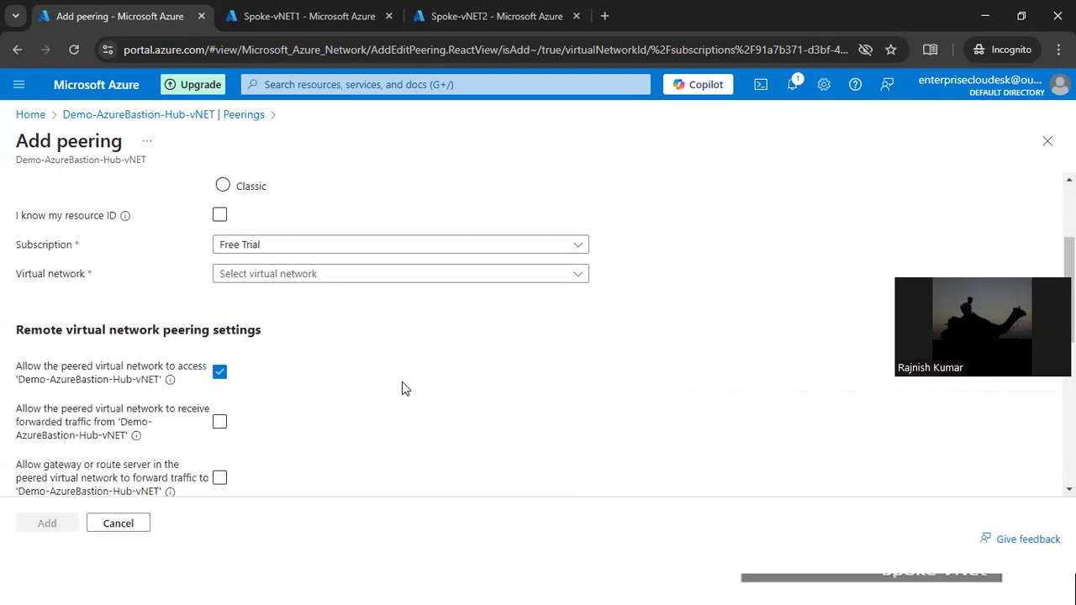
left_click(347, 278)
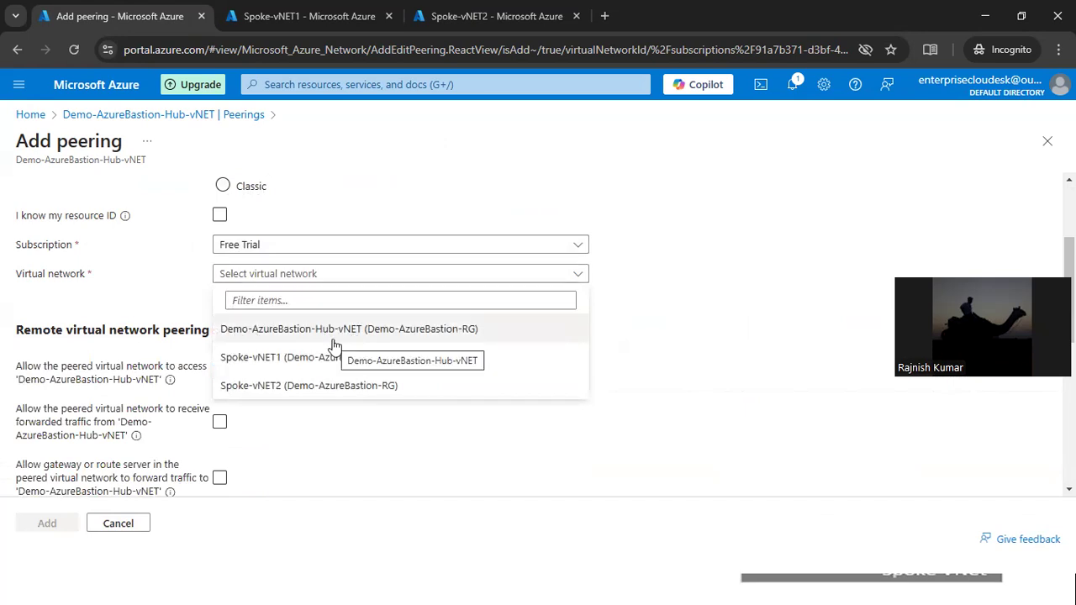
left_click(334, 336)
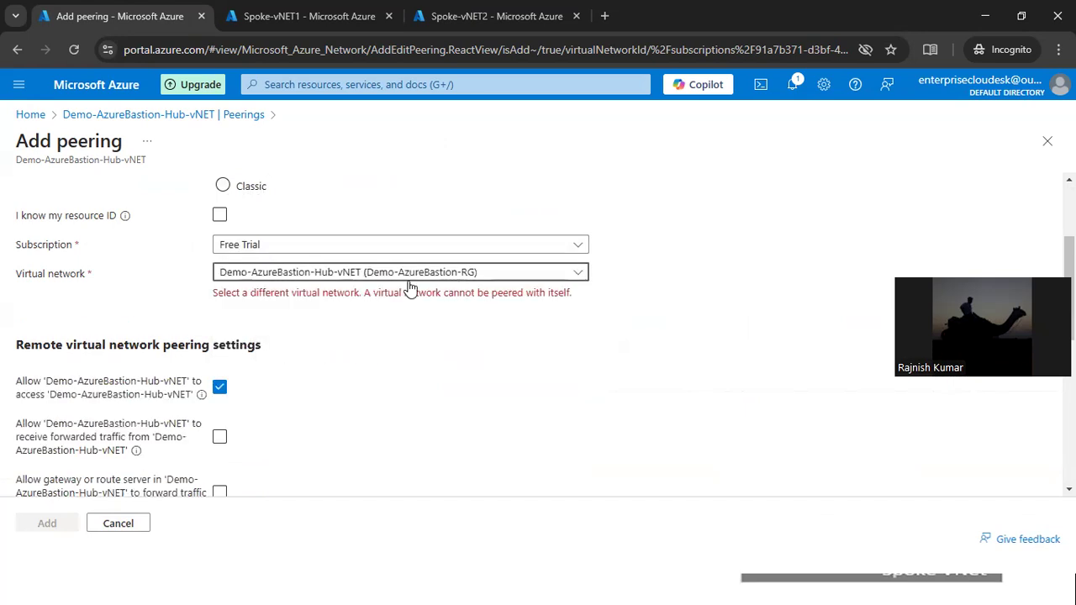
scroll(312, 433, "down", 1)
left_click(219, 356)
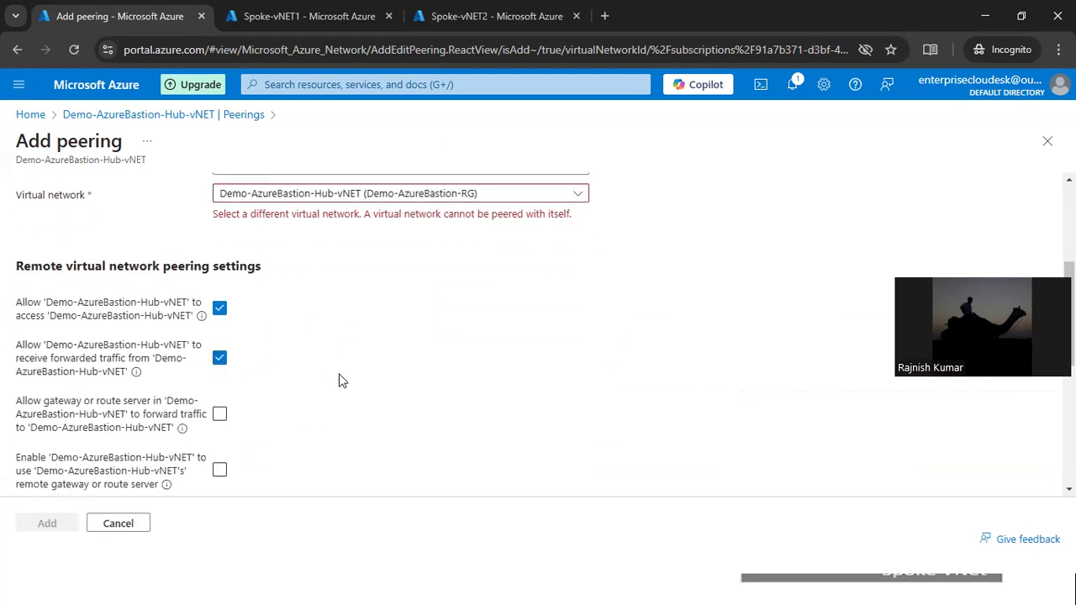
Name the local peering link "demospok1" and allow the local virtual network to receive forwarded traffic.
scroll(340, 381, "down", 2)
scroll(340, 380, "down", 2)
left_click(333, 216)
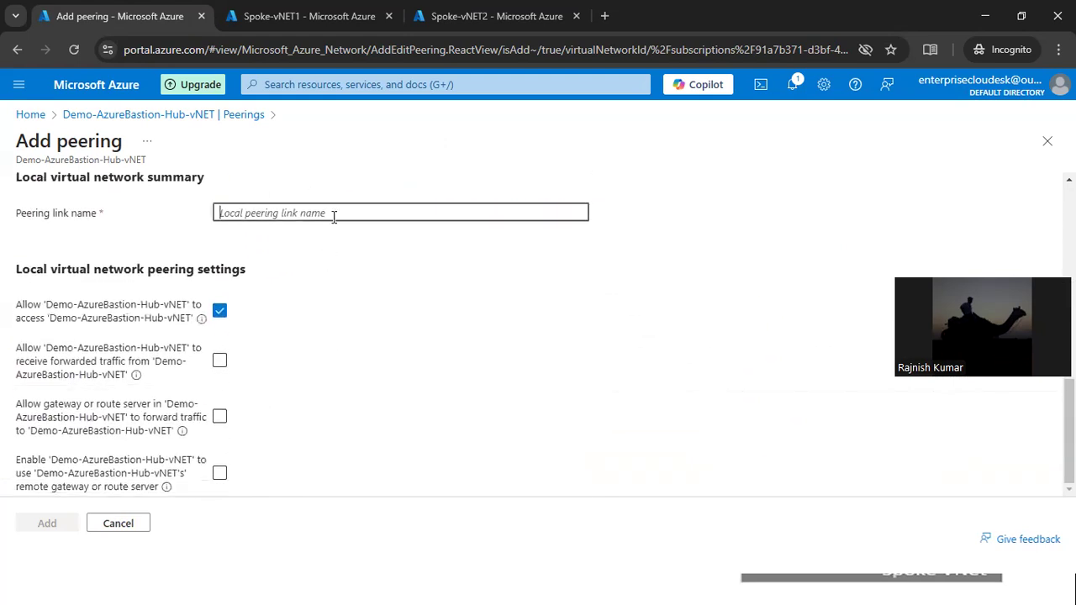
type("demospok1")
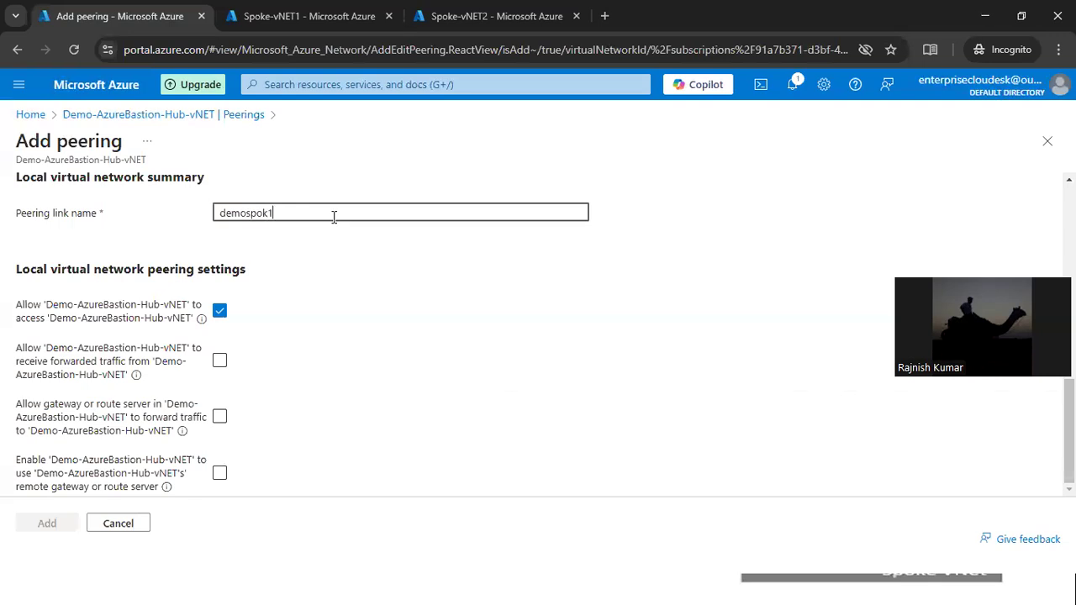
left_click(220, 360)
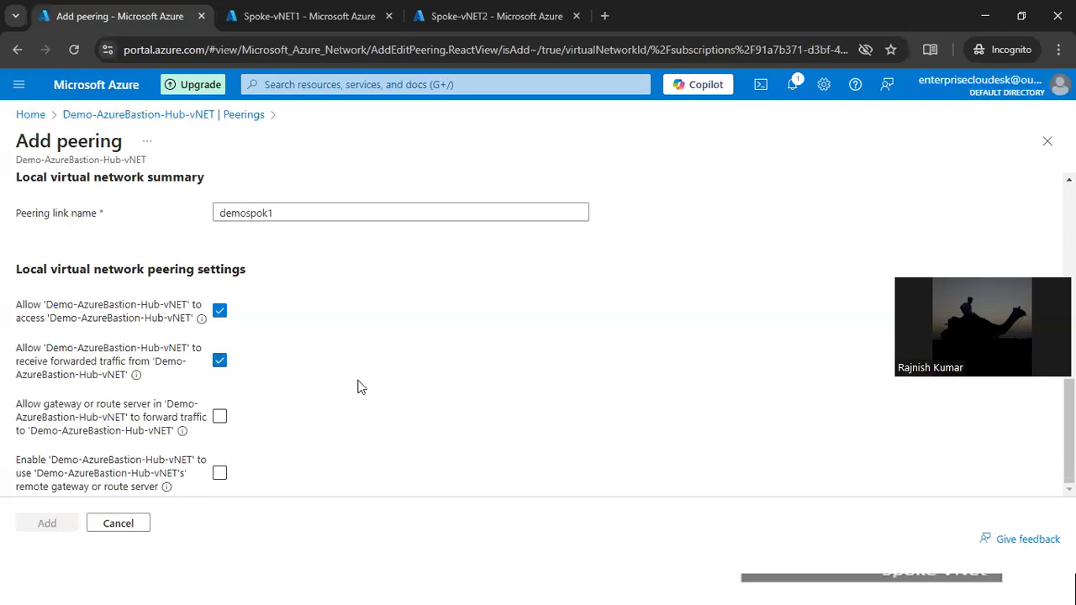
Review the remote and local settings of the new peering and cancel its creation.
scroll(360, 387, "up", 1)
scroll(358, 387, "up", 2)
scroll(411, 446, "down", 3)
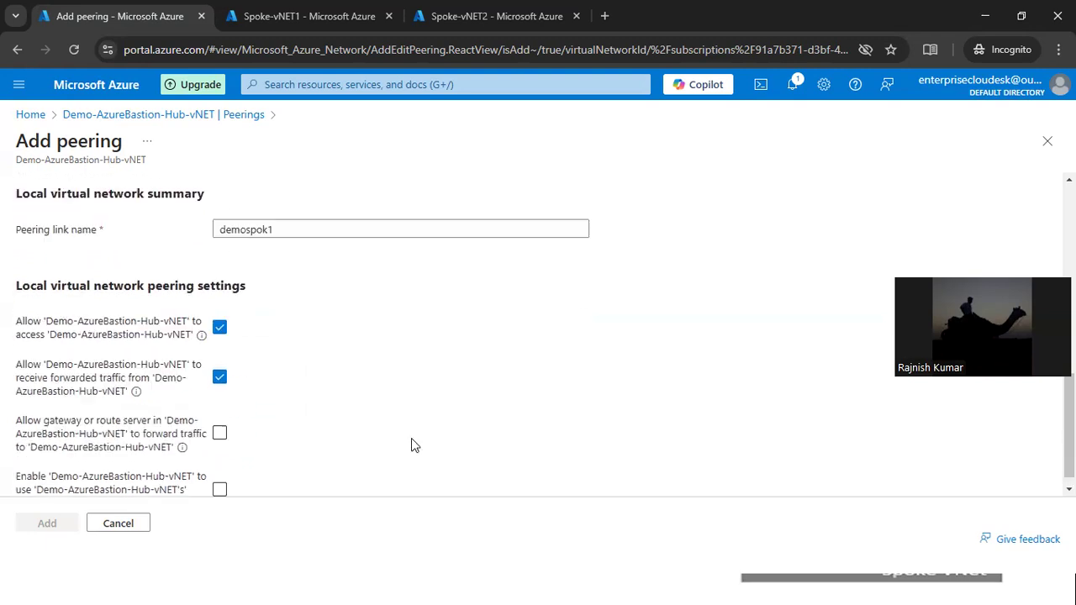
scroll(304, 437, "up", 2)
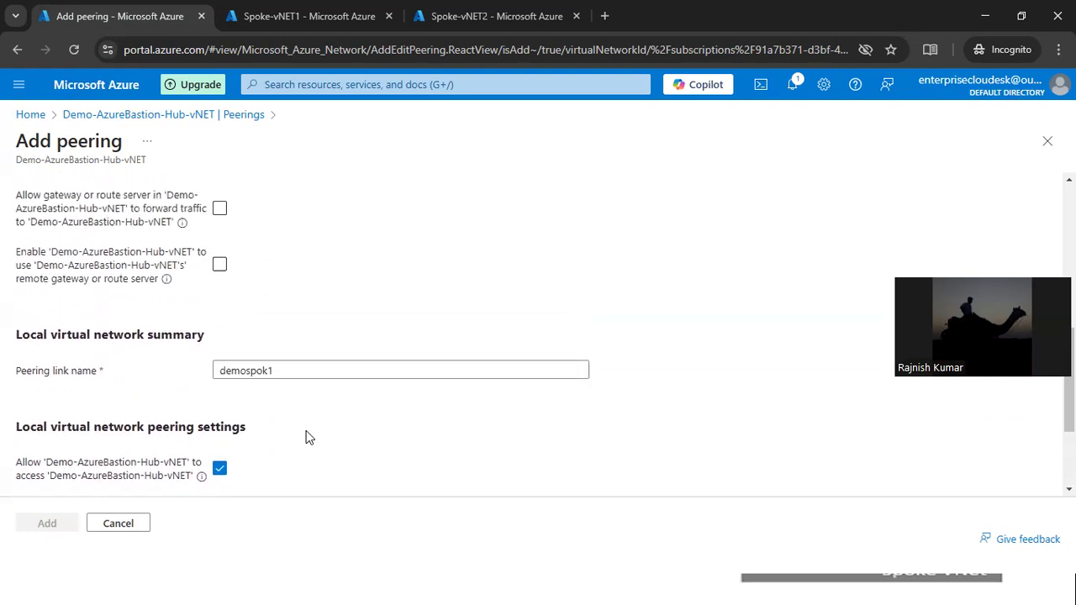
scroll(307, 332, "up", 5)
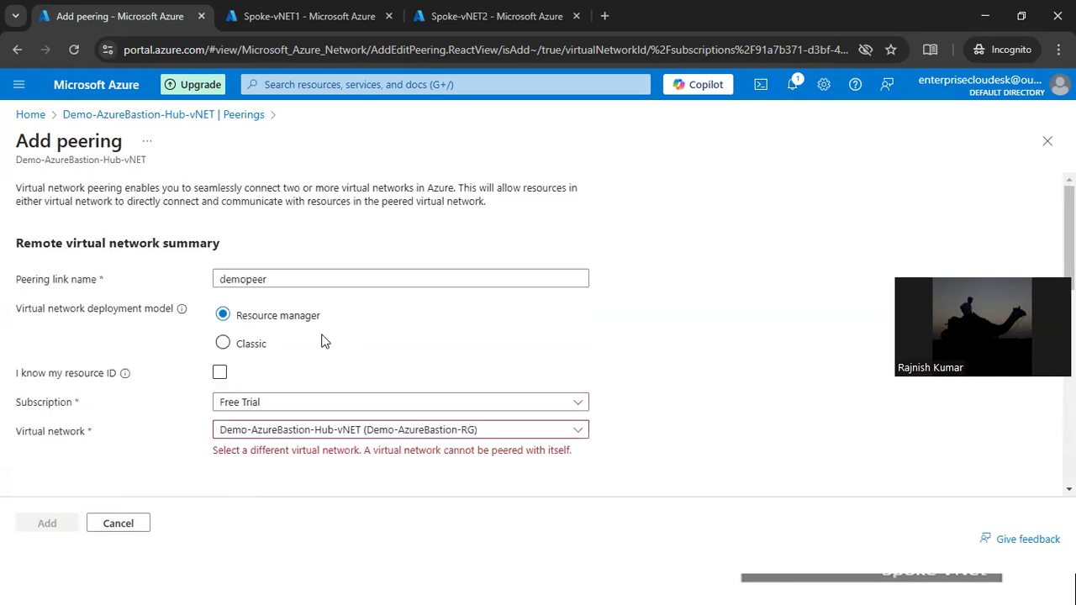
scroll(353, 402, "down", 5)
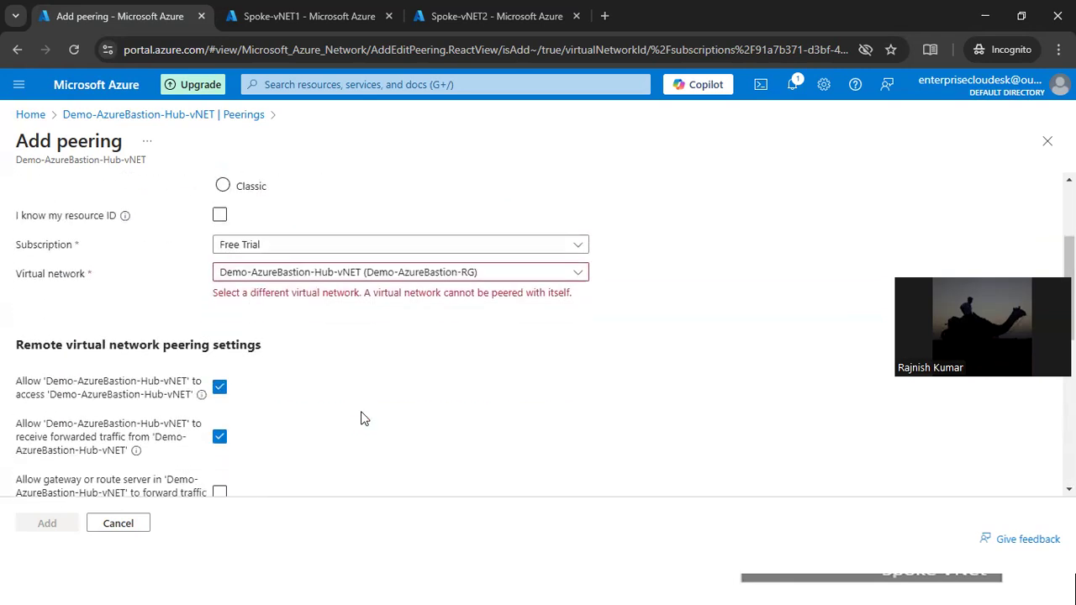
scroll(370, 410, "up", 3)
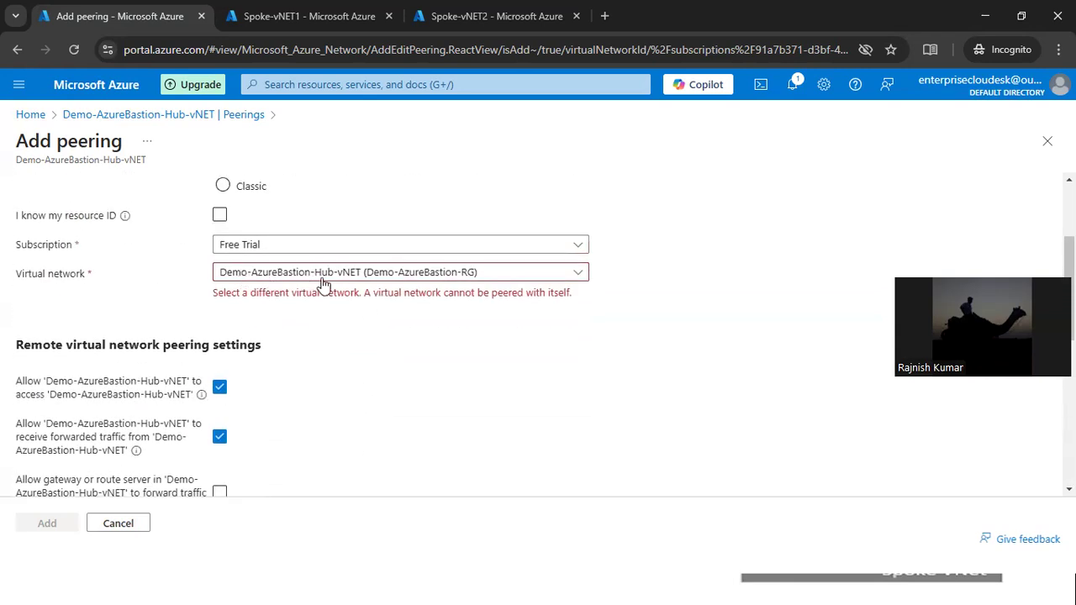
scroll(363, 413, "down", 4)
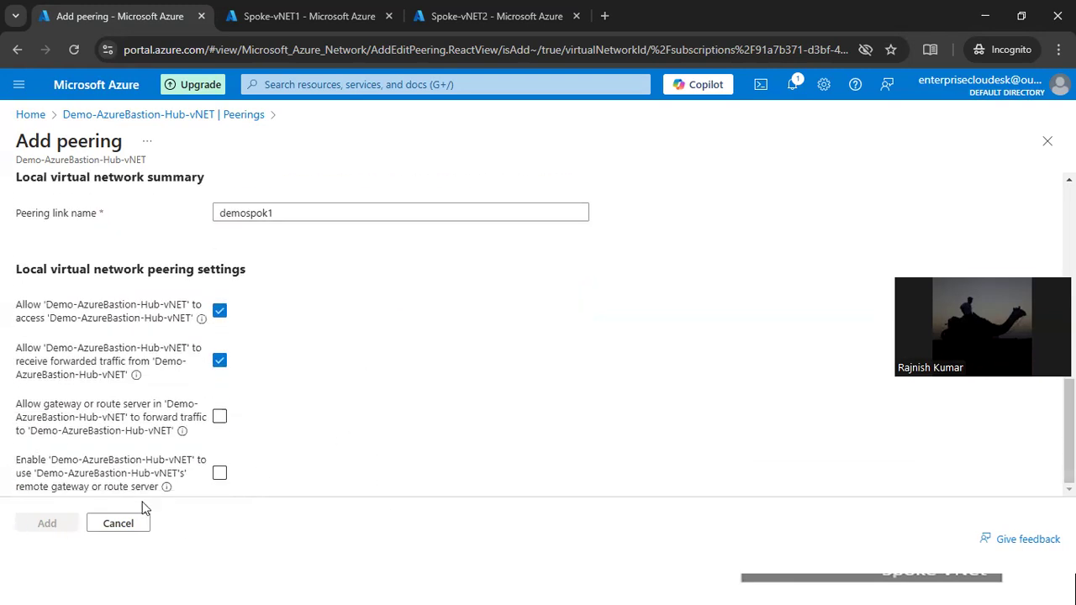
left_click(135, 528)
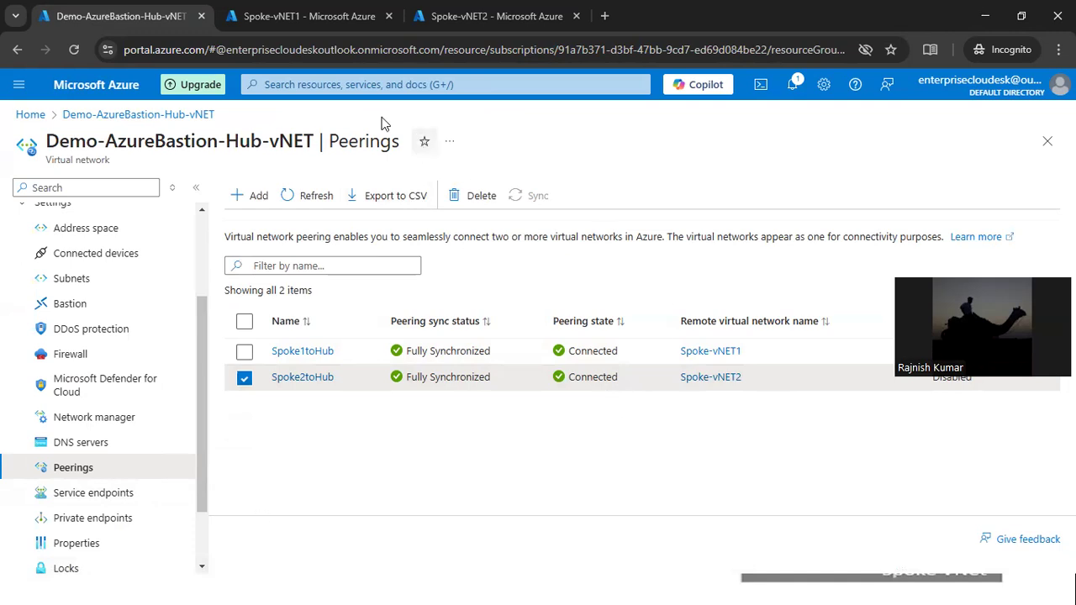
Open the peerings of Spoke-vNET1 and resize the list's columns to read the full remote virtual network name.
left_click(311, 20)
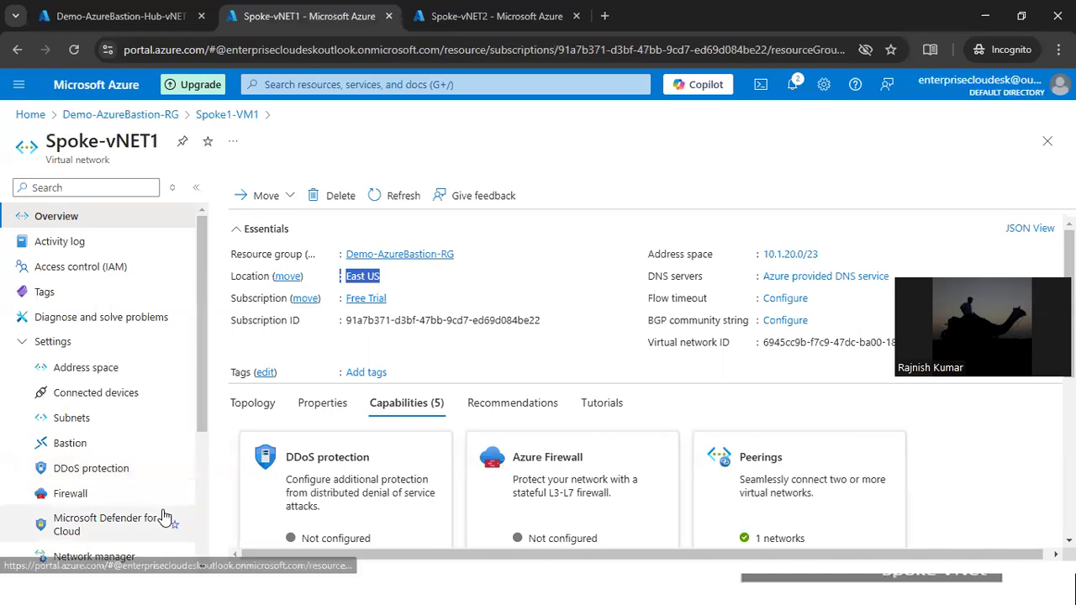
left_click_drag(160, 143, 40, 148)
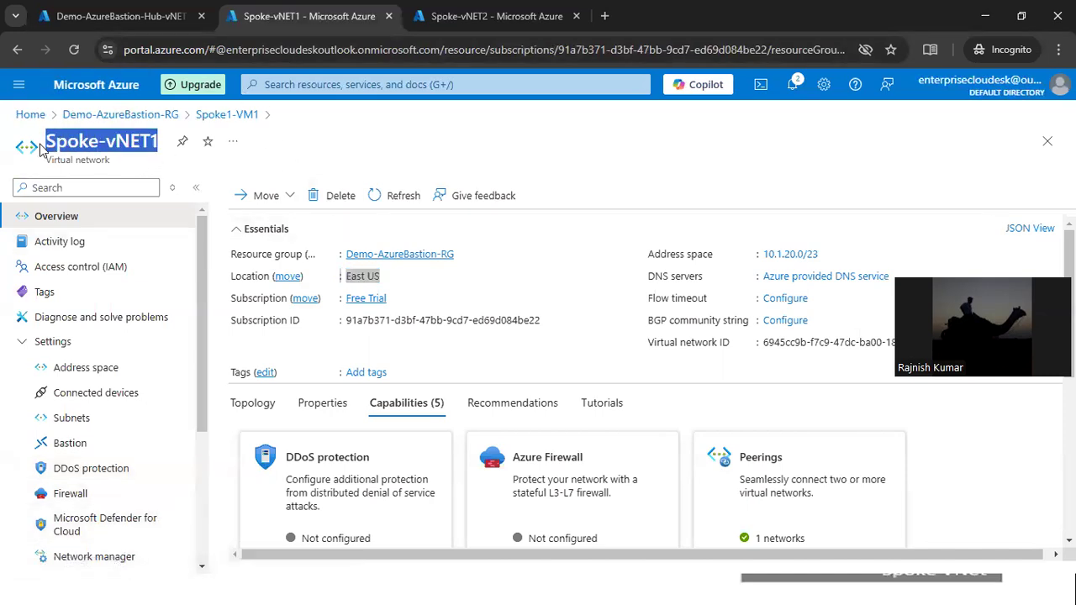
scroll(126, 512, "down", 2)
left_click(92, 538)
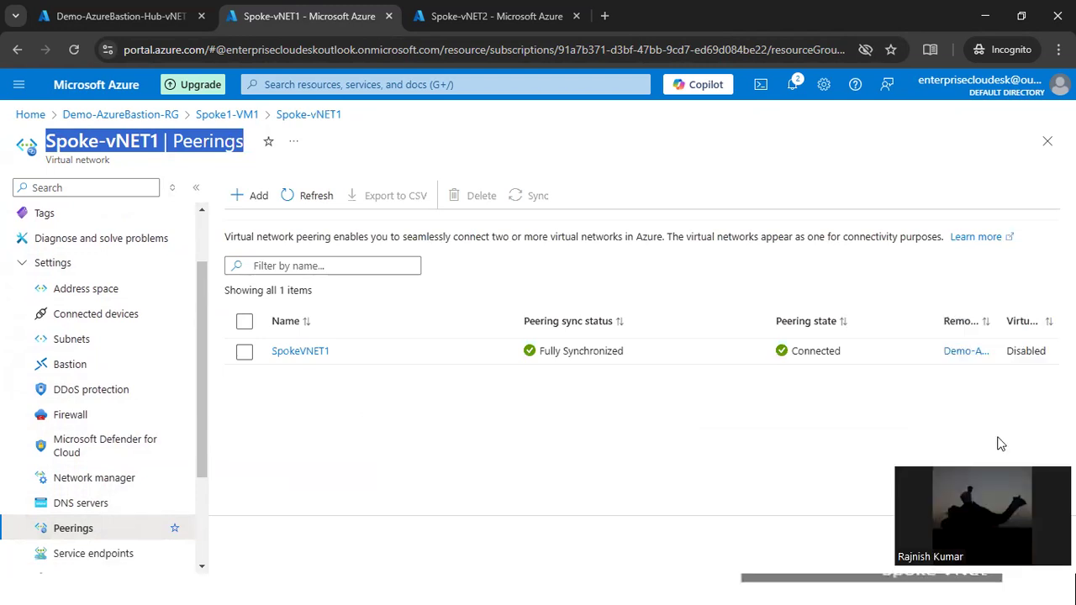
left_click_drag(767, 325, 675, 324)
left_click_drag(927, 321, 788, 322)
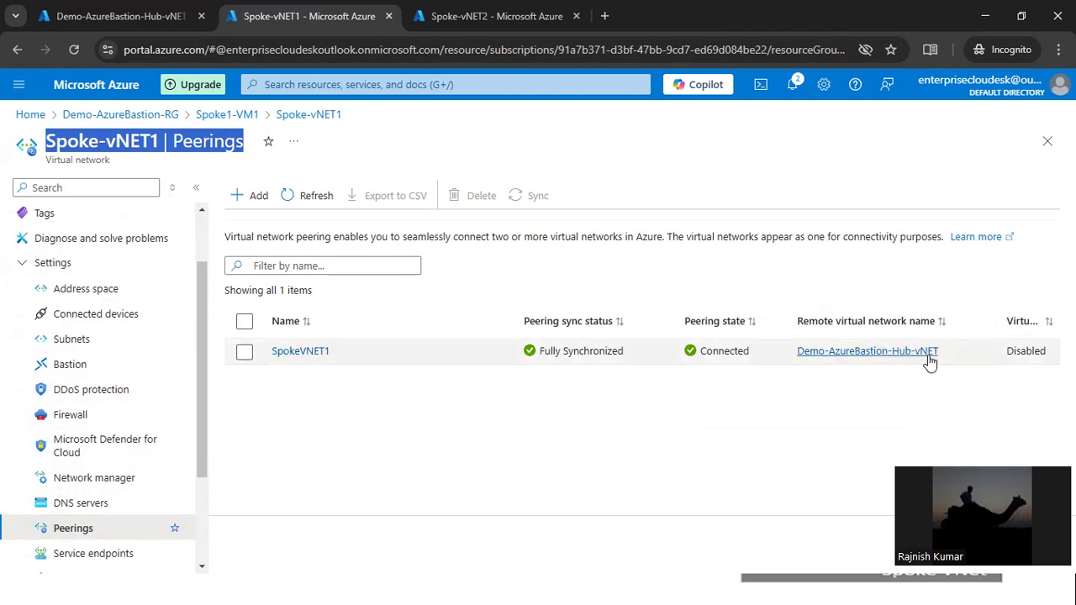
Open the peerings of Spoke-vNET2 and resize the list's columns to check which remote virtual network it connects to.
left_click(437, 21)
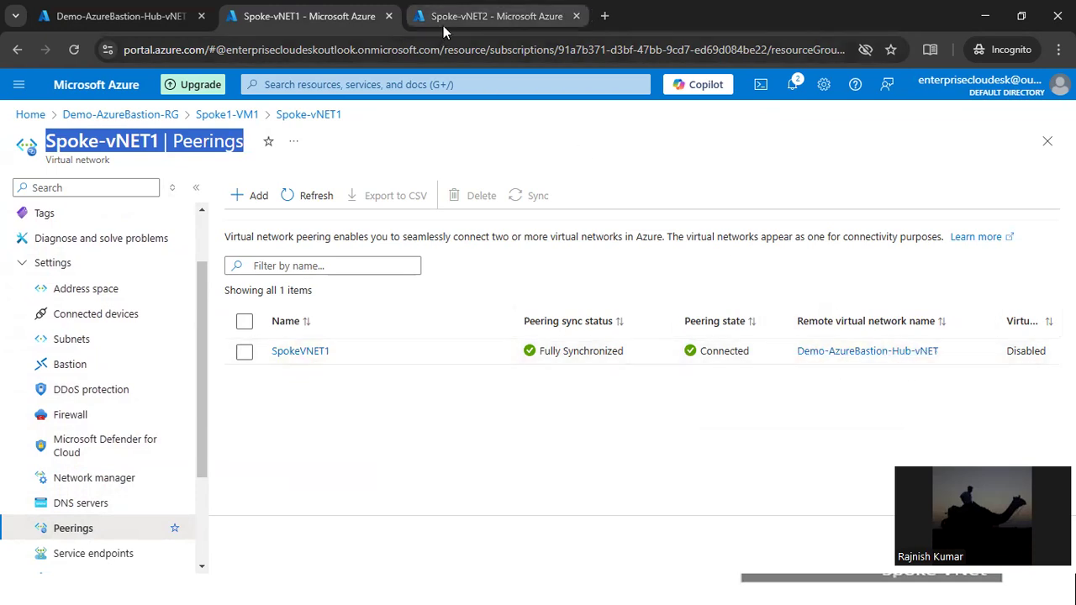
scroll(108, 439, "down", 1)
scroll(108, 439, "down", 2)
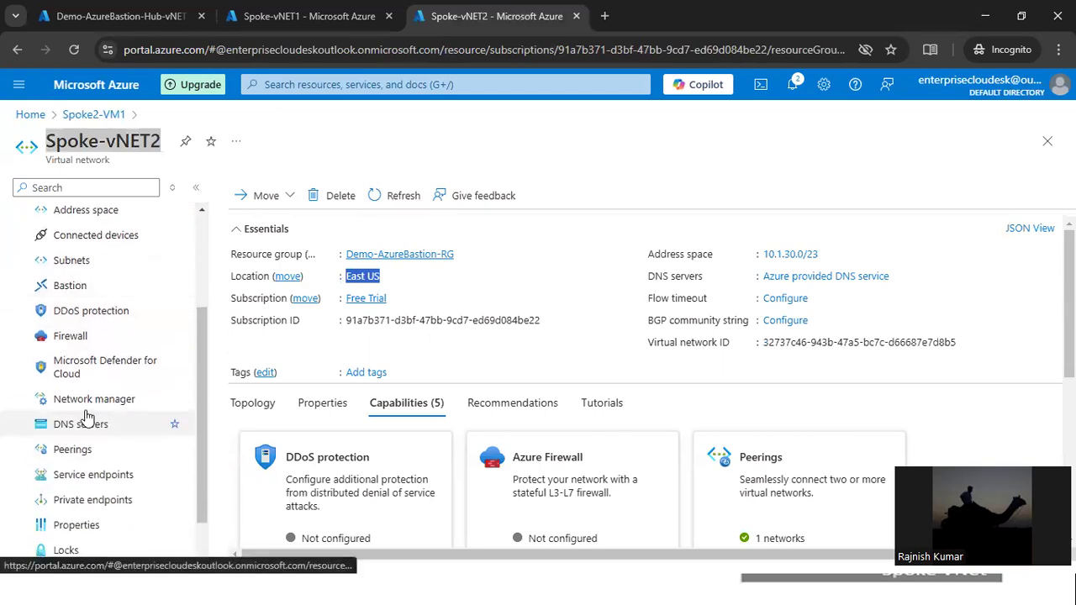
left_click(165, 147)
left_click_drag(166, 147, 46, 145)
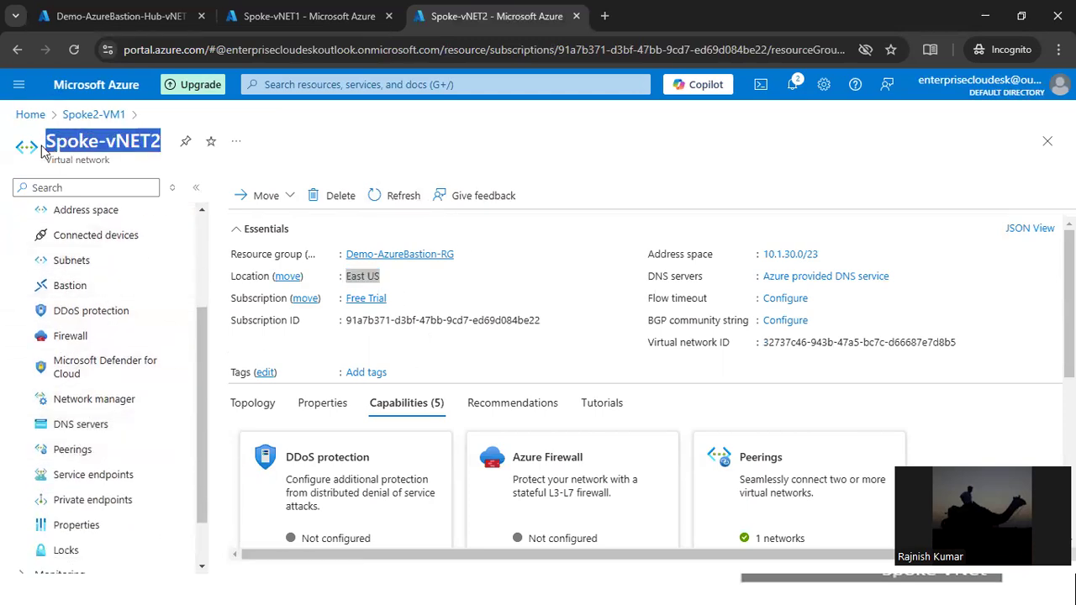
left_click(149, 454)
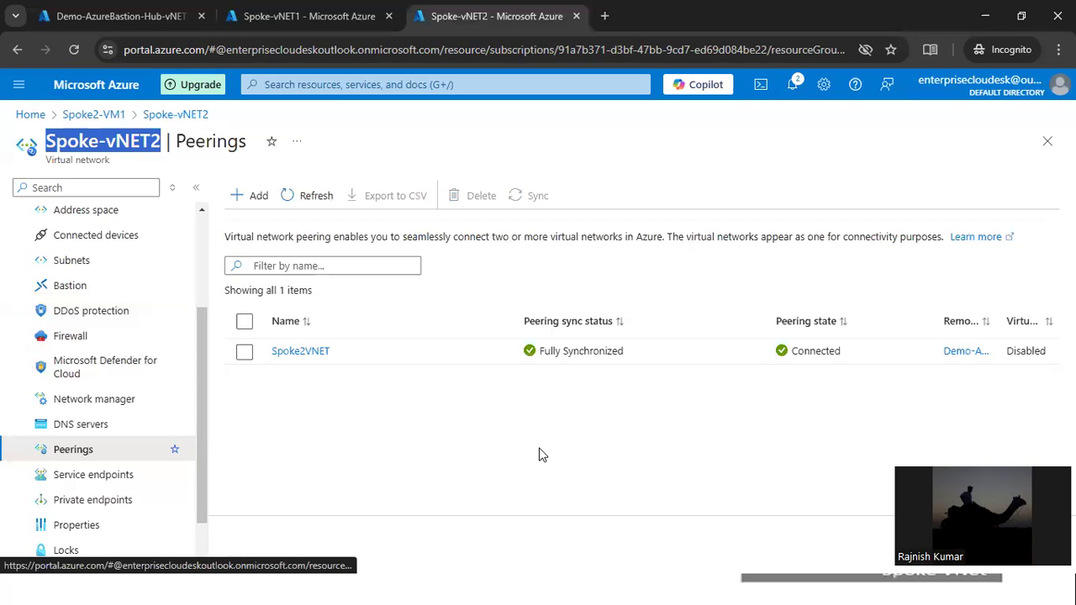
left_click_drag(765, 312, 639, 316)
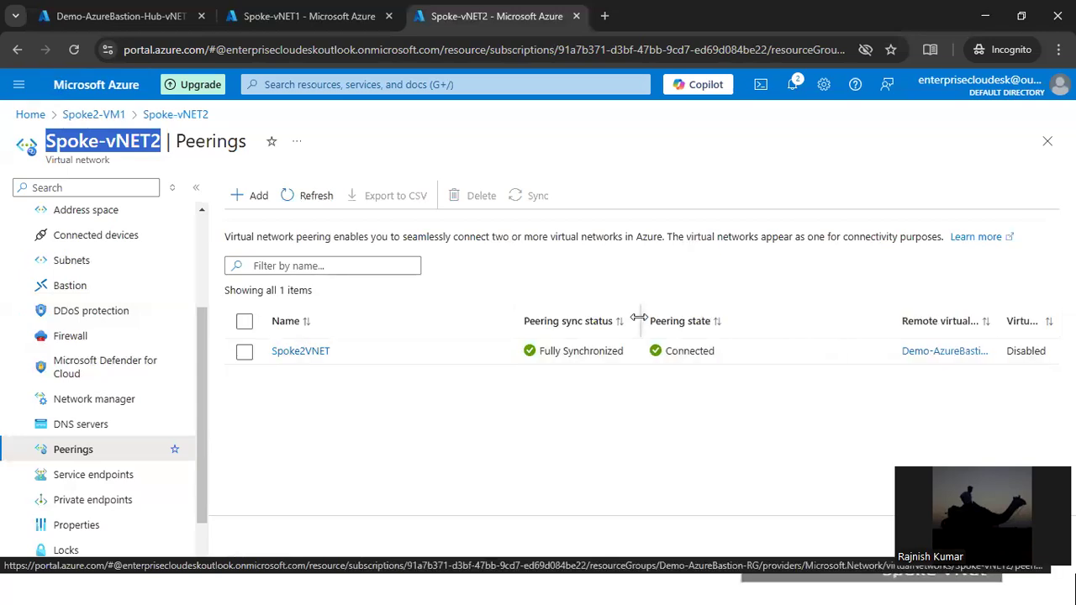
left_click_drag(891, 316, 749, 312)
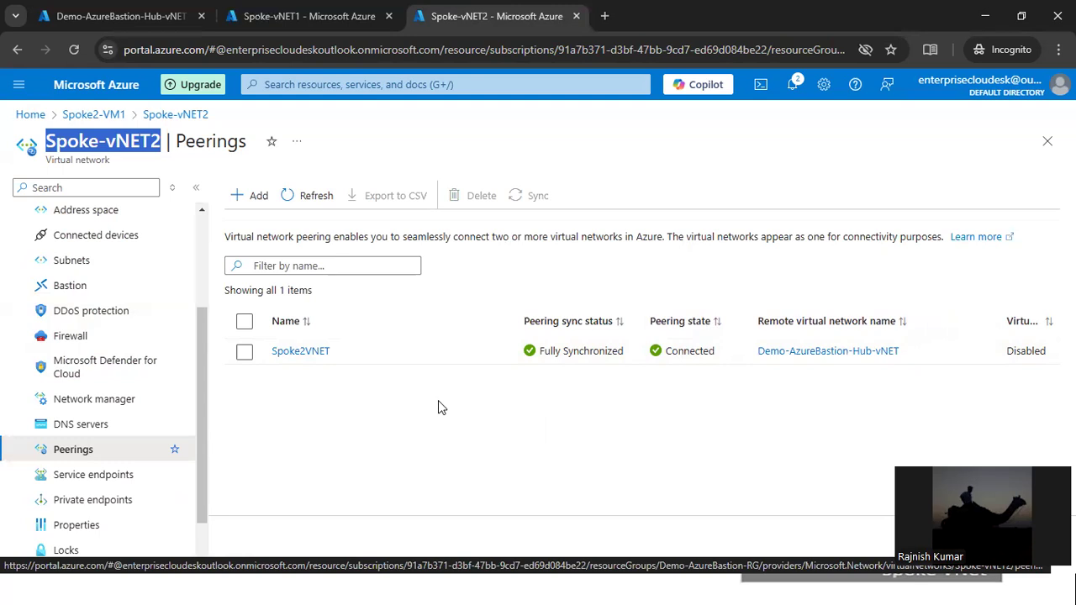
Recheck the hub network's peerings, switch to the IP Schema workbook in Excel and enter "Ok" in I5 beside the peering prerequisite.
left_click(118, 16)
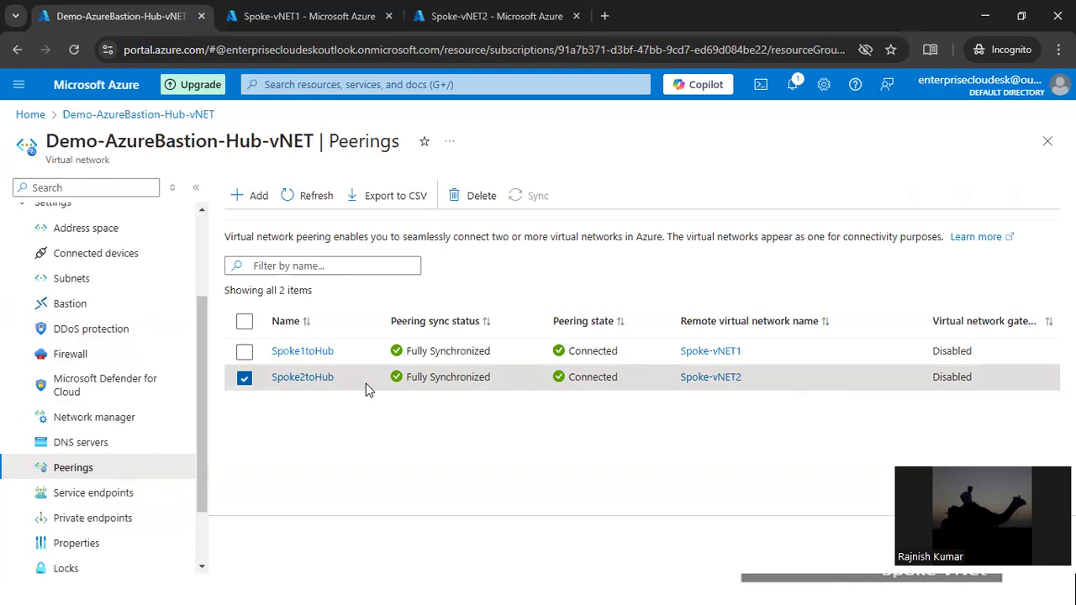
key("alt+Tab")
left_click(725, 261)
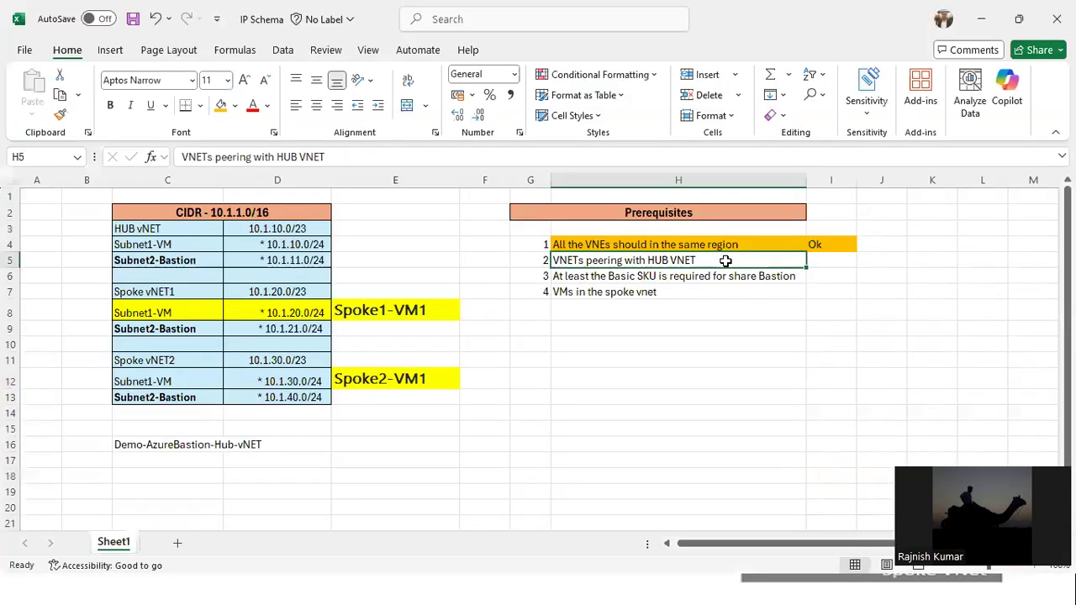
left_click(836, 260)
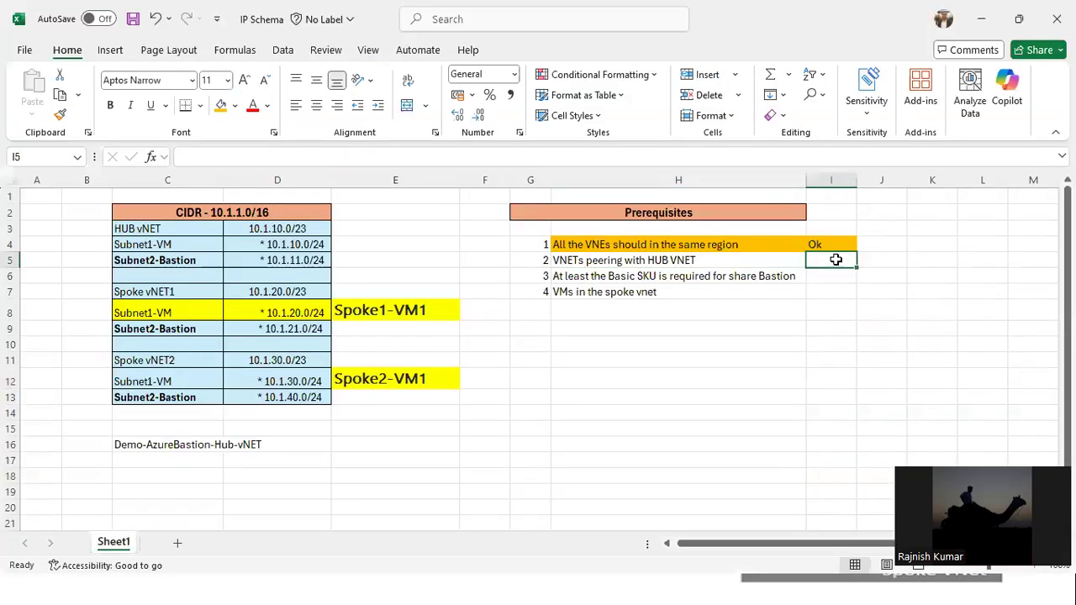
type("Ok")
key("Return")
Fill cells H4:I5 of the region and peering prerequisites with the same orange color.
left_click_drag(732, 238, 812, 255)
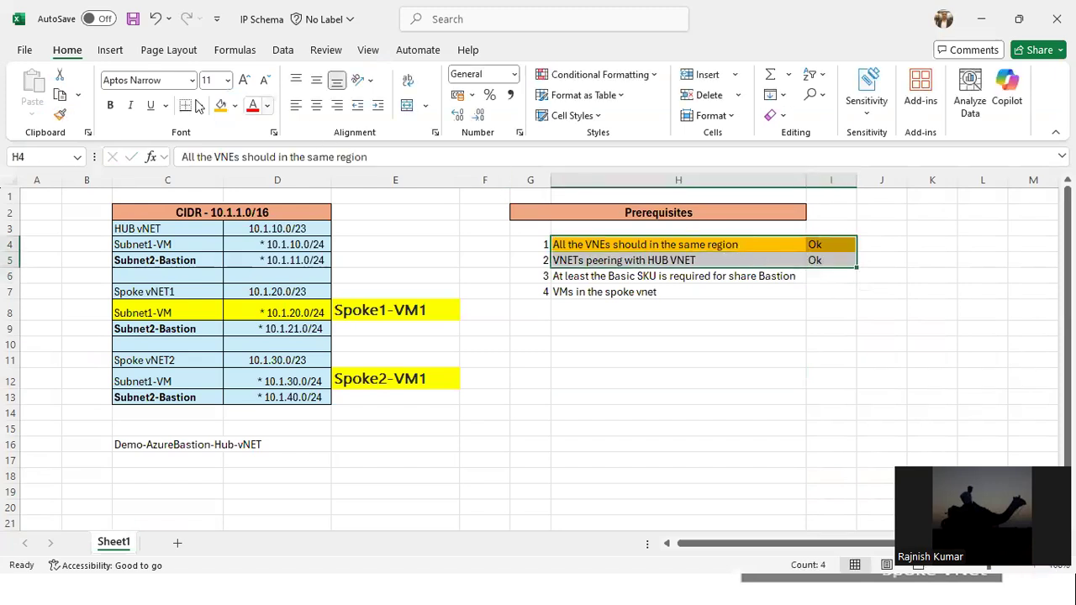
left_click(220, 104)
left_click(698, 345)
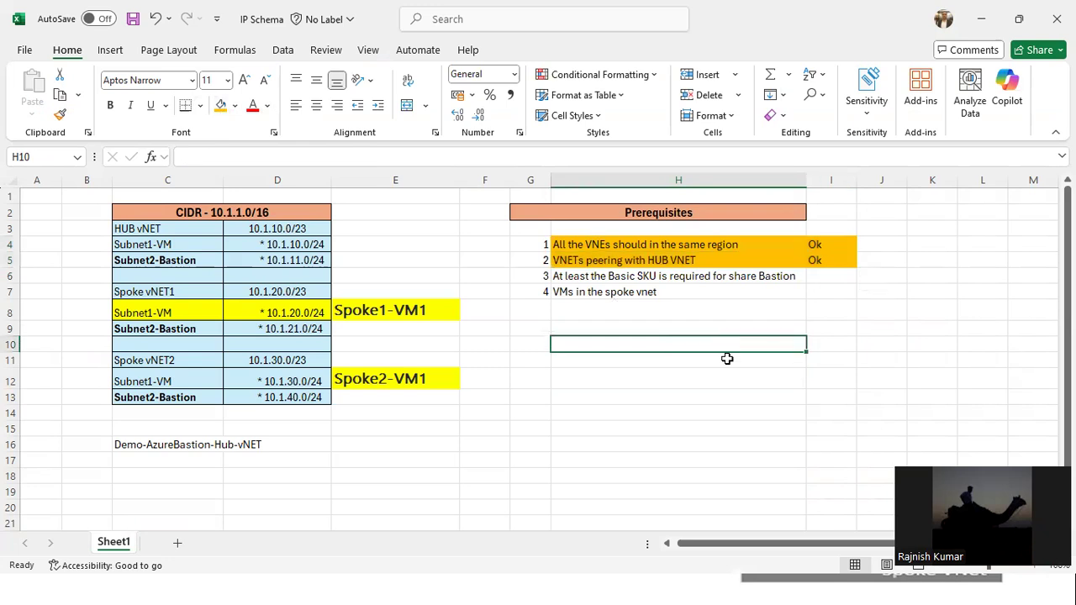
Switch to the Azure portal and open the Demo-Bastion-Hub overview from the hub network's Bastion page to check the SKU prerequisite.
key("alt+Tab")
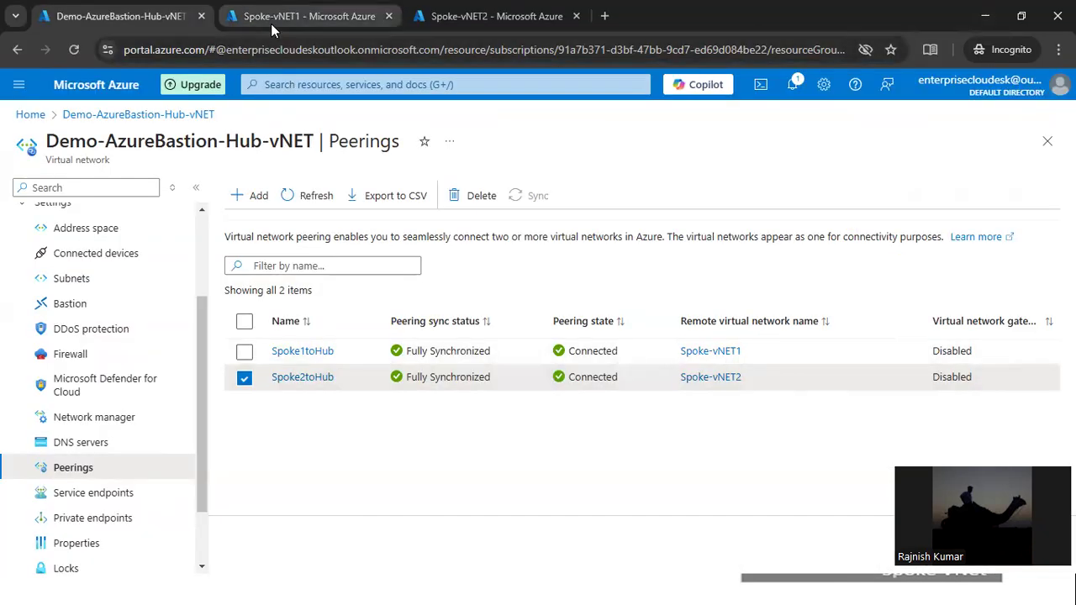
left_click(99, 305)
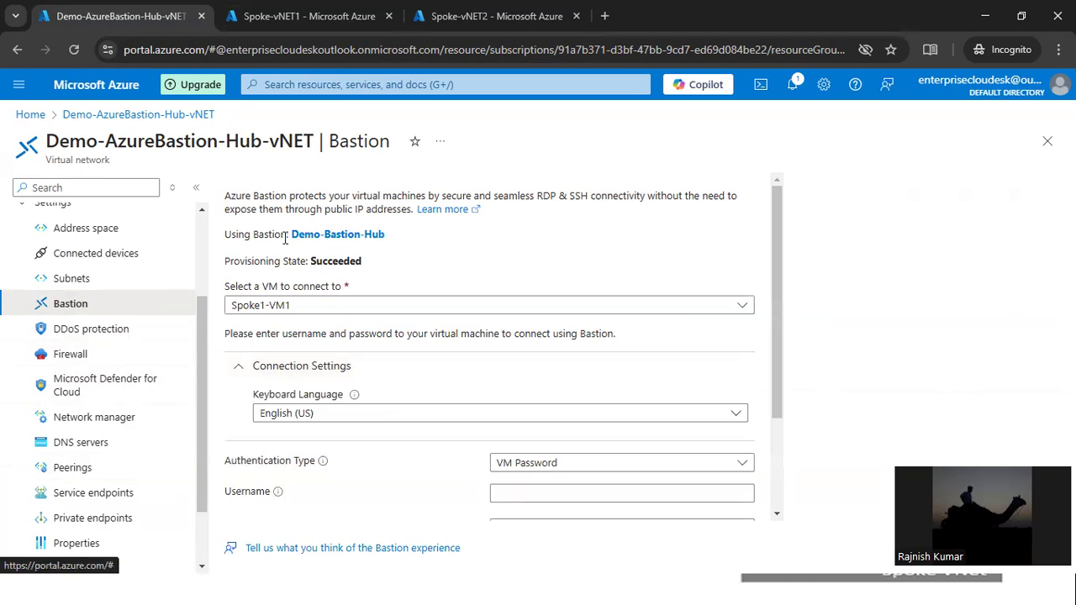
left_click(327, 236)
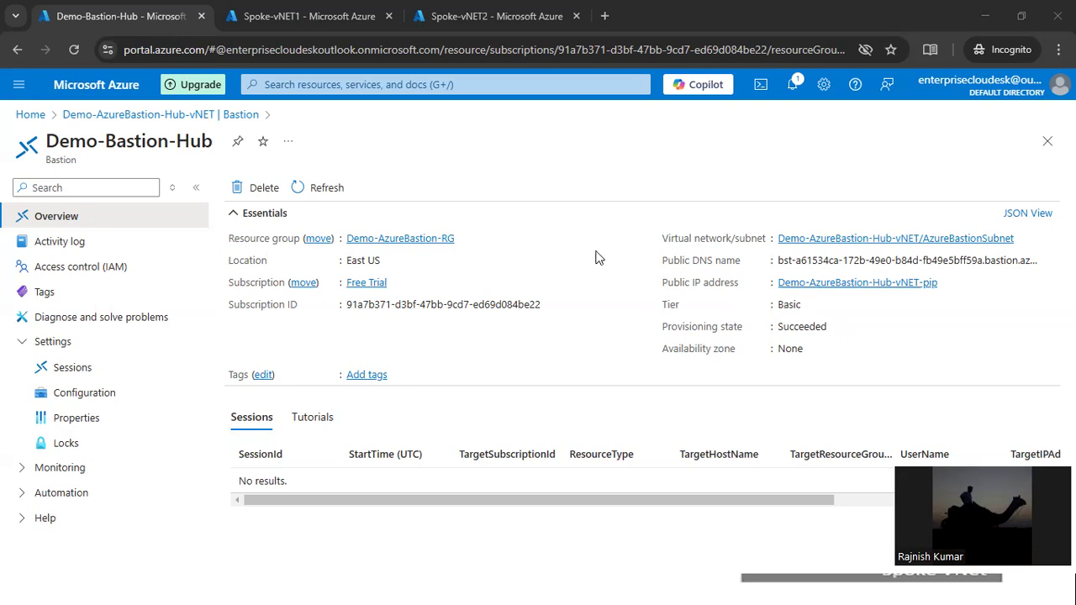
triple_click(204, 143)
left_click(205, 143)
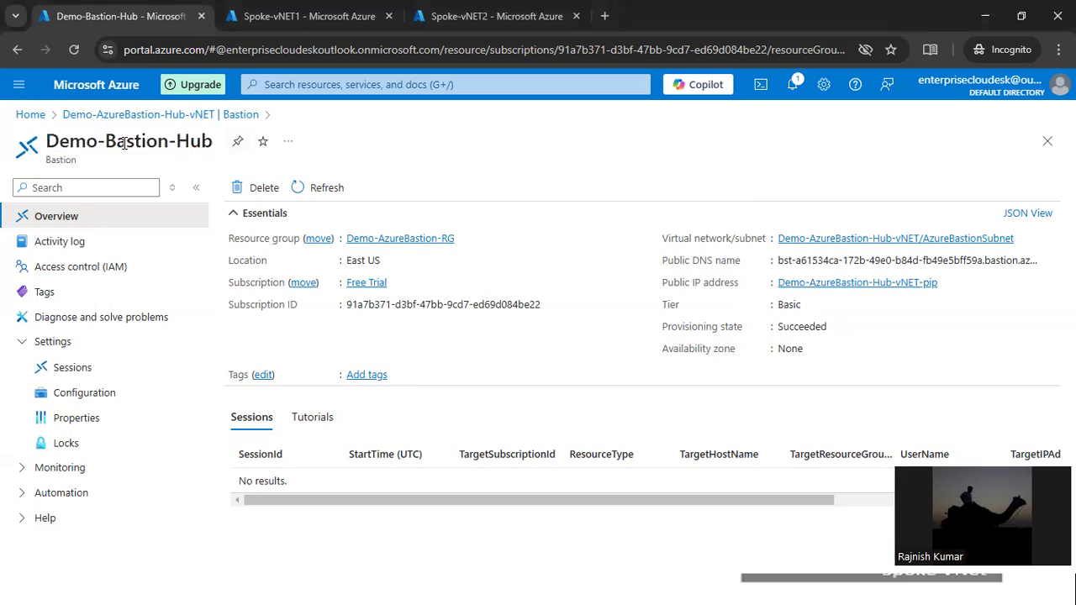
Check the tier of Demo-Bastion-Hub in its overview and return to the hub network's Bastion page.
left_click_drag(205, 144, 148, 143)
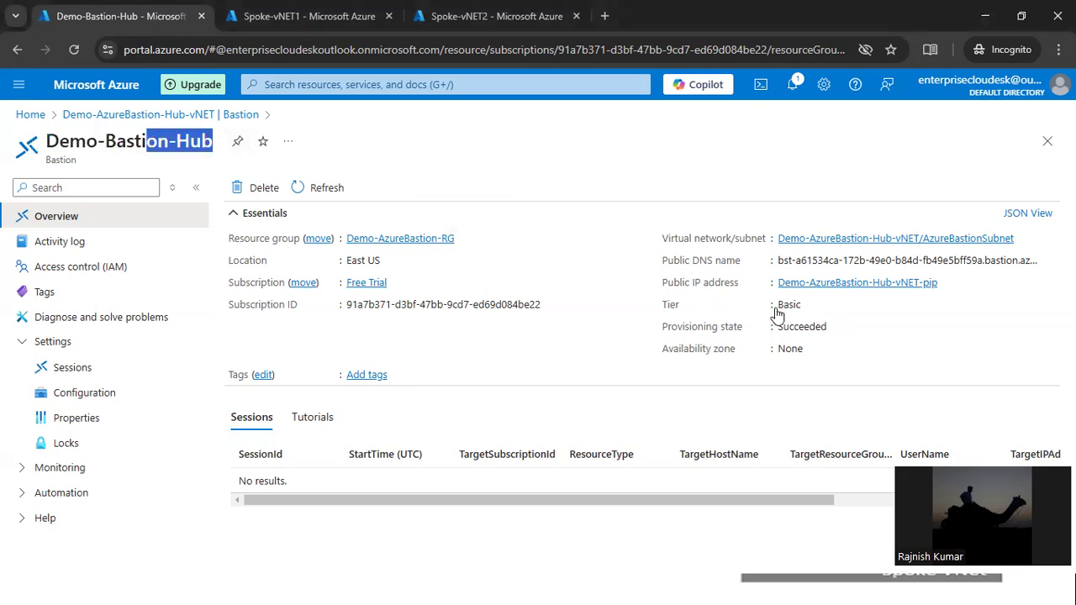
left_click(809, 304)
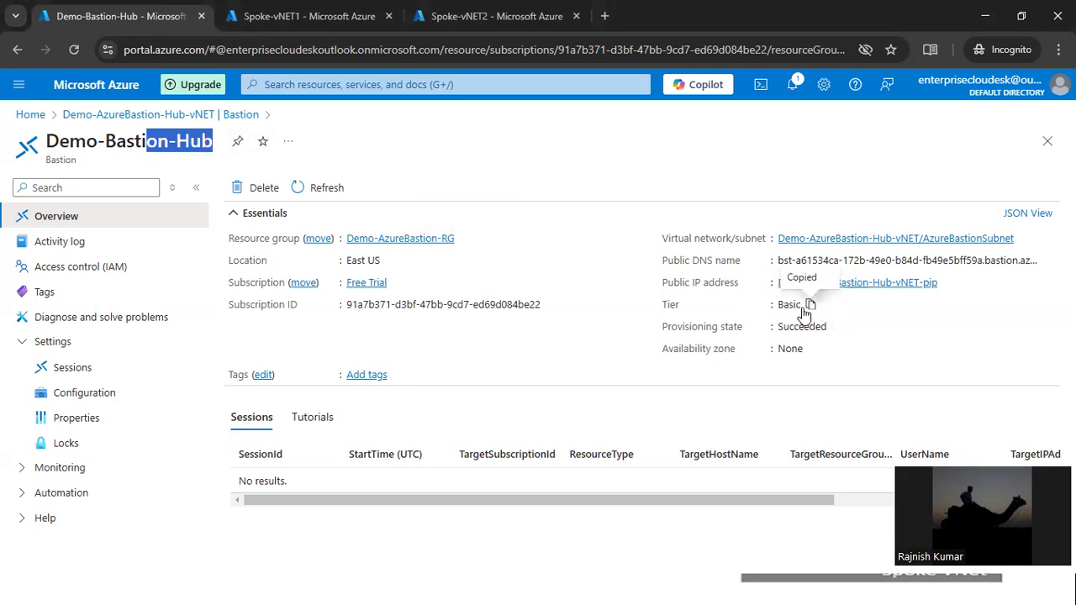
left_click(797, 307)
double_click(789, 306)
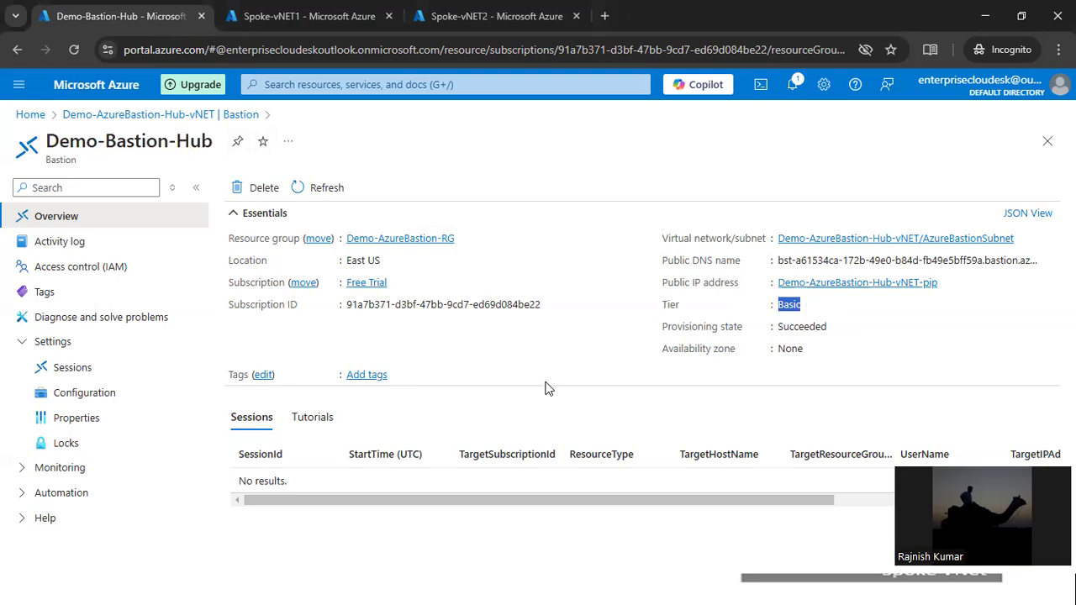
left_click(1048, 143)
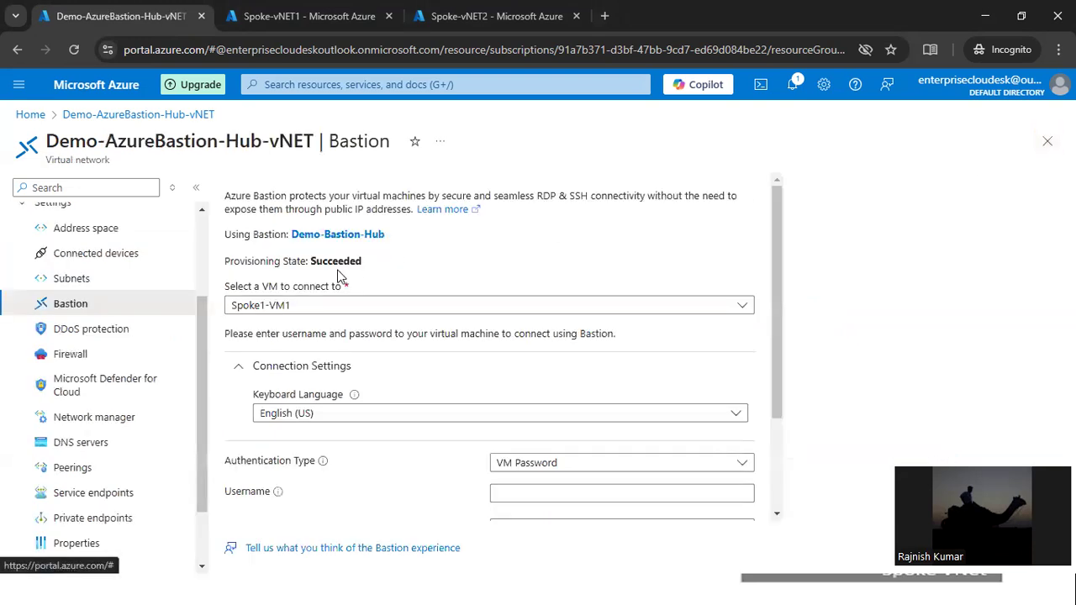
Search the portal for the Bastions service and start creating a new Bastion.
left_click(343, 78)
type("bast")
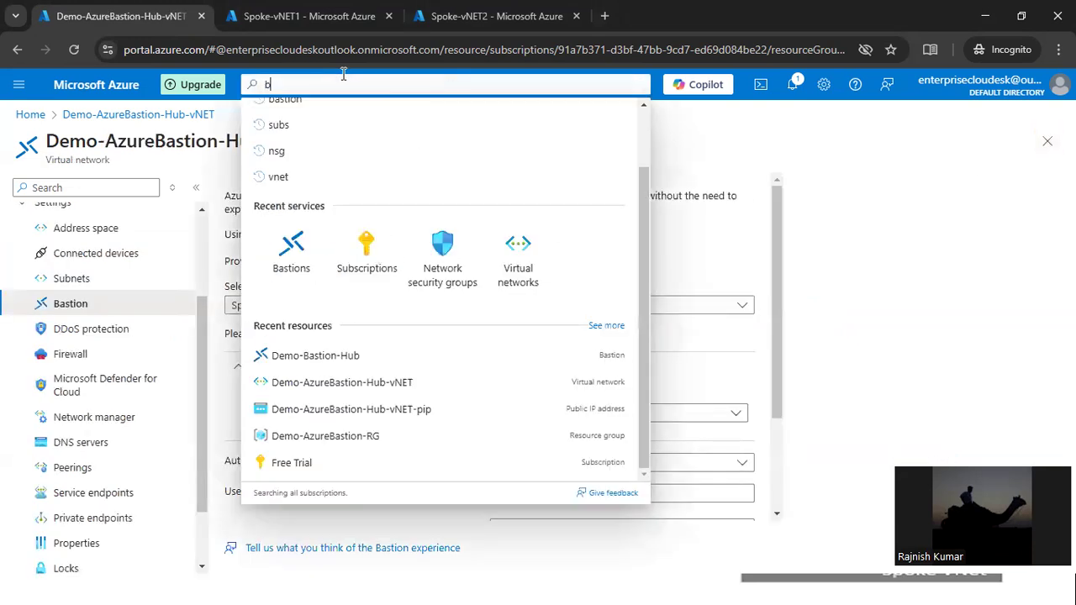
left_click(290, 188)
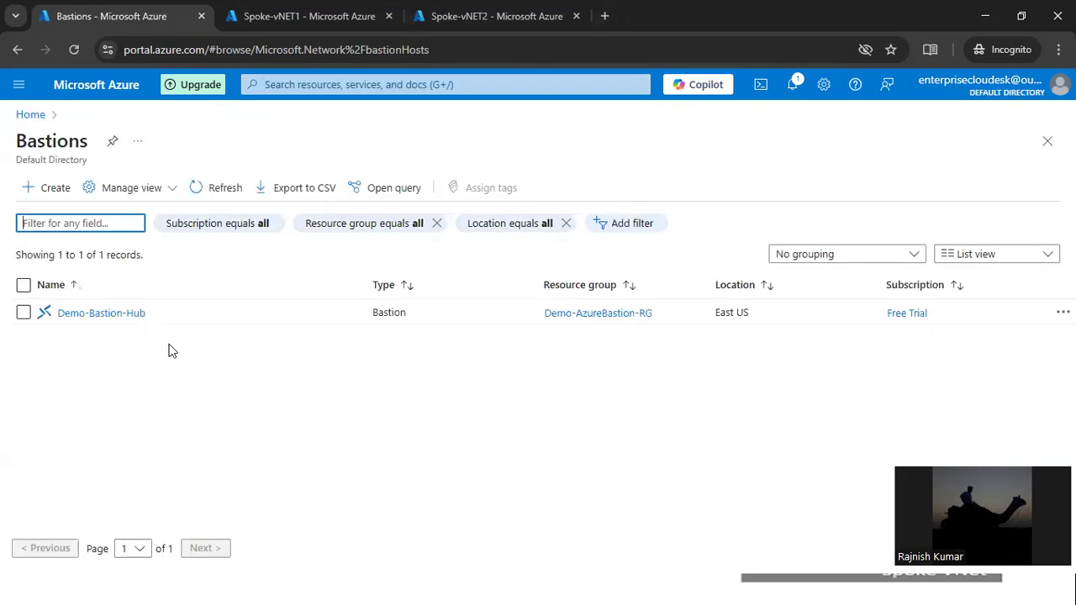
left_click(56, 190)
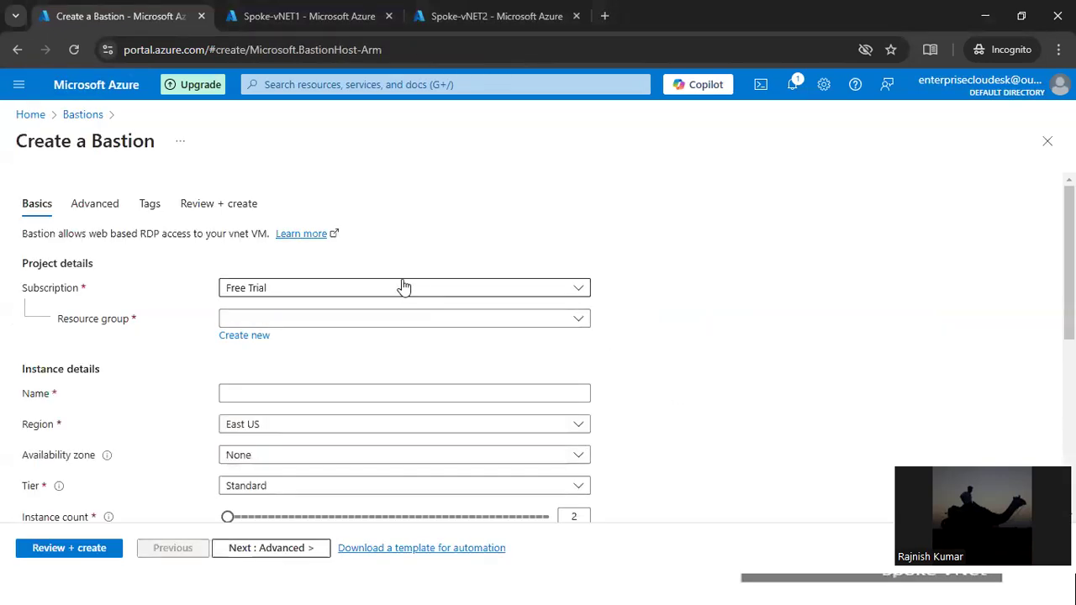
Assign the new Bastion to resource group Demo-AzureBastion-RG and name it demobastion2.
scroll(575, 292, "down", 1)
left_click(538, 244)
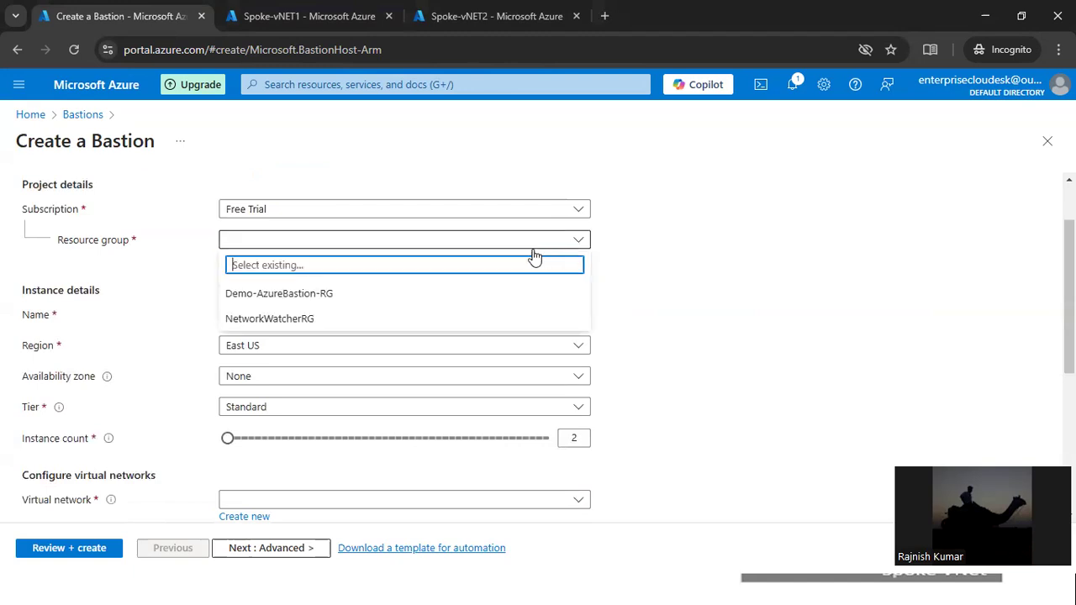
left_click(395, 294)
left_click(457, 314)
type("demo")
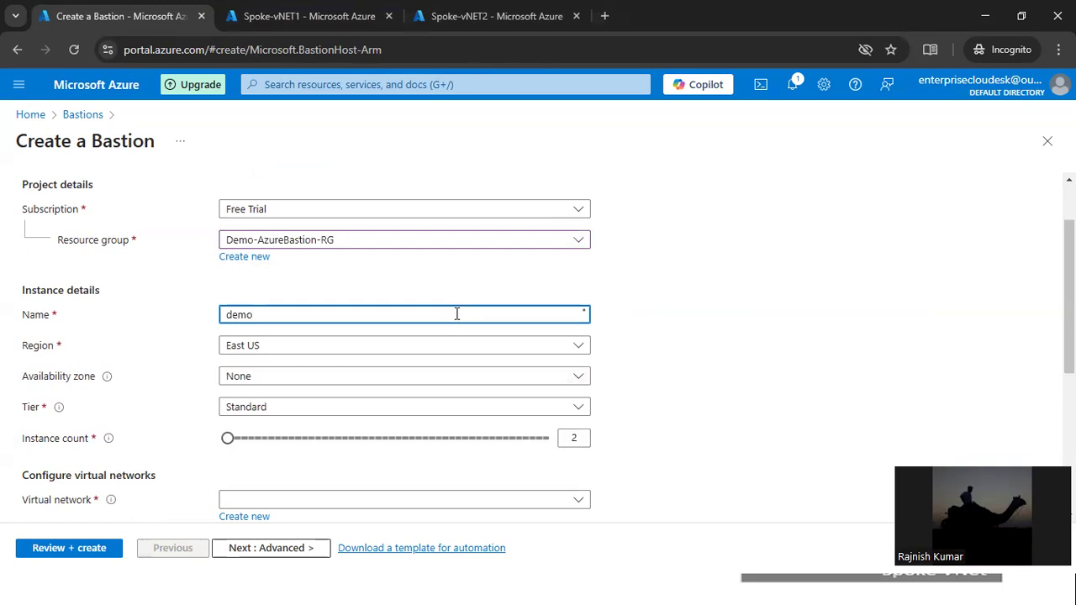
type("bastio")
Review the available tiers, set the tier to Basic and choose Demo-AzureBastion-Hub-vNET as the virtual network.
scroll(360, 392, "down", 1)
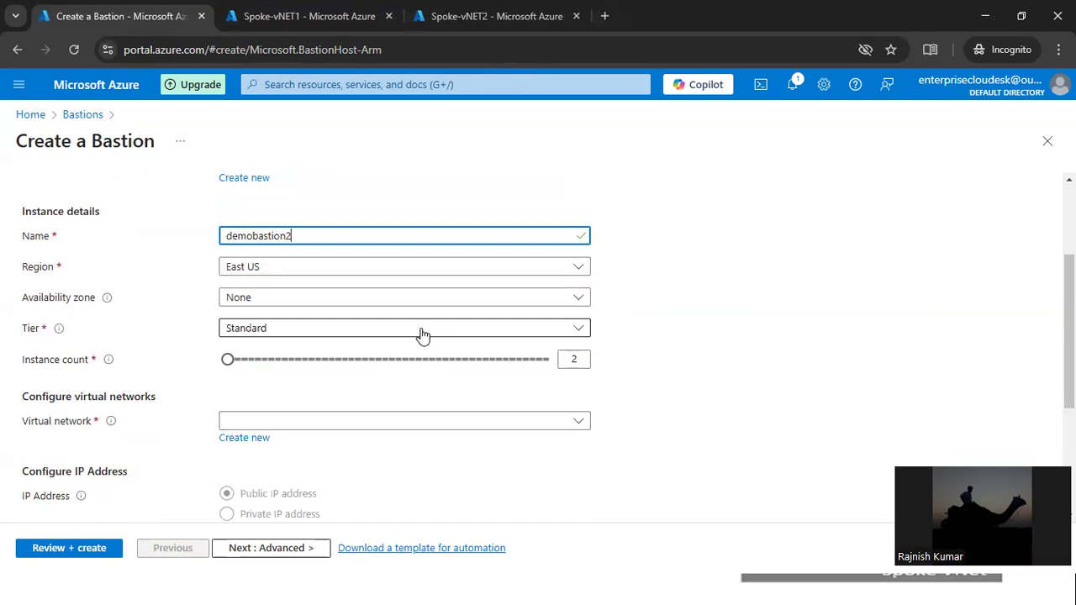
left_click(463, 333)
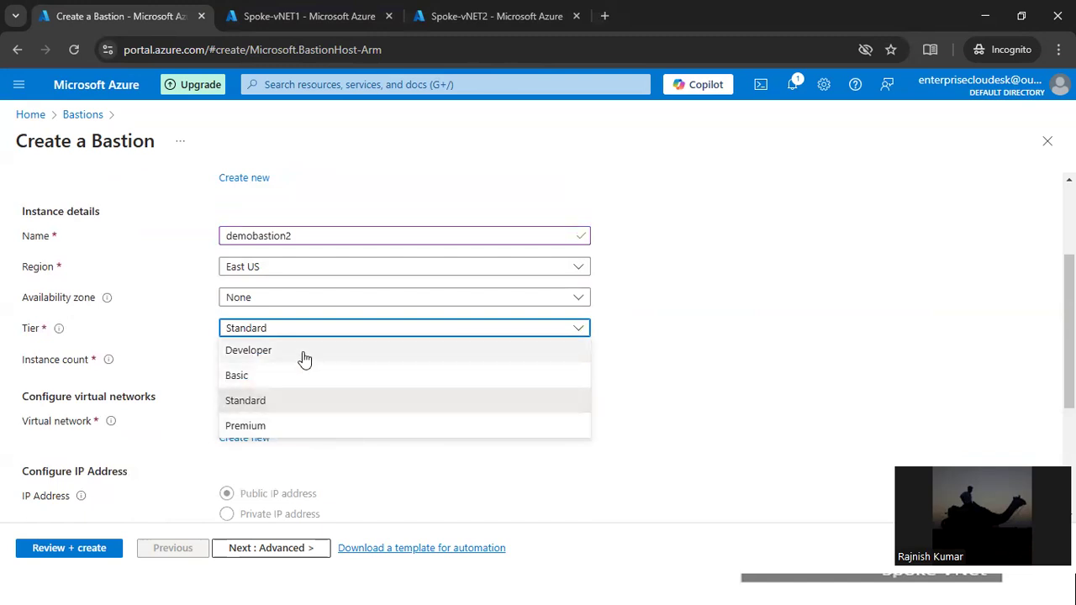
left_click(663, 360)
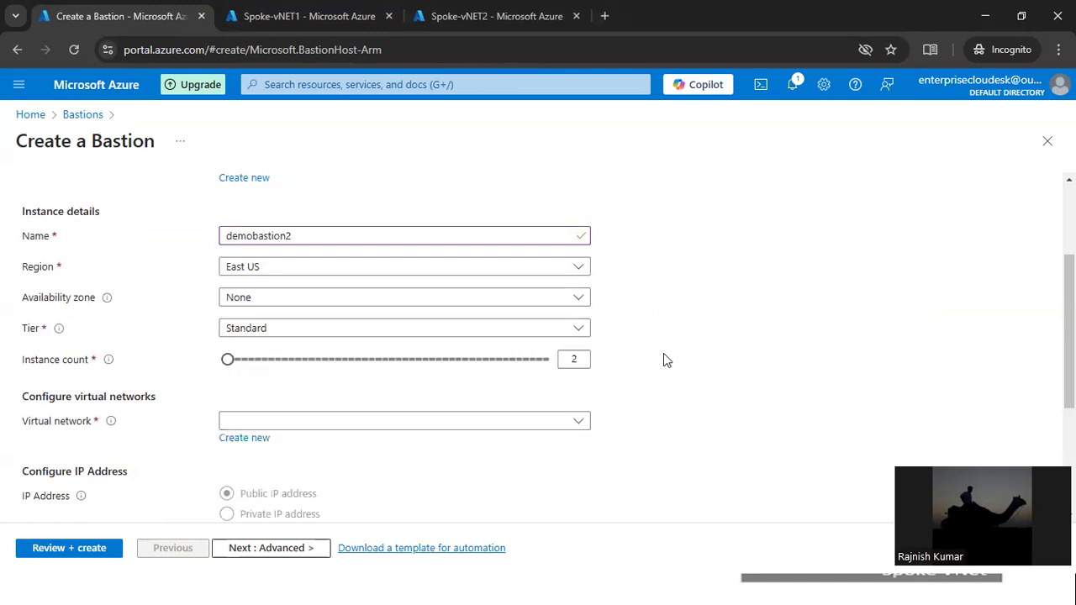
scroll(663, 357, "down", 1)
left_click(568, 252)
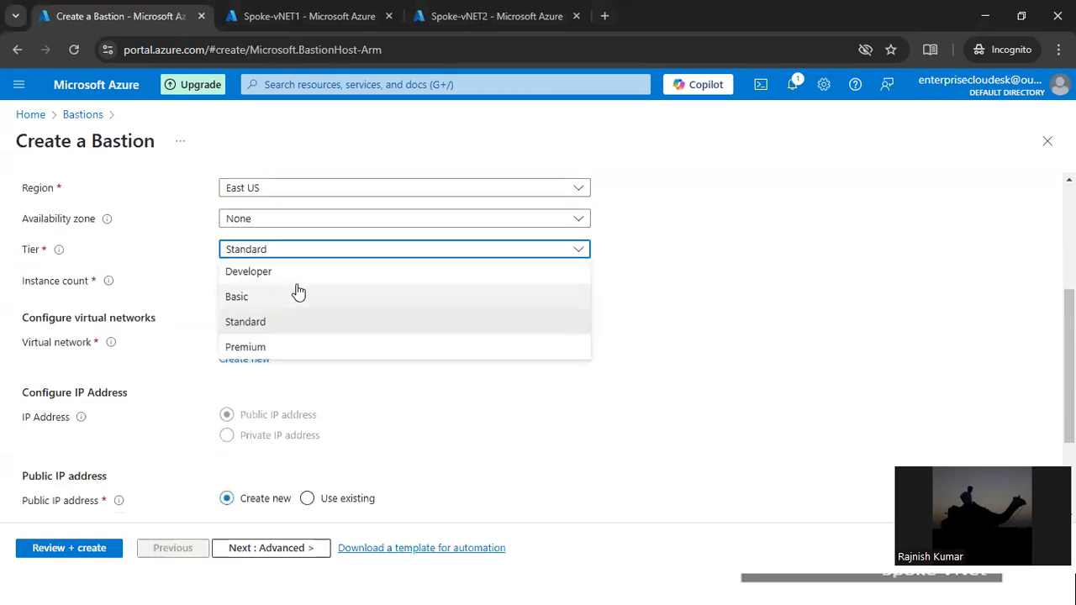
left_click(300, 300)
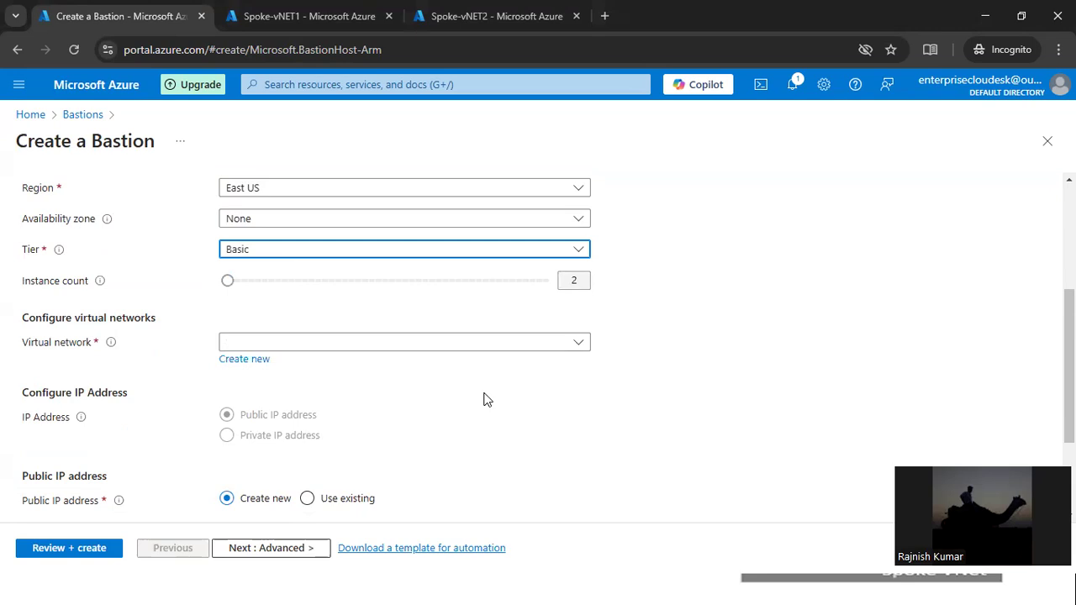
left_click(571, 345)
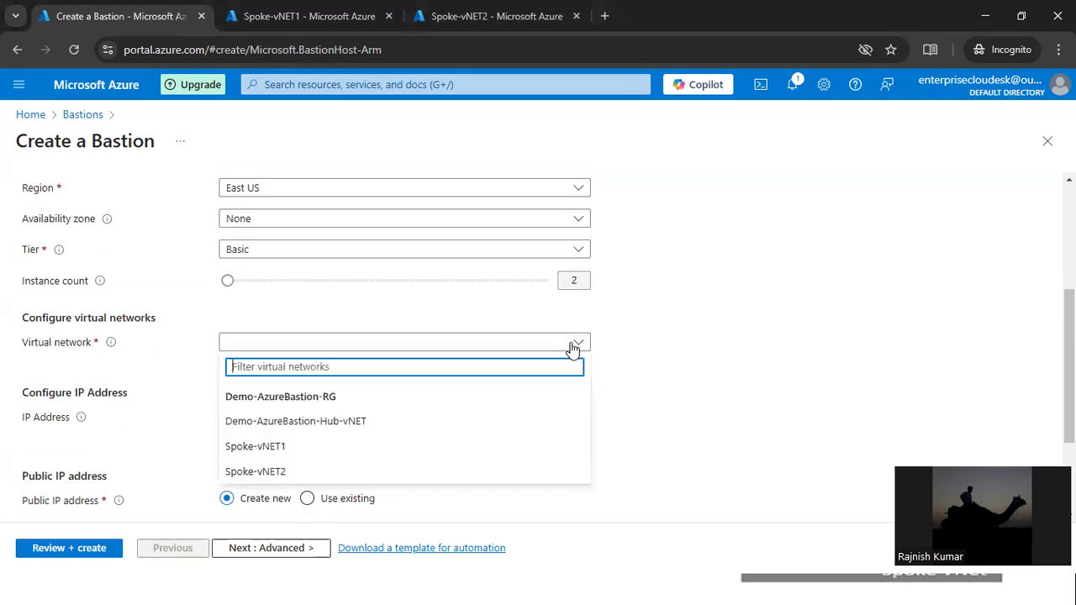
left_click(424, 421)
Examine the name and address space of the AzureBastionSubnet through the subnet configuration and return to the Bastion form.
scroll(536, 428, "down", 1)
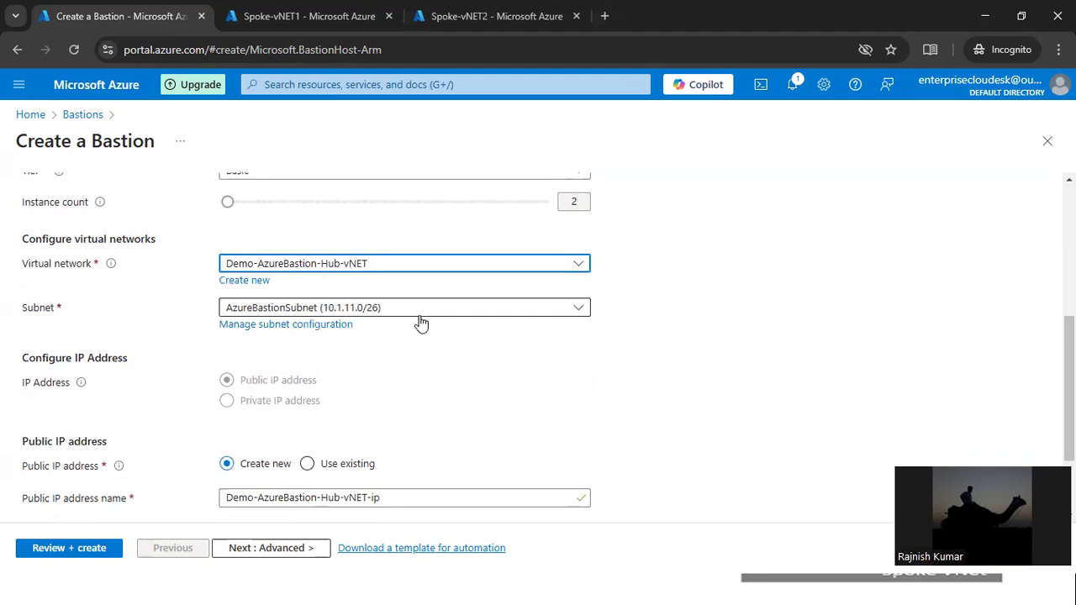
left_click(296, 327)
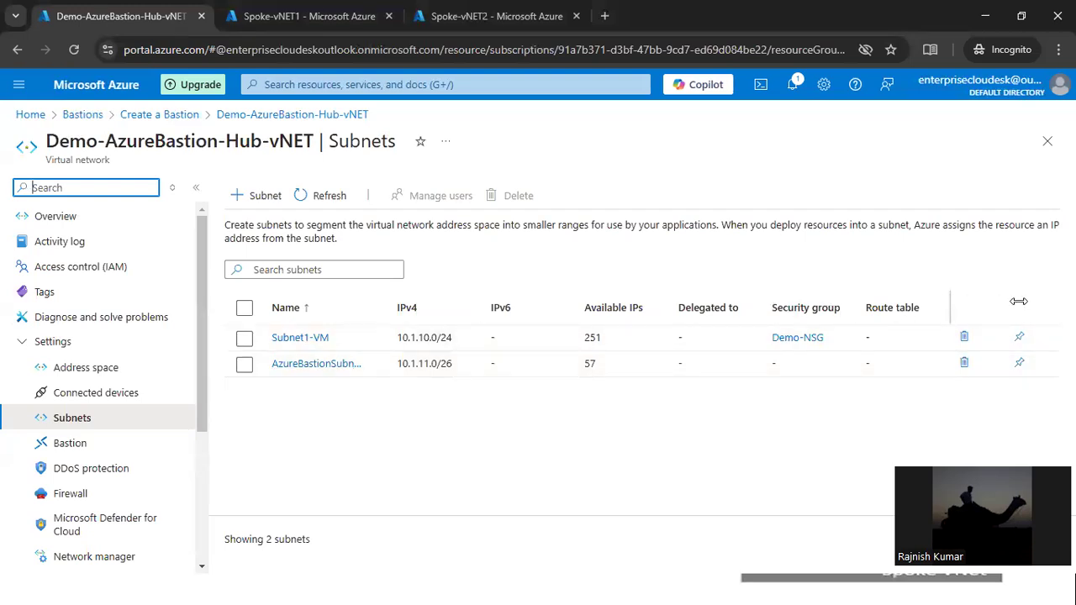
left_click(312, 363)
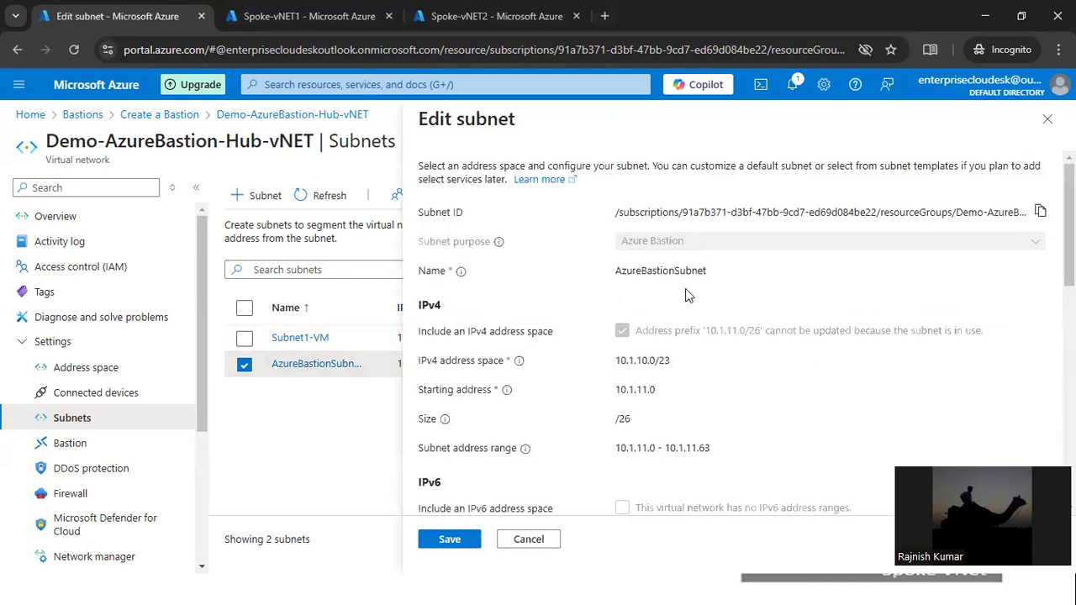
left_click_drag(687, 363, 616, 362)
left_click_drag(706, 270, 616, 270)
left_click(812, 285)
left_click(1048, 118)
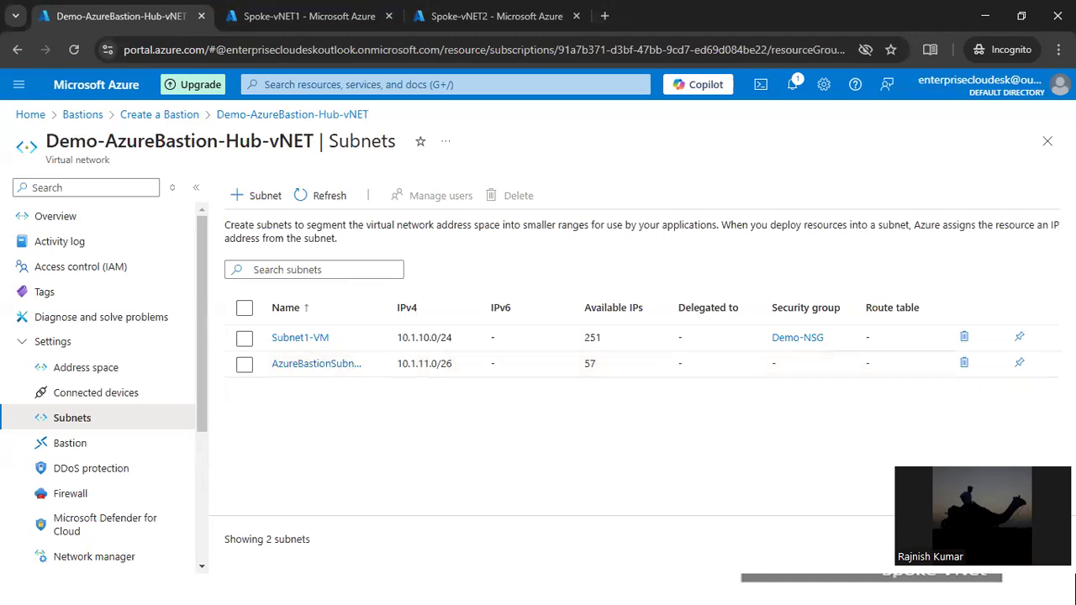
left_click(1048, 141)
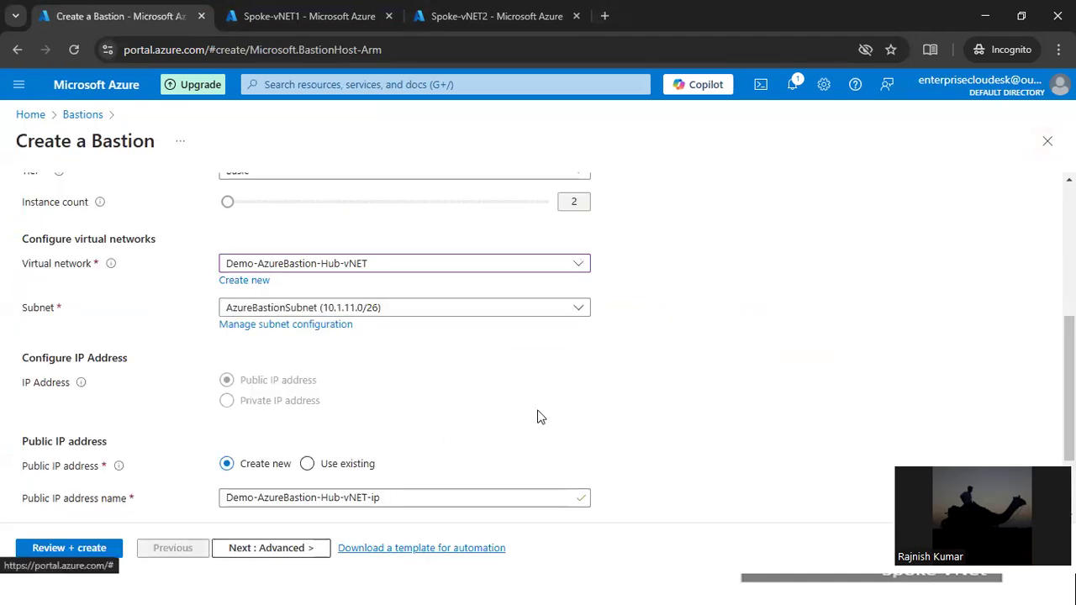
Set the new public IP address name to Demo-AzureBastion-Hub-vNET-pip.
scroll(423, 367, "down", 1)
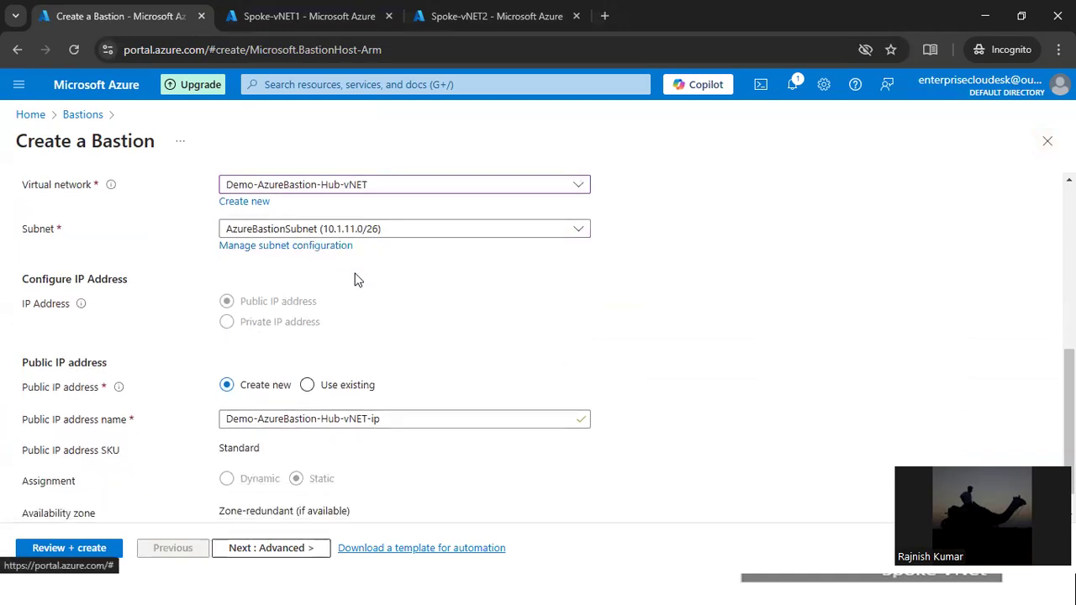
scroll(612, 333, "down", 1)
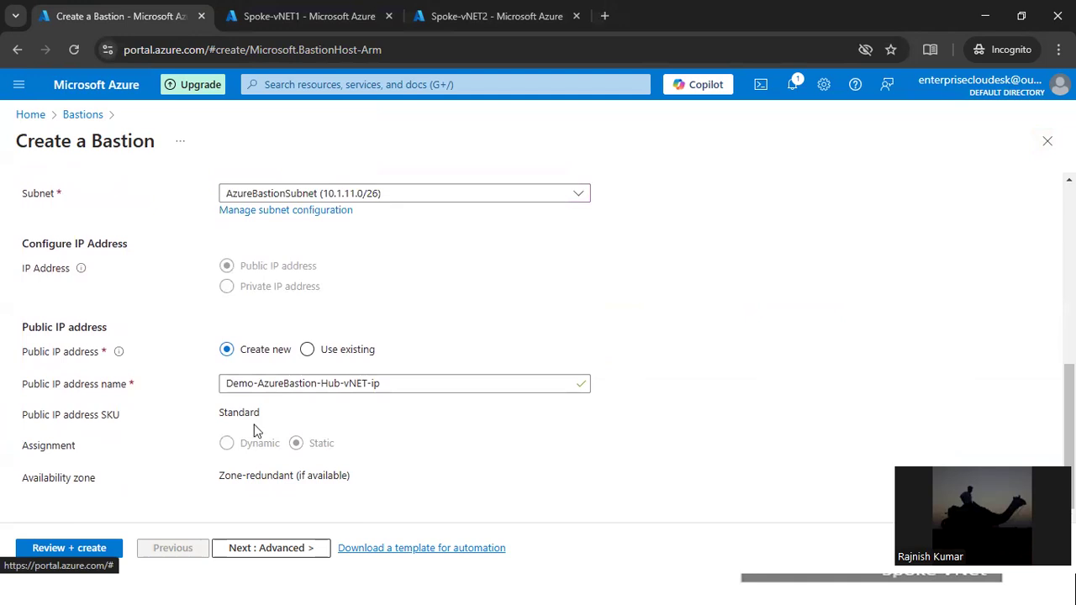
left_click(420, 384)
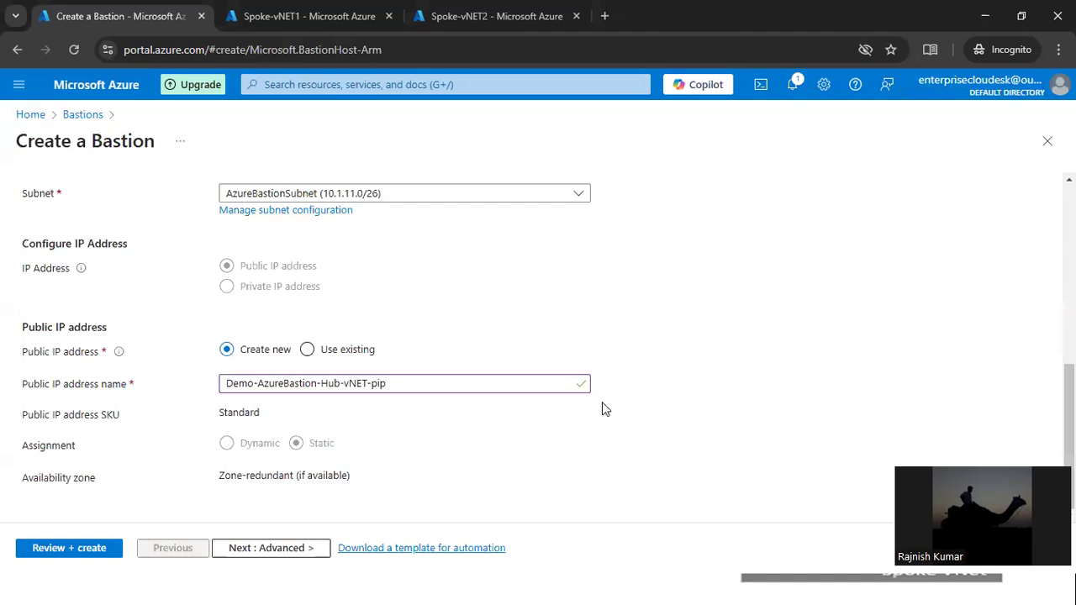
Validate the demobastion2 configuration, review its summary and leave the form without creating the Bastion.
left_click(106, 549)
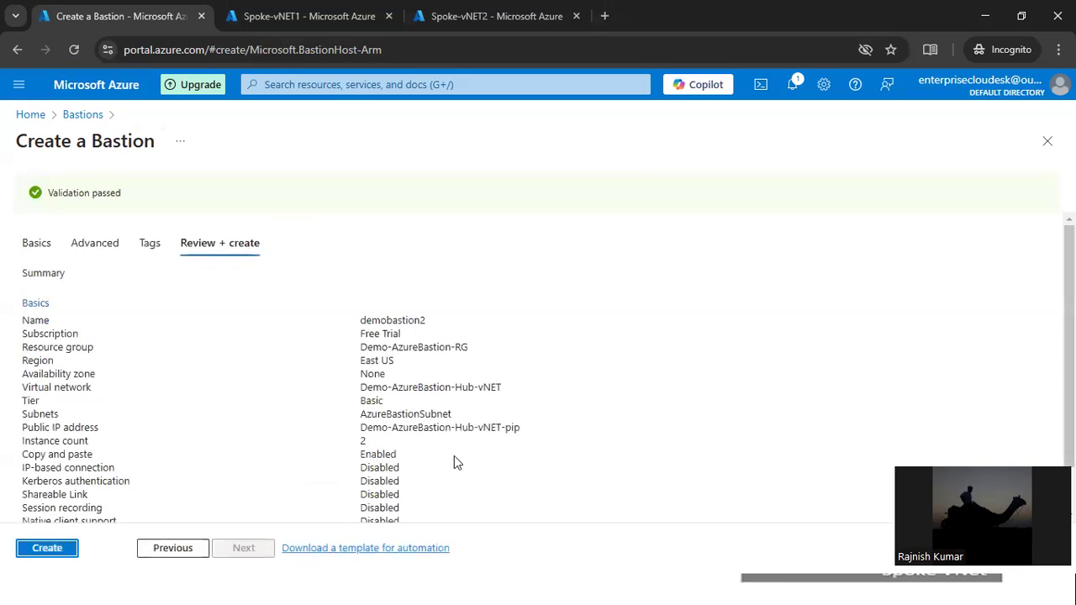
scroll(427, 456, "down", 1)
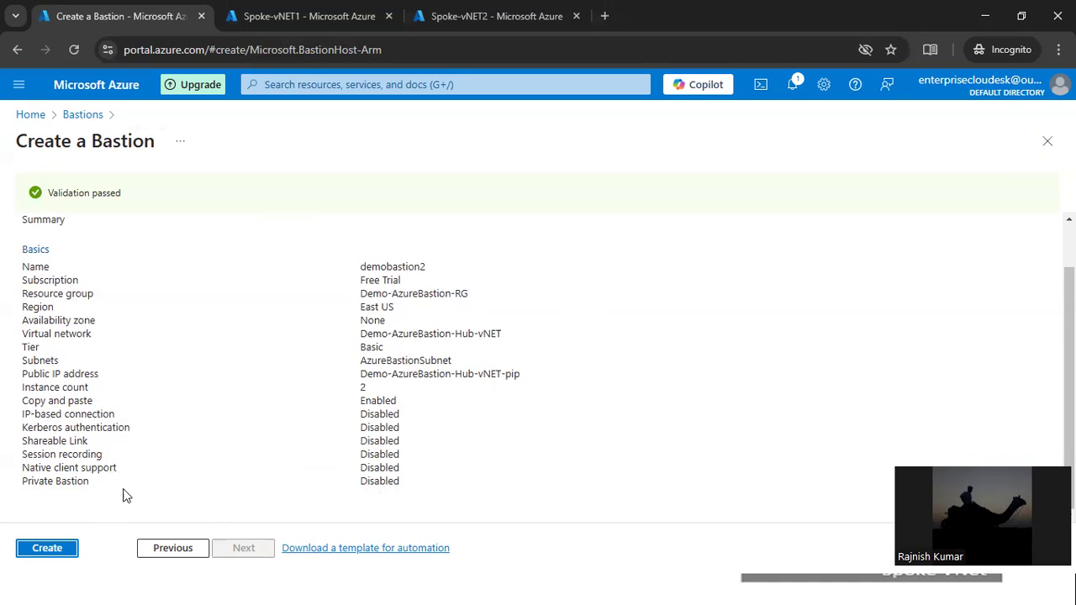
left_click(1046, 144)
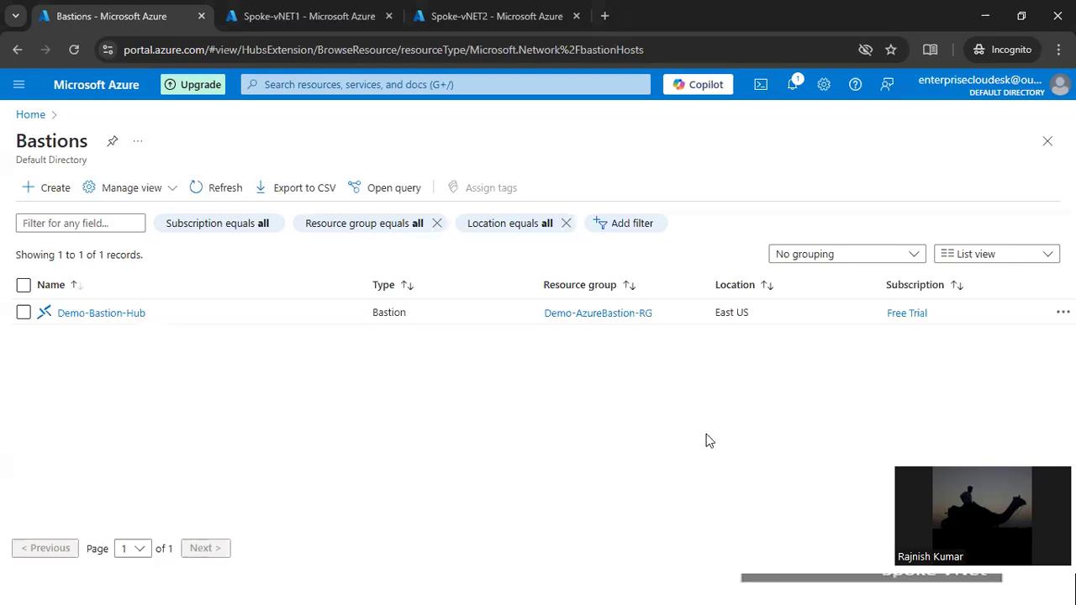
Switch to the IP Schema workbook in Excel and enter "Ok" in I6 beside the Basic SKU prerequisite.
key("alt+Tab")
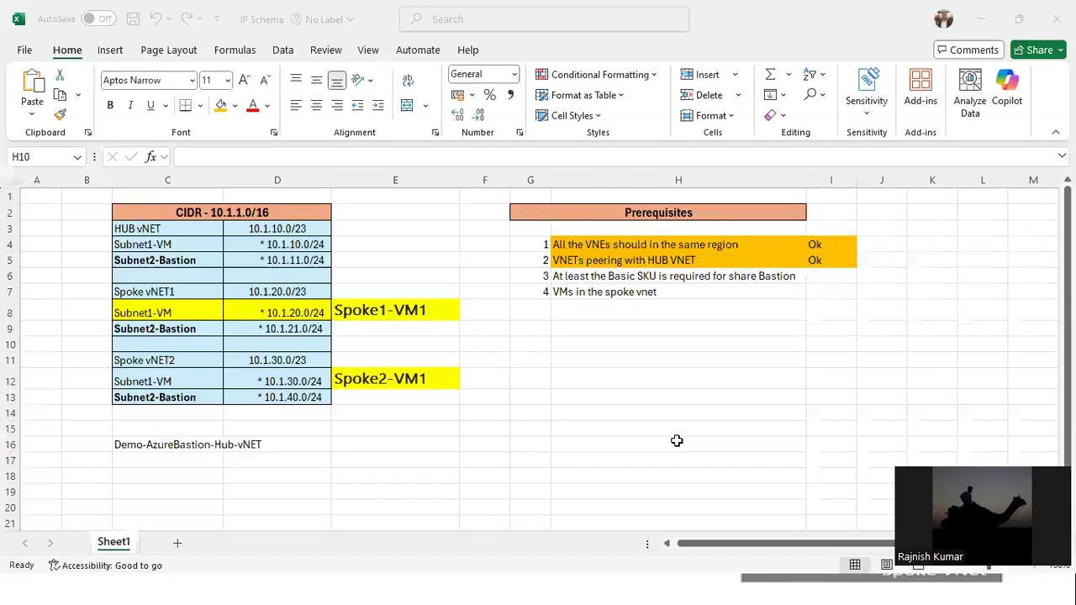
left_click(831, 272)
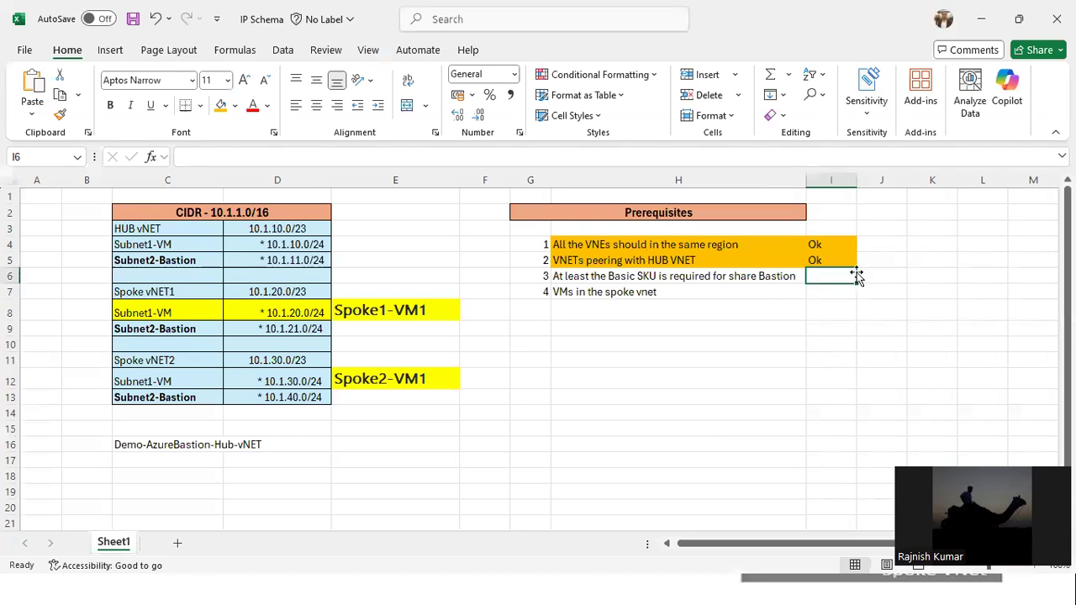
type("Ok")
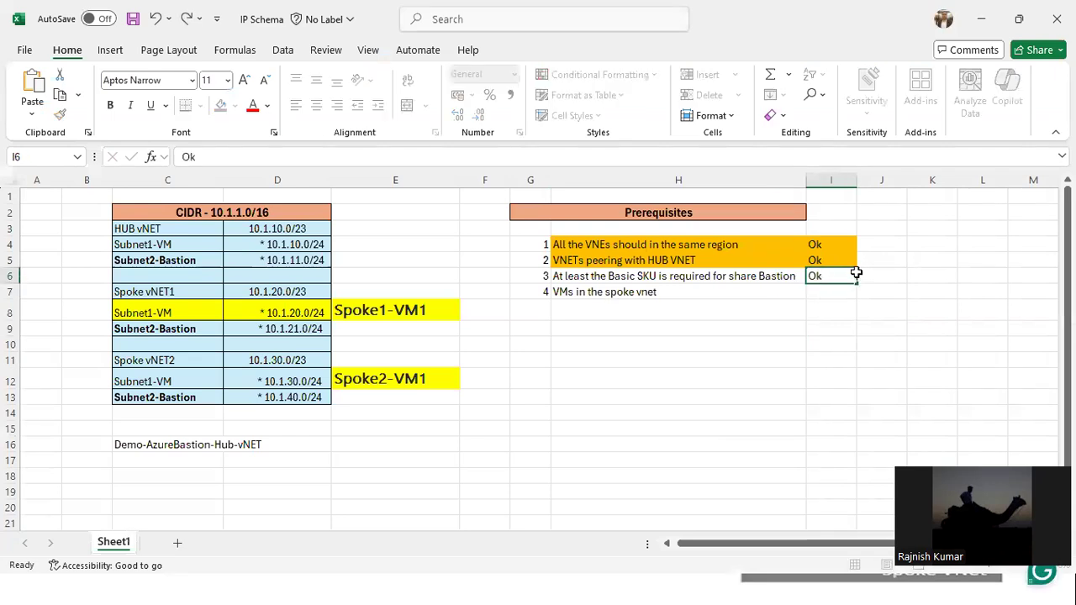
key("Return")
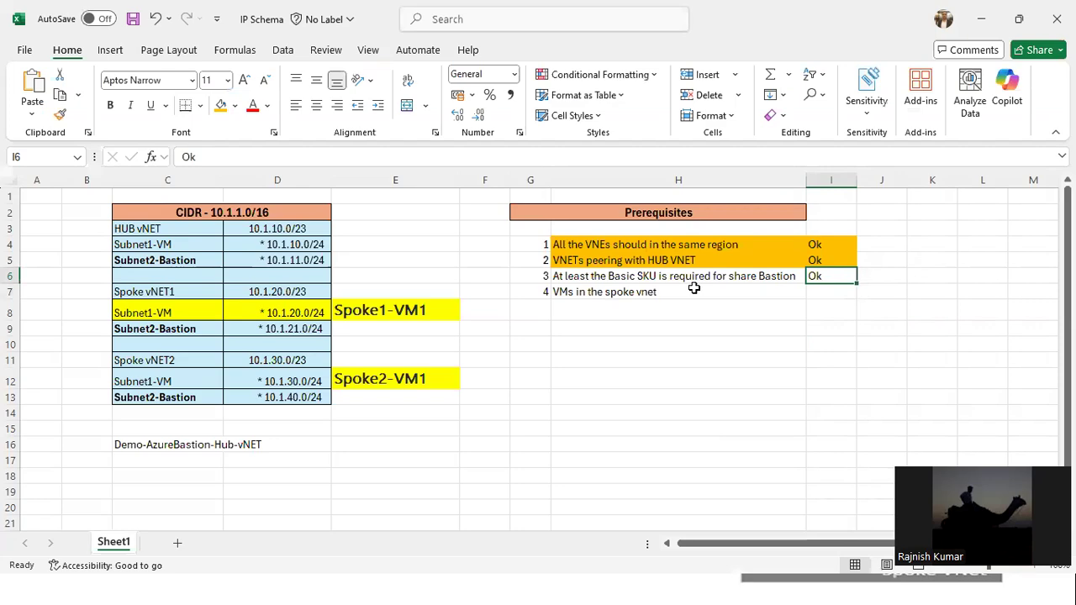
Copy the Spoke1-VM1 name from cell E8 of the IP Schema workbook after glancing at the Spoke-vNET1 page in the Azure portal.
left_click(695, 290)
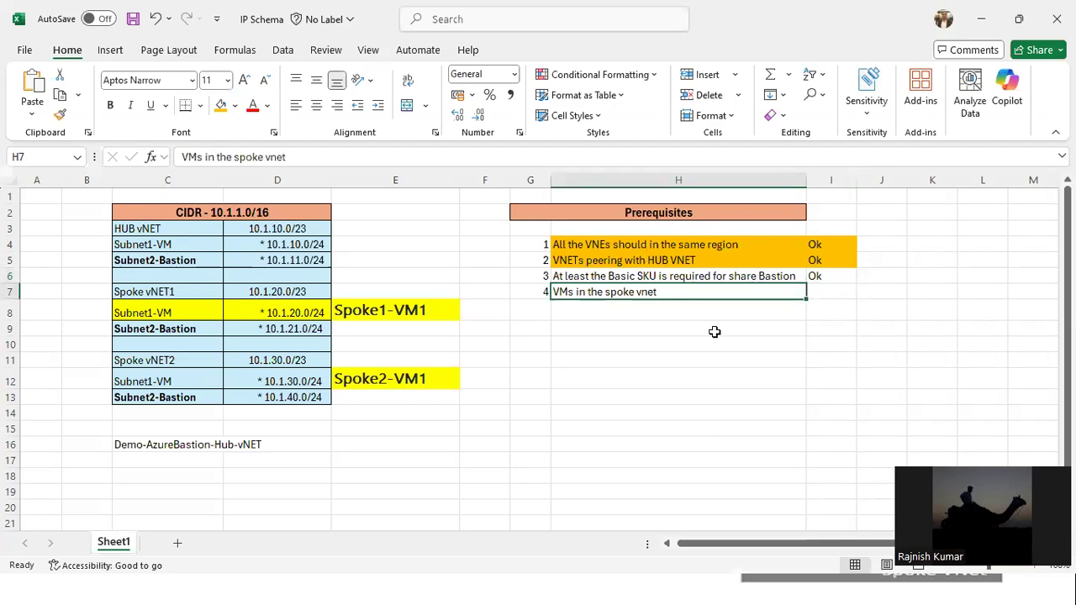
key("alt+Tab")
left_click(344, 24)
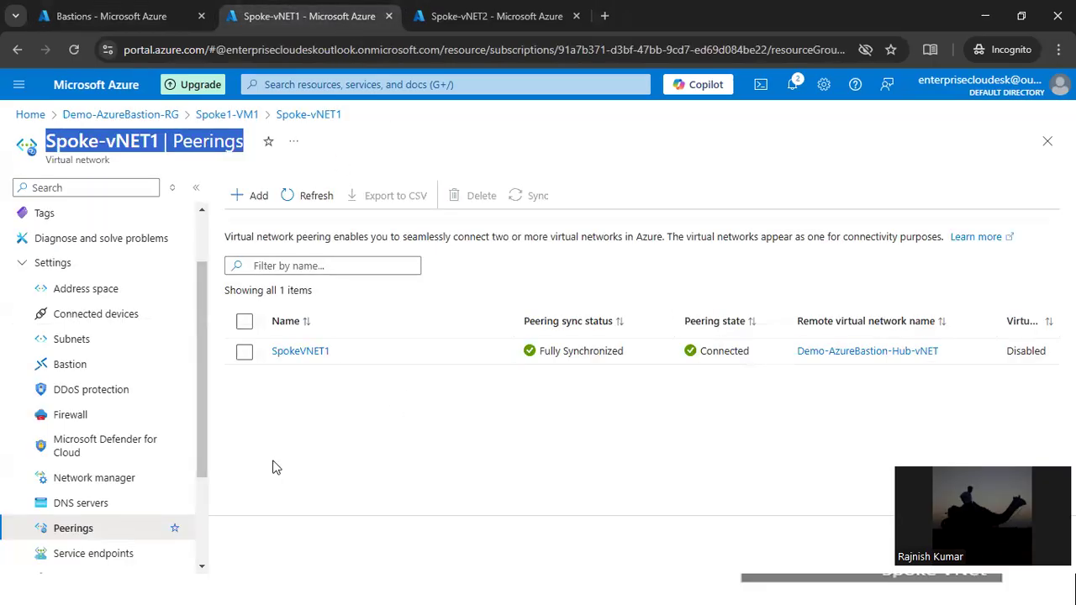
scroll(185, 379, "up", 2)
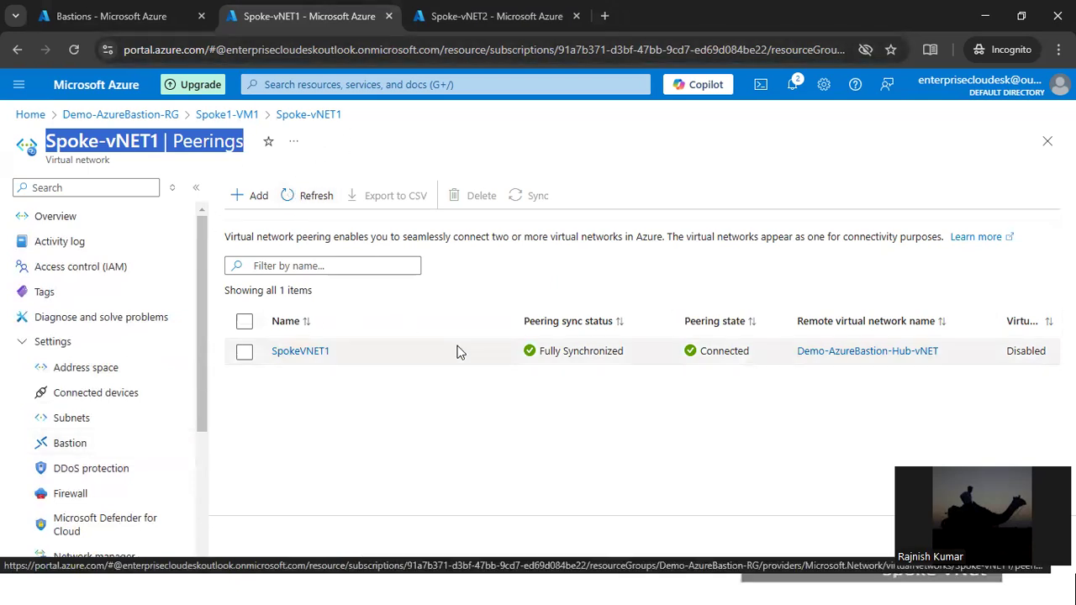
key("alt+Tab")
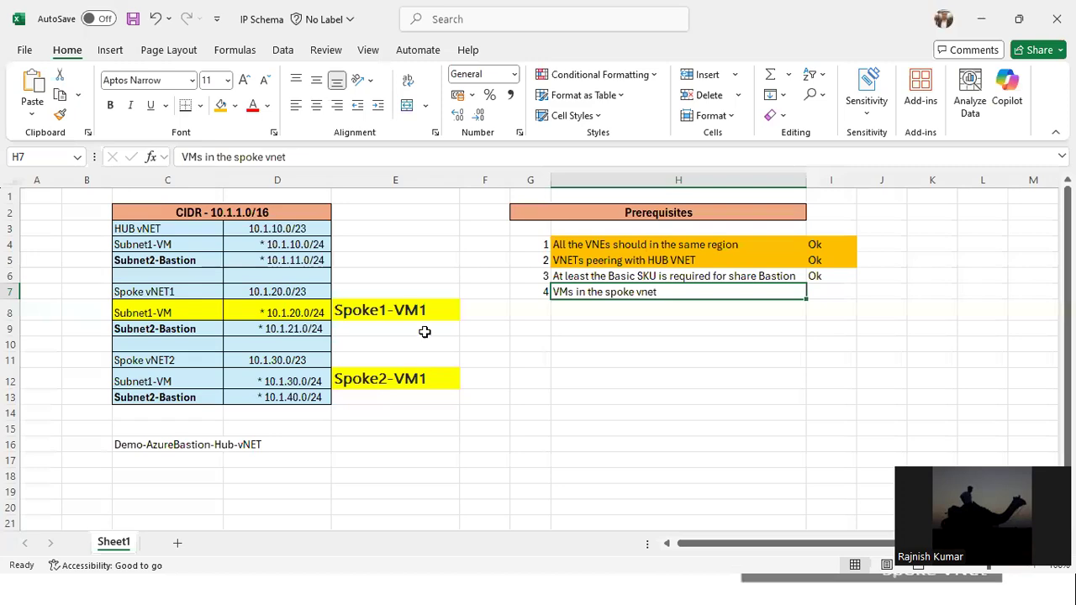
left_click(425, 317)
key("ctrl+c")
Switch to the Azure portal, search for Spoke1-VM1 with the copied name, open the virtual machine and dismiss the antivirus notification.
key("alt+Tab")
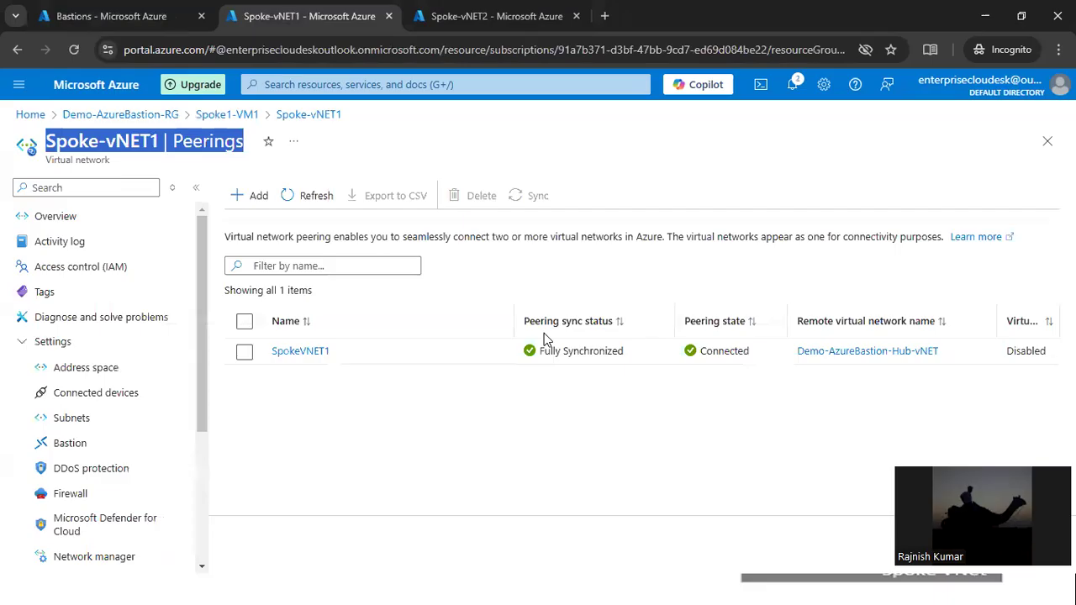
left_click(389, 85)
key("ctrl+v")
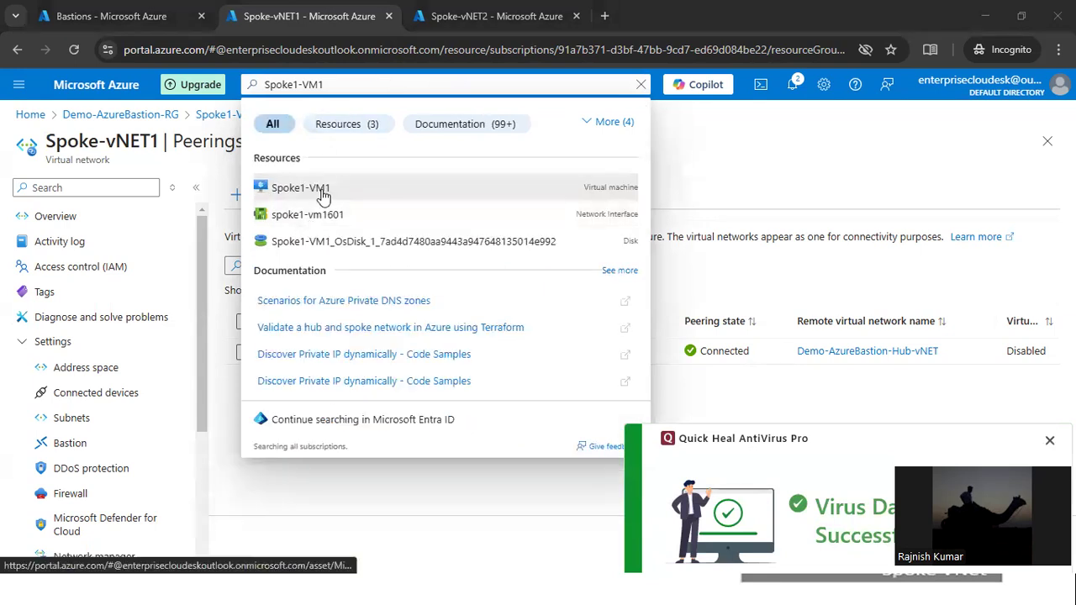
left_click(328, 187)
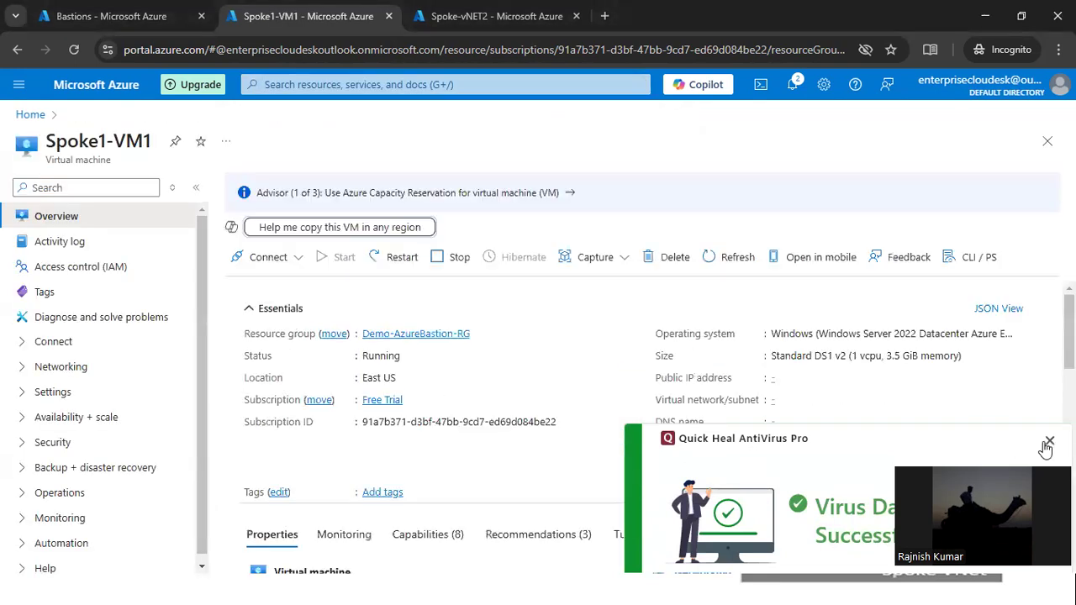
left_click(1050, 441)
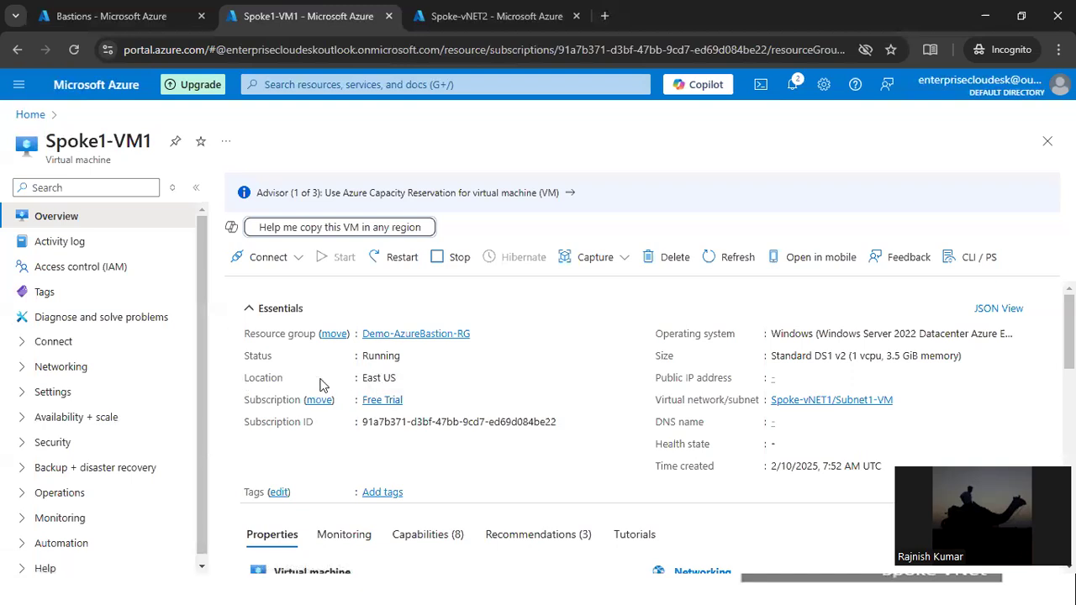
Check the location of Spoke1-VM1 and follow its virtual network link to identify the network it belongs to.
triple_click(377, 380)
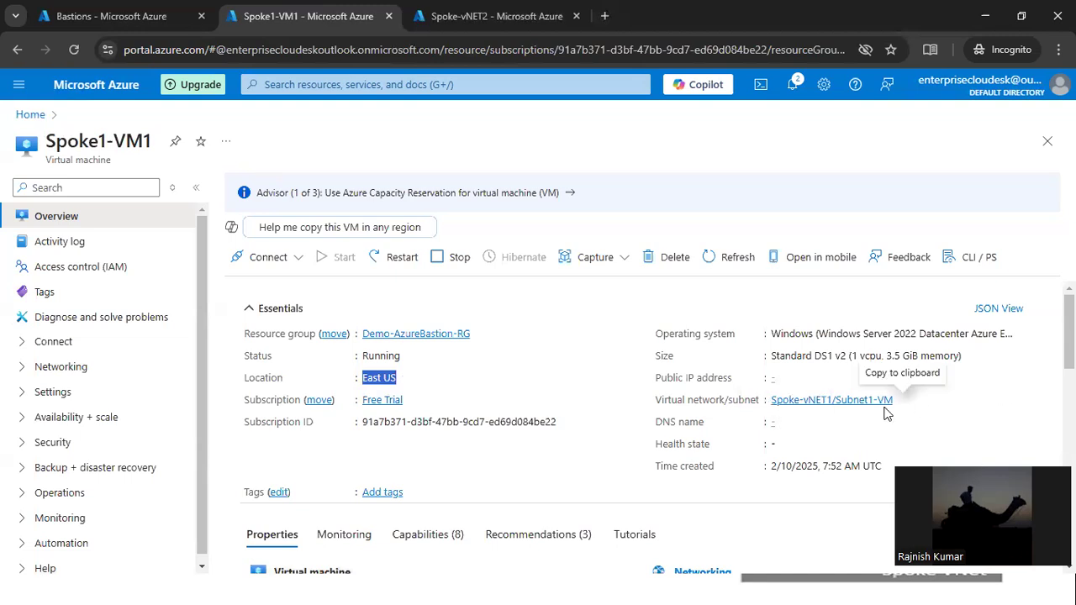
left_click(826, 407)
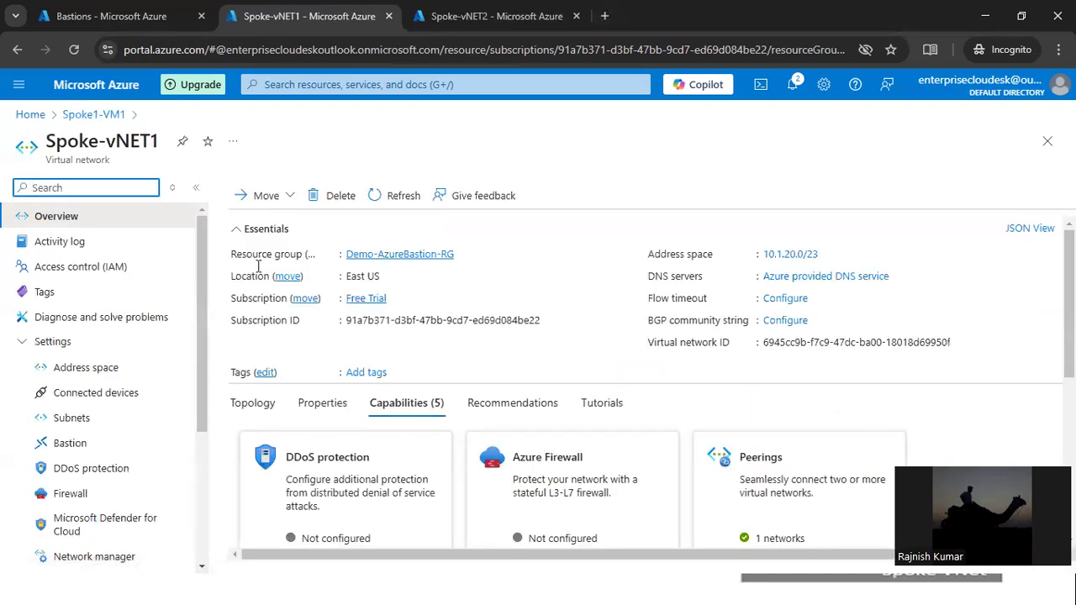
left_click_drag(158, 141, 43, 140)
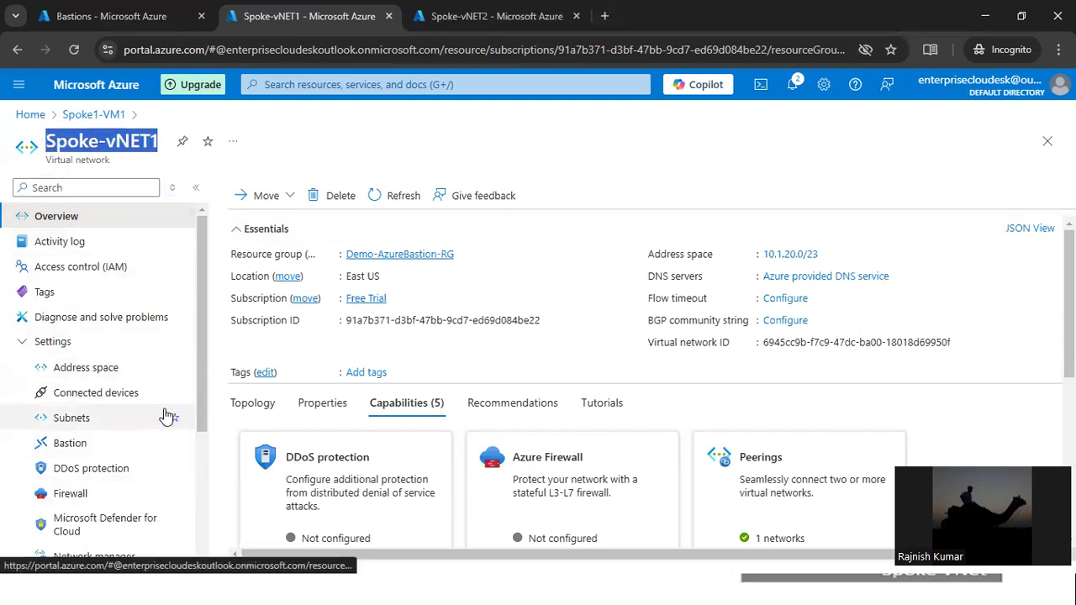
left_click(114, 141)
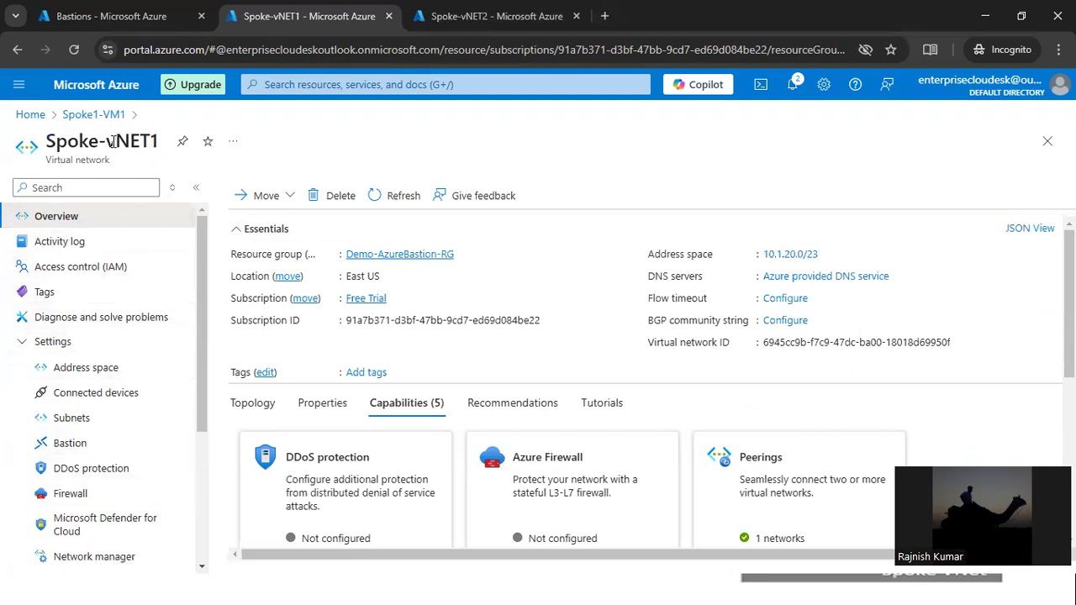
Examine the Bastion page and the overview of the Spoke-vNET1 virtual network.
left_click(95, 445)
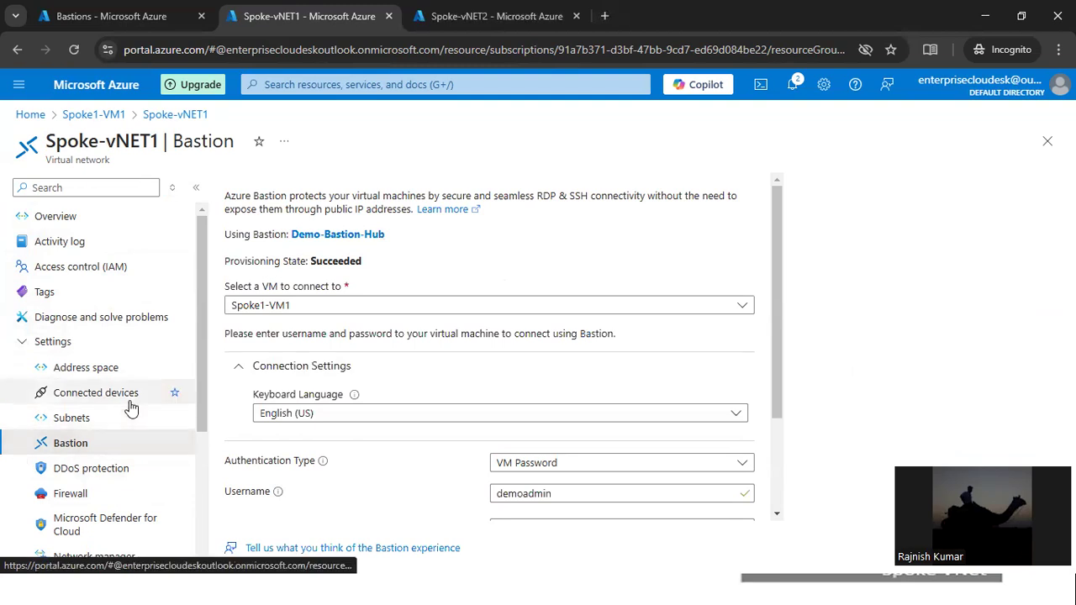
left_click(66, 216)
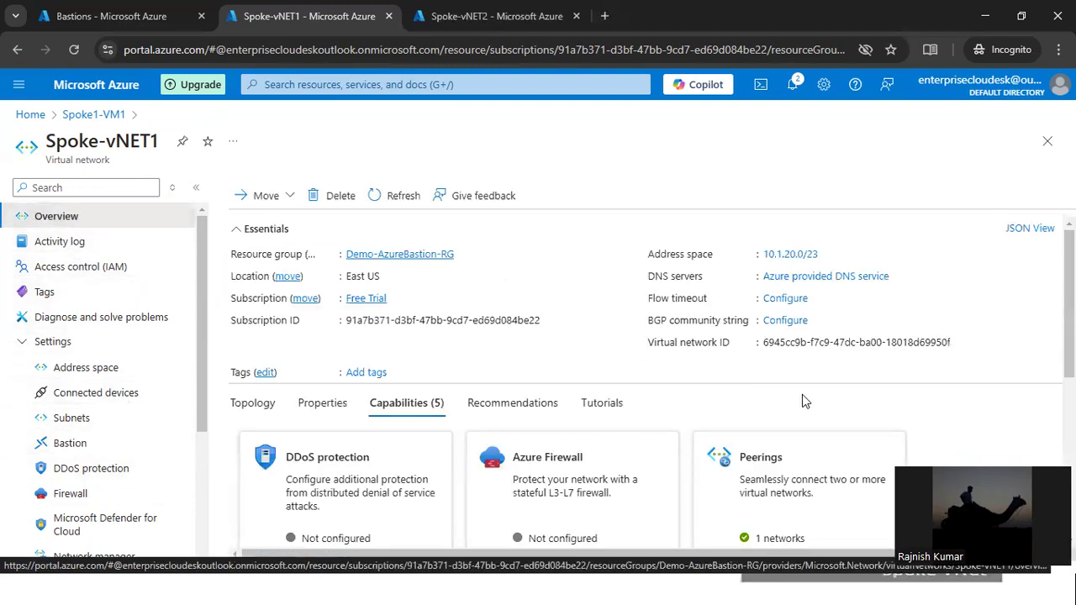
scroll(771, 401, "down", 3)
scroll(770, 400, "up", 3)
Leave the Spoke-vNET1 overview and reopen the virtual machine by searching for Spoke1-VM1.
left_click(17, 49)
left_click(16, 50)
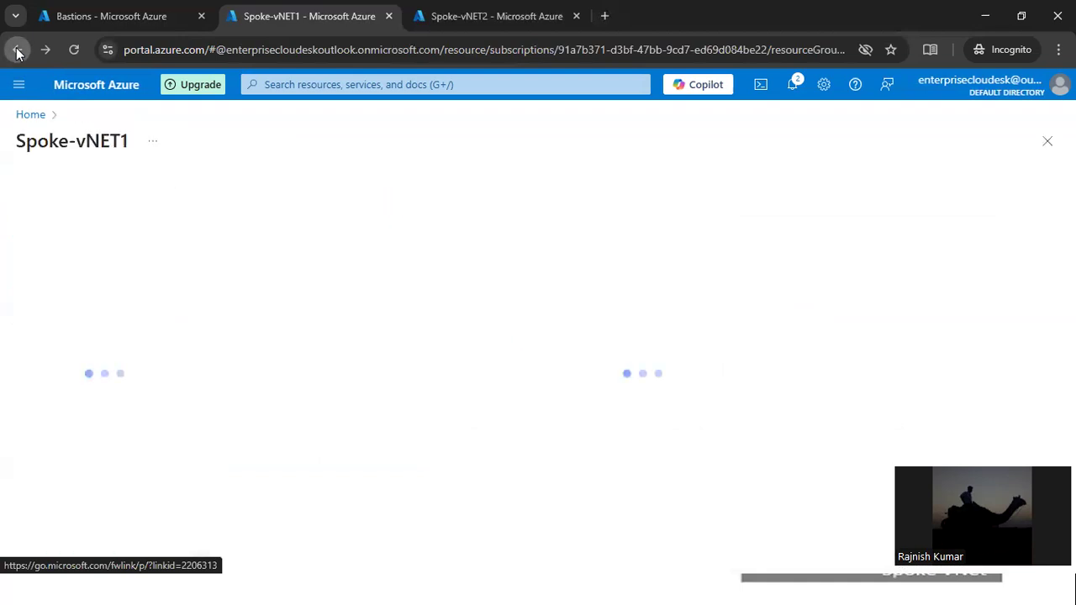
left_click(45, 50)
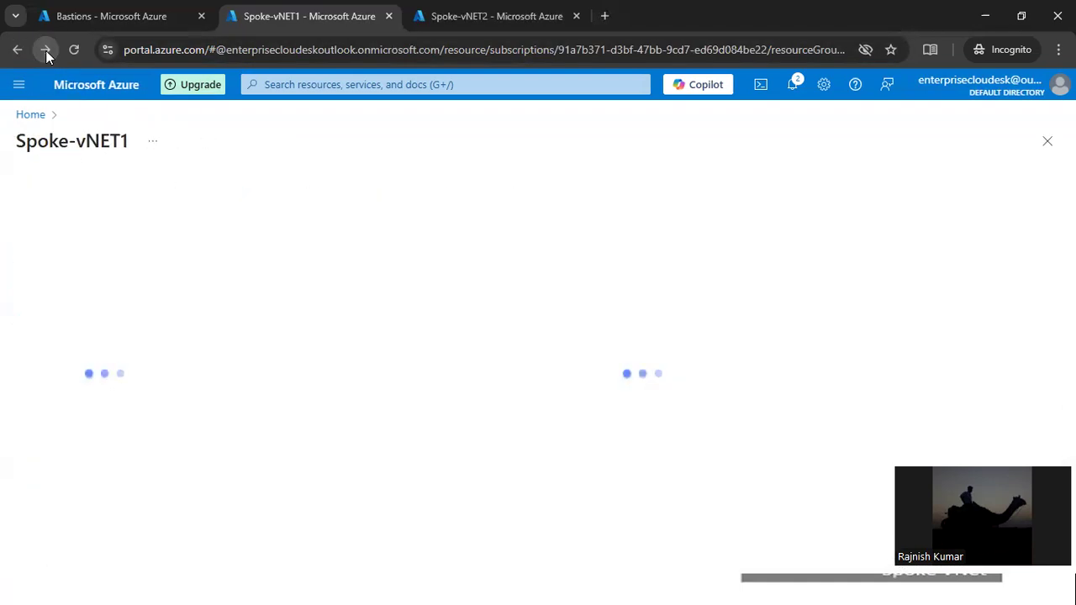
left_click(288, 85)
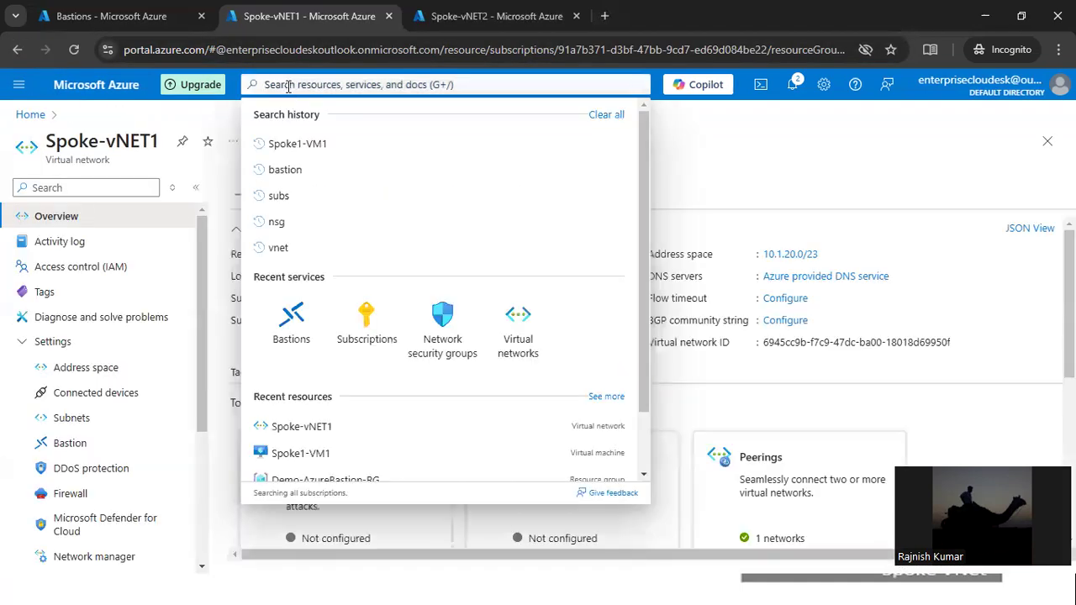
type("Spoke1-VM1")
left_click(358, 184)
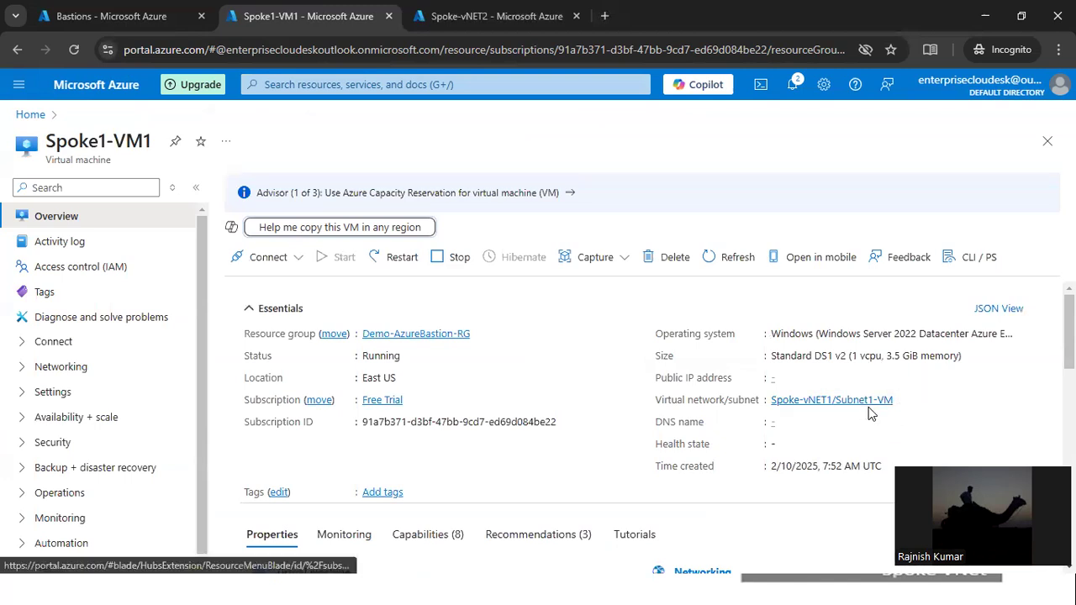
Check the private IP address in the networking properties of Spoke1-VM1.
scroll(882, 425, "down", 3)
scroll(883, 425, "down", 3)
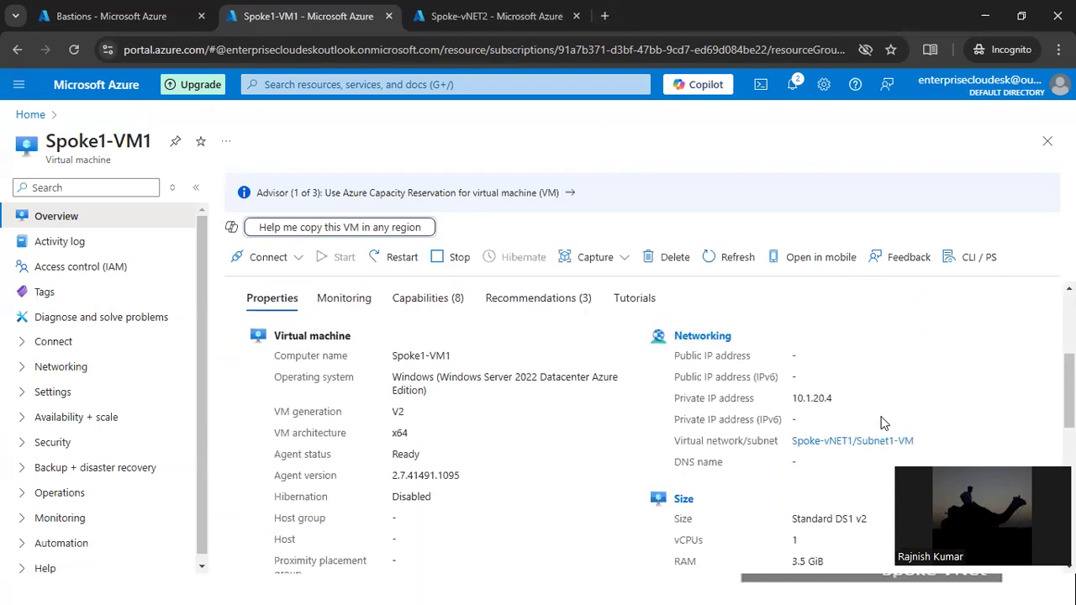
left_click_drag(835, 404, 786, 404)
left_click(840, 404)
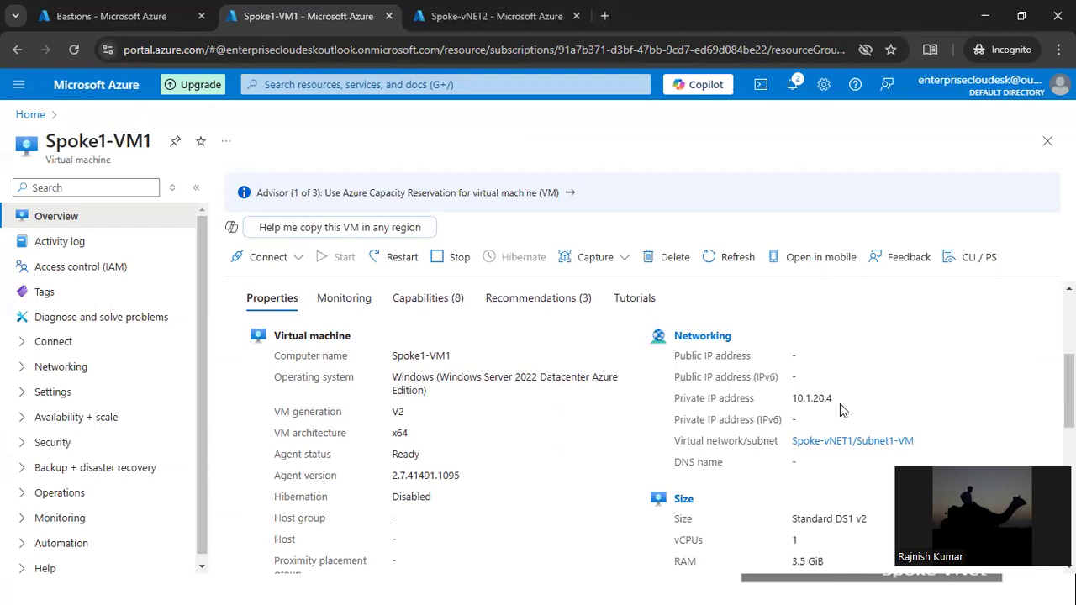
Switch to the IP Schema workbook in Excel and check the Spoke vNET1 and Subnet1-VM address entries for Spoke1-VM1.
key("alt+Tab")
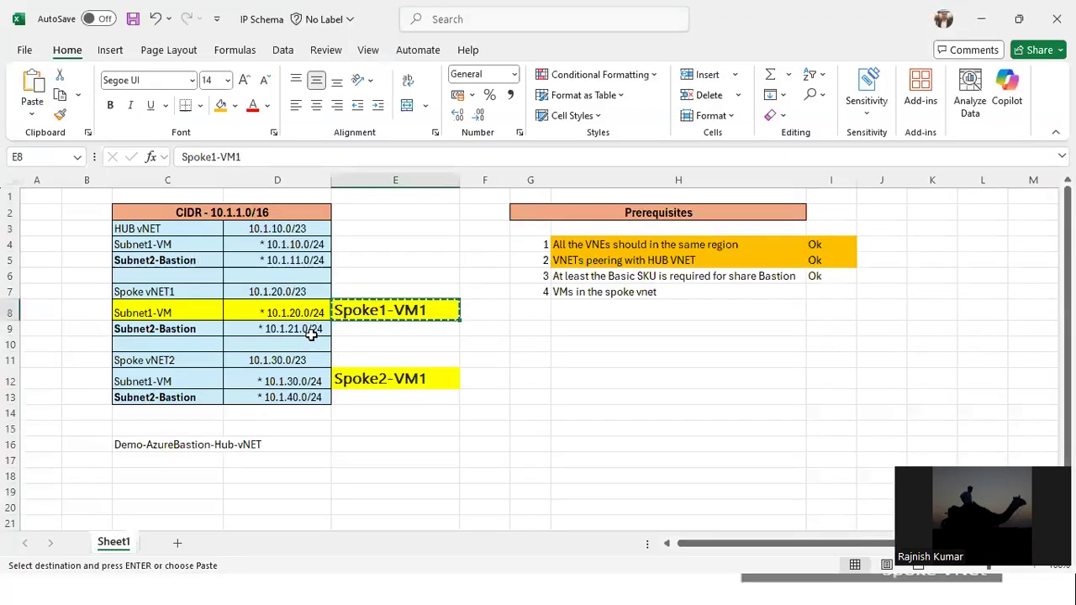
left_click(311, 311)
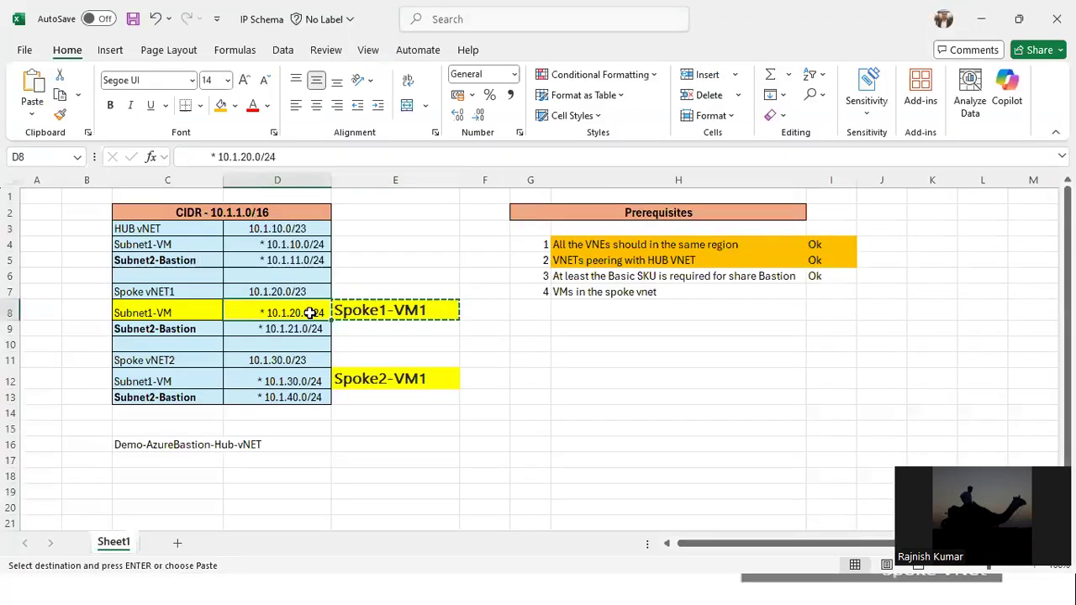
left_click(183, 291)
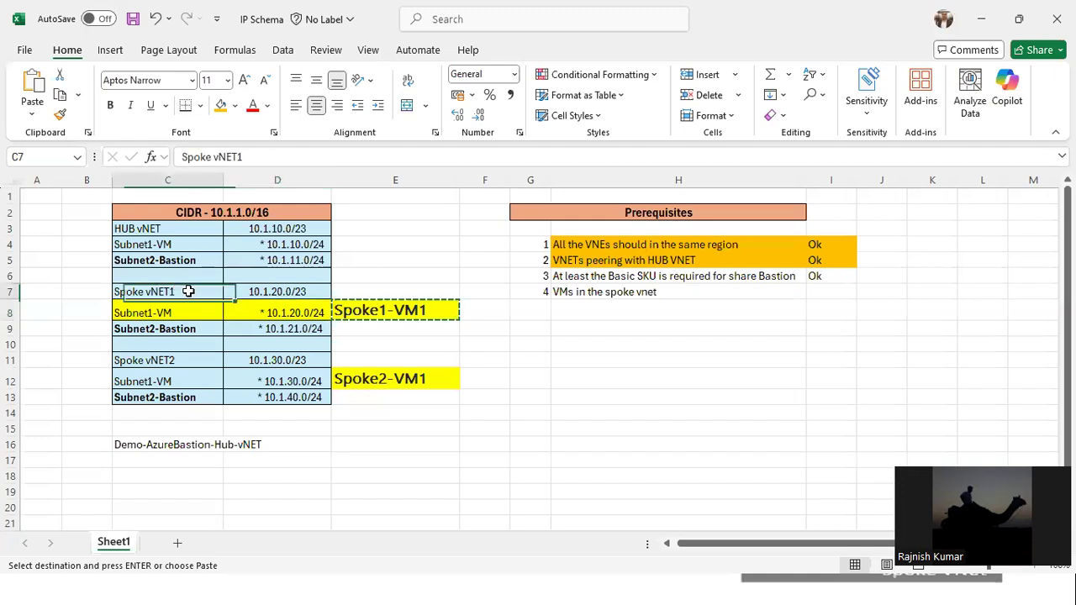
left_click(285, 320)
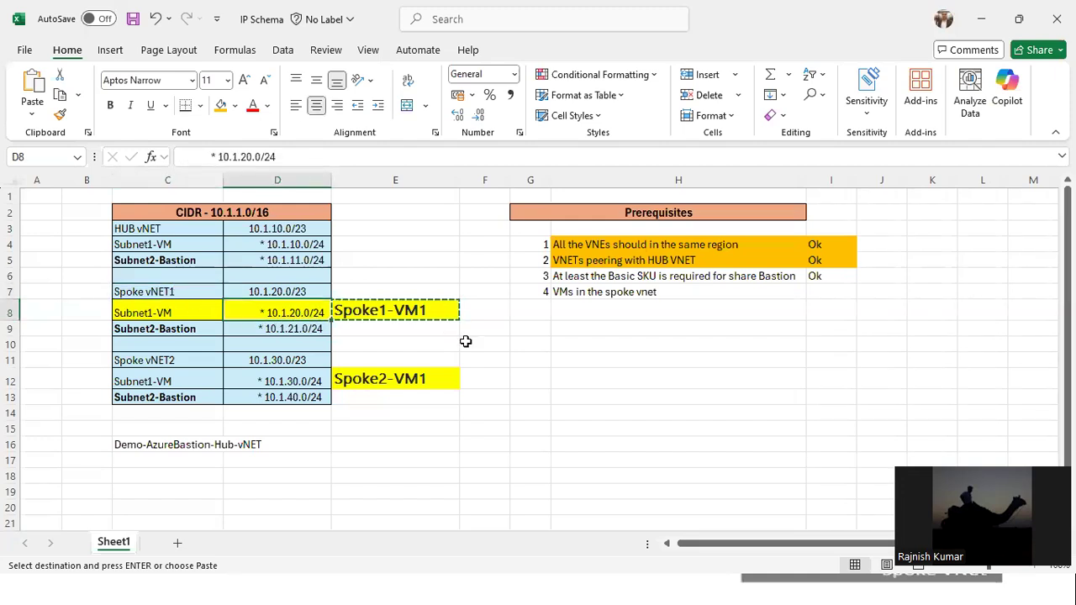
Switch back to the Azure portal and check the address space of Spoke-vNET1 and the location of Spoke1-VM1.
key("alt+Tab")
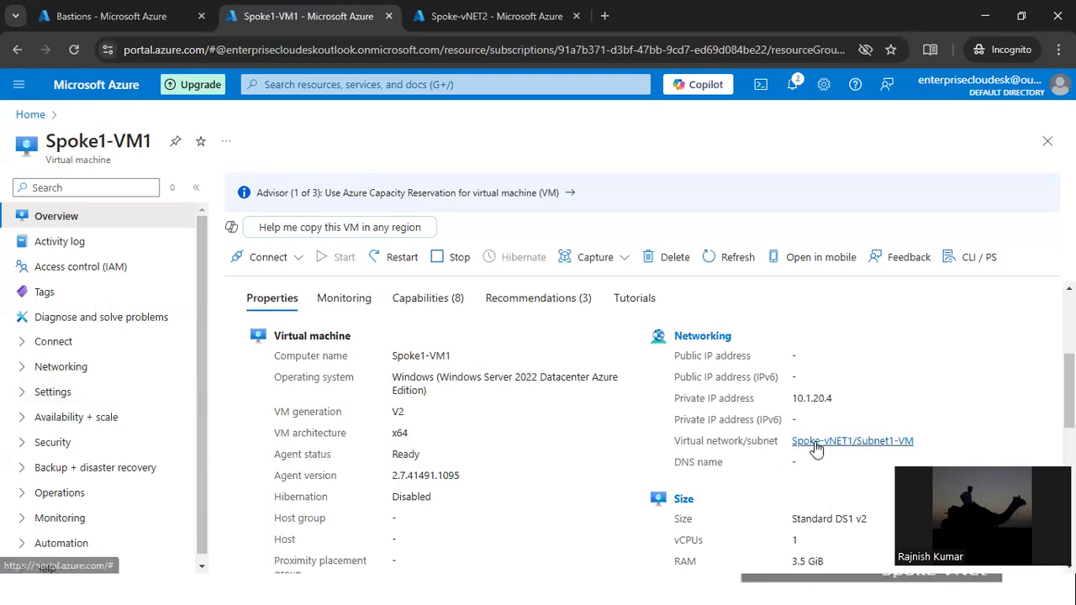
left_click(846, 442)
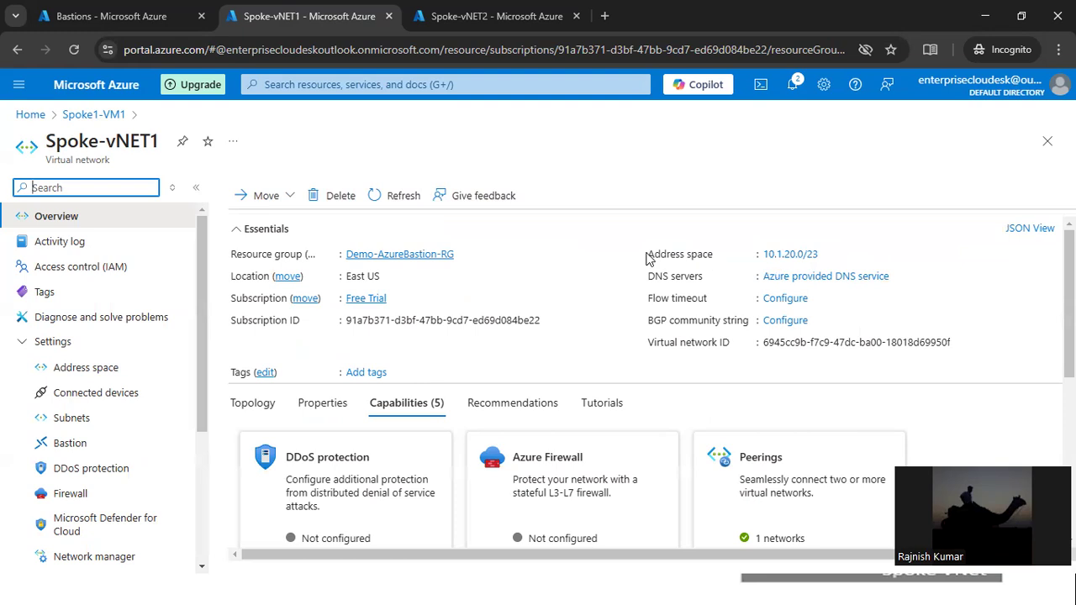
left_click_drag(641, 256, 723, 263)
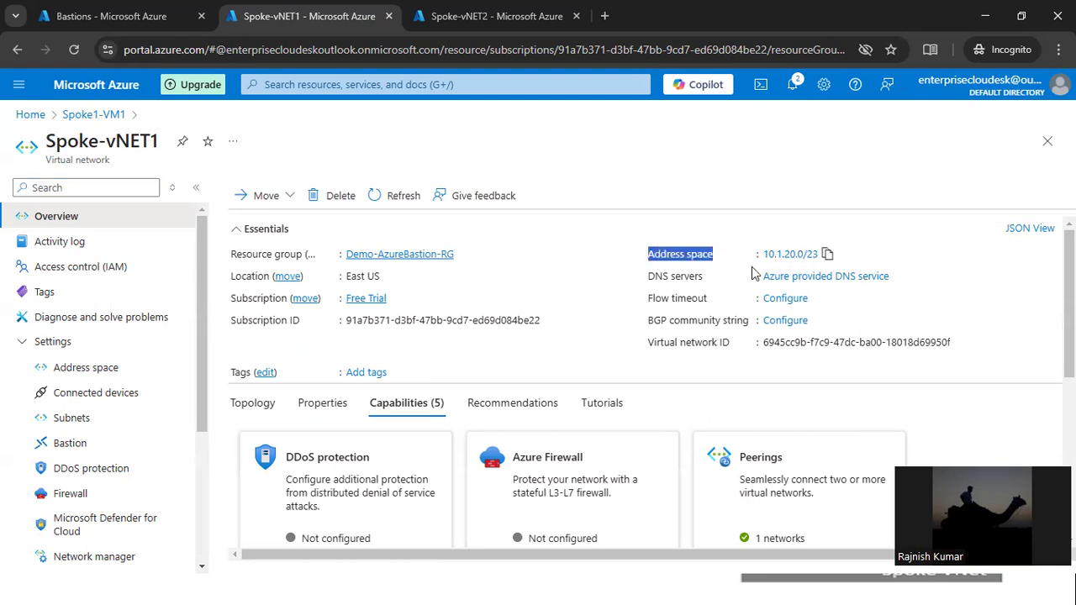
left_click(18, 49)
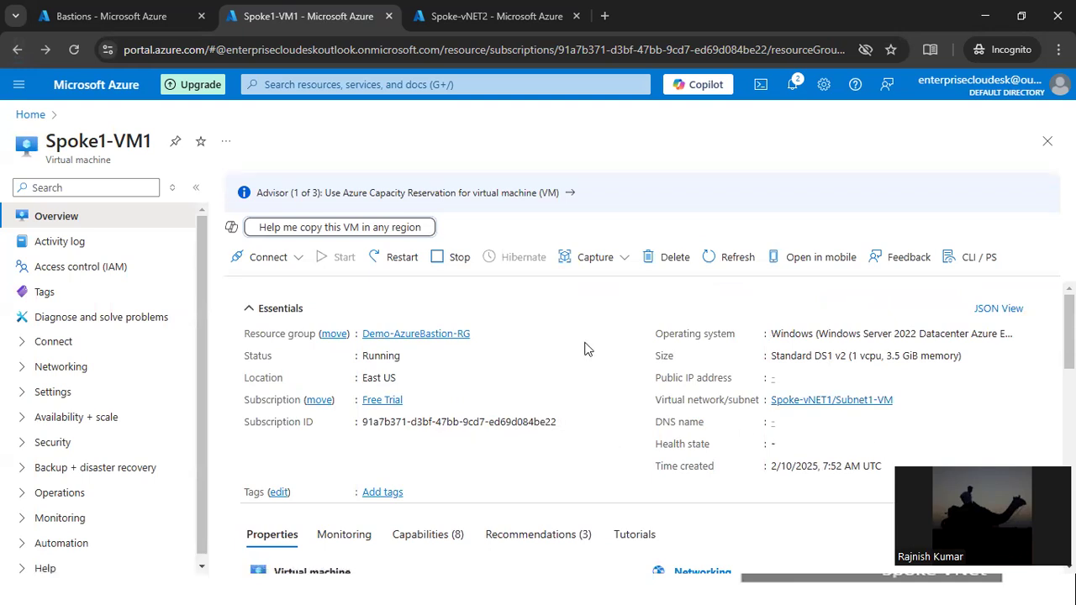
triple_click(382, 376)
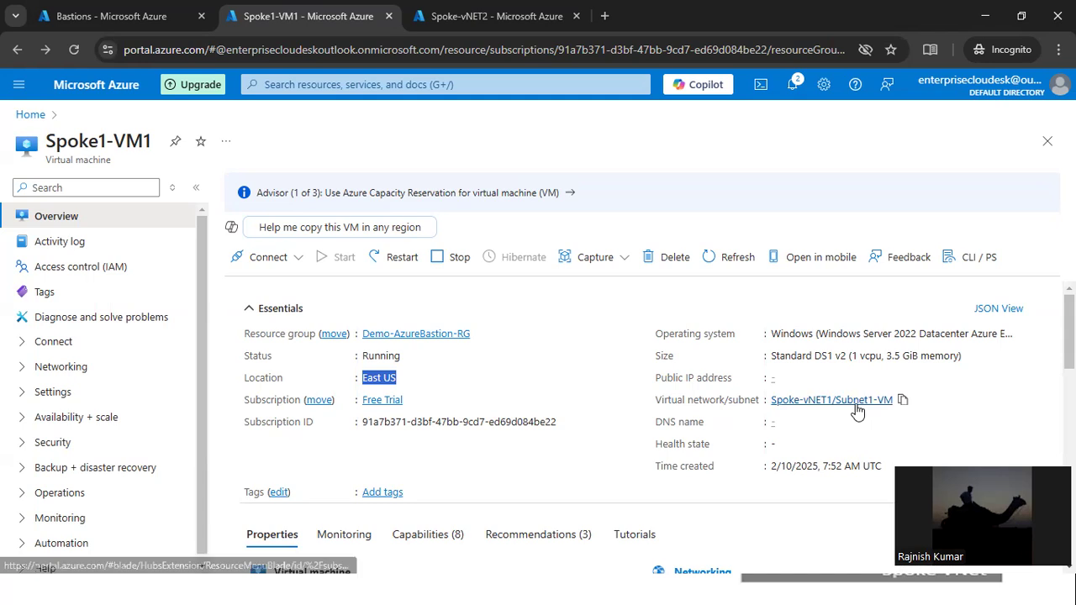
double_click(390, 378)
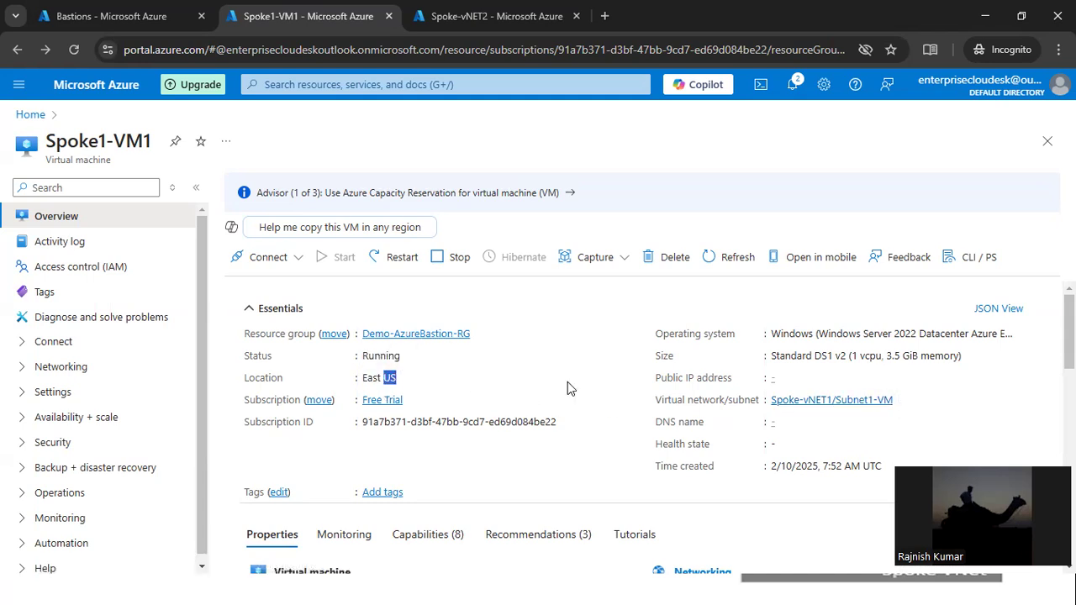
Choose Connect via Bastion for Spoke1-VM1 and check which Bastion host the connection uses.
left_click(301, 261)
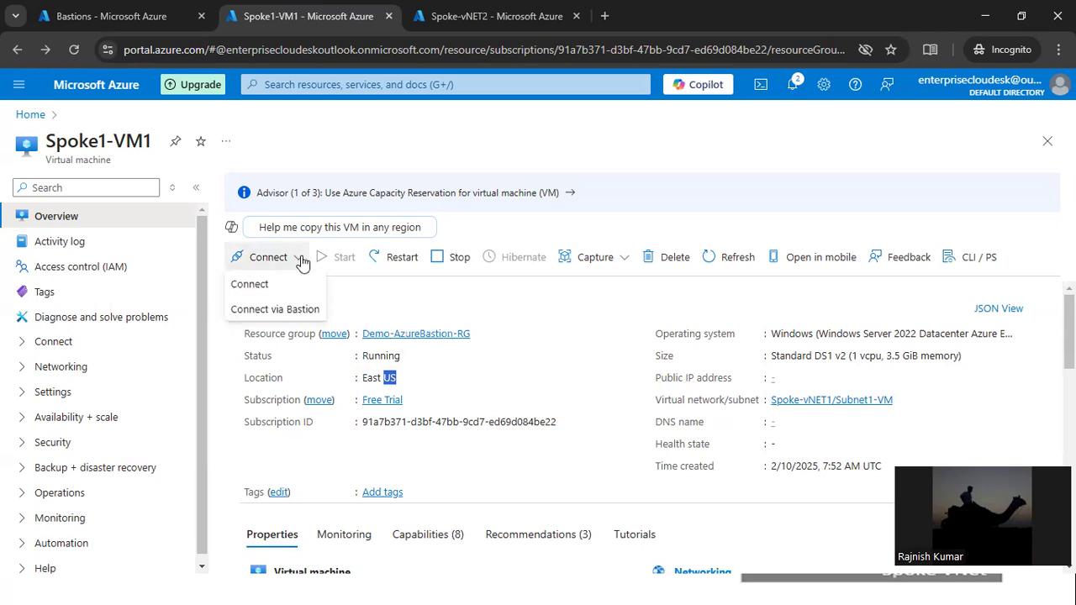
left_click(310, 311)
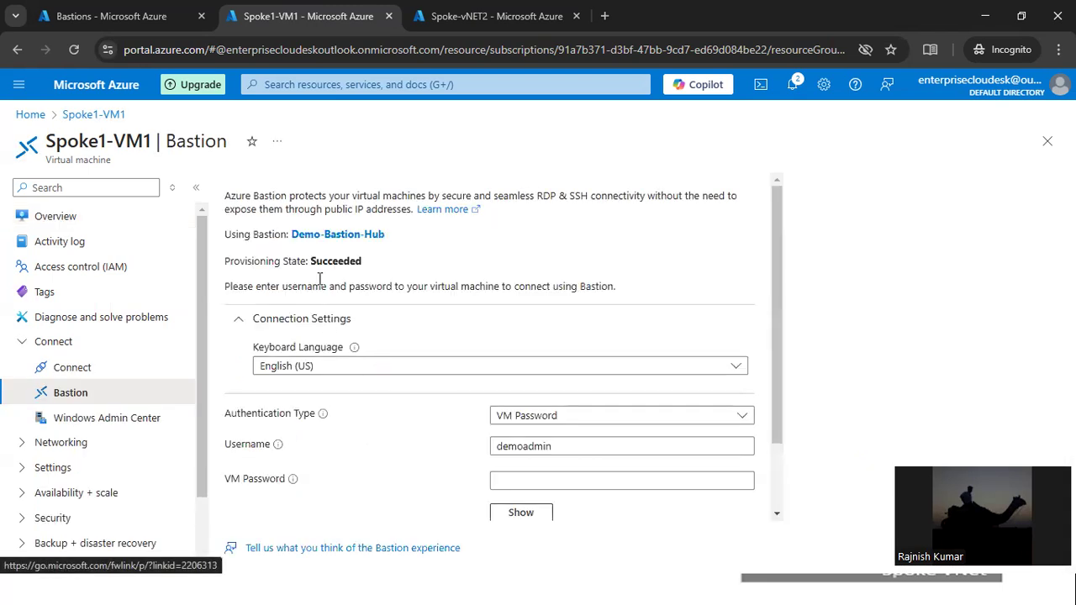
left_click_drag(388, 234, 285, 235)
left_click(429, 266)
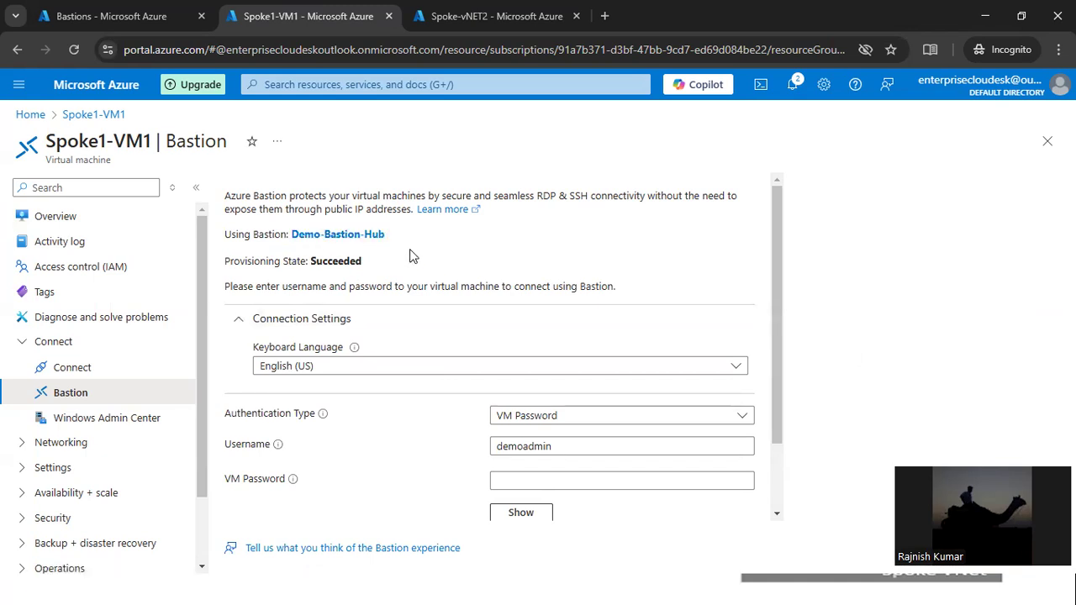
Enter the VM password for the demoadmin account in the Spoke1-VM1 Bastion connection form.
scroll(565, 380, "down", 1)
left_click(565, 401)
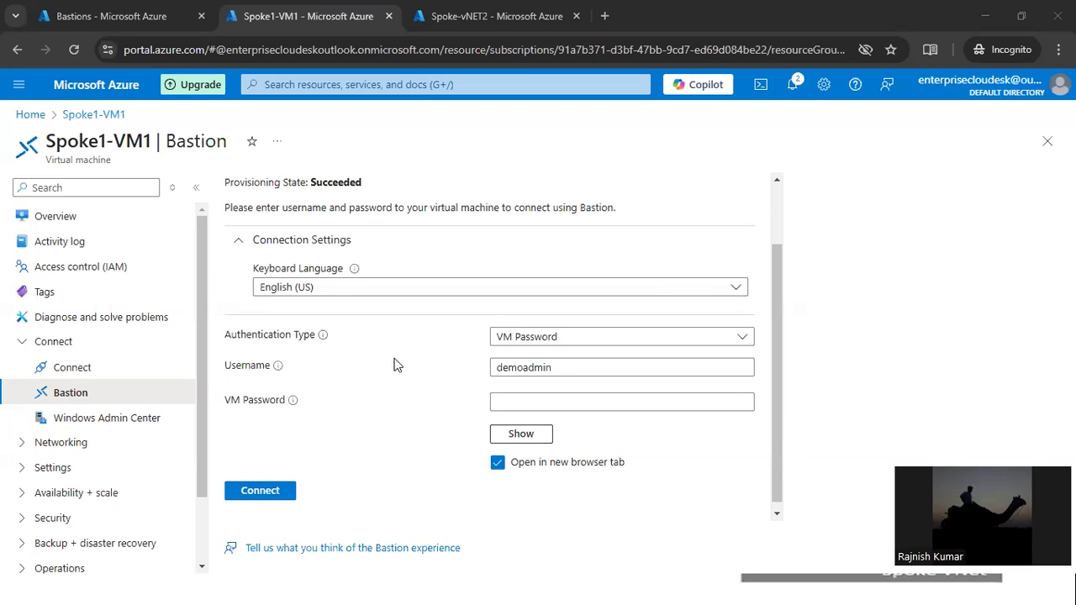
left_click(597, 402)
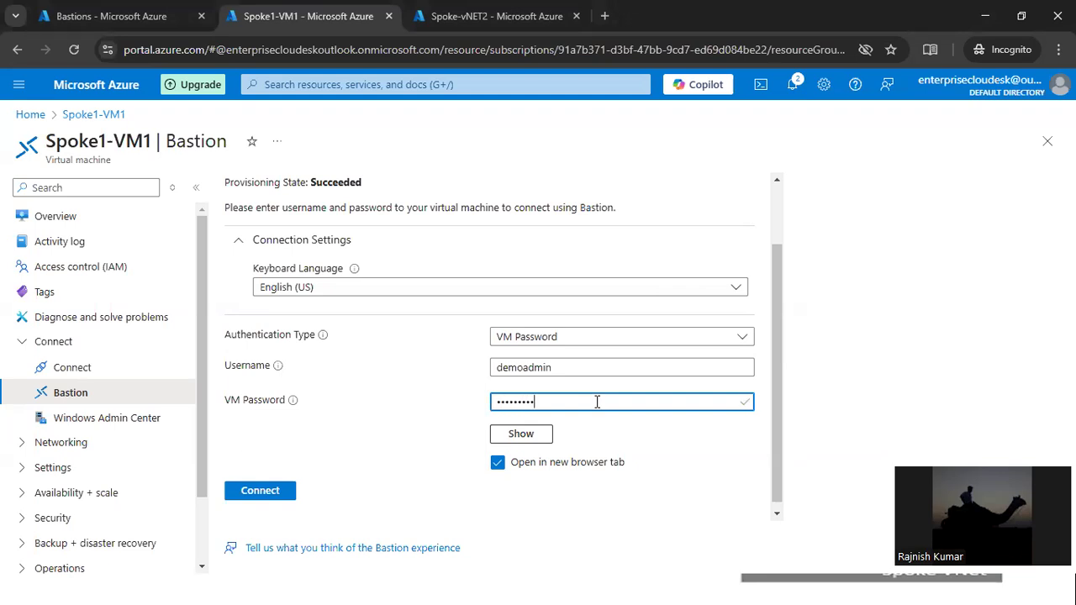
Start the Bastion session to Spoke1-VM1 and check the IPv4 address in its ipconfig output, dismissing the deactivation notice.
left_click(286, 502)
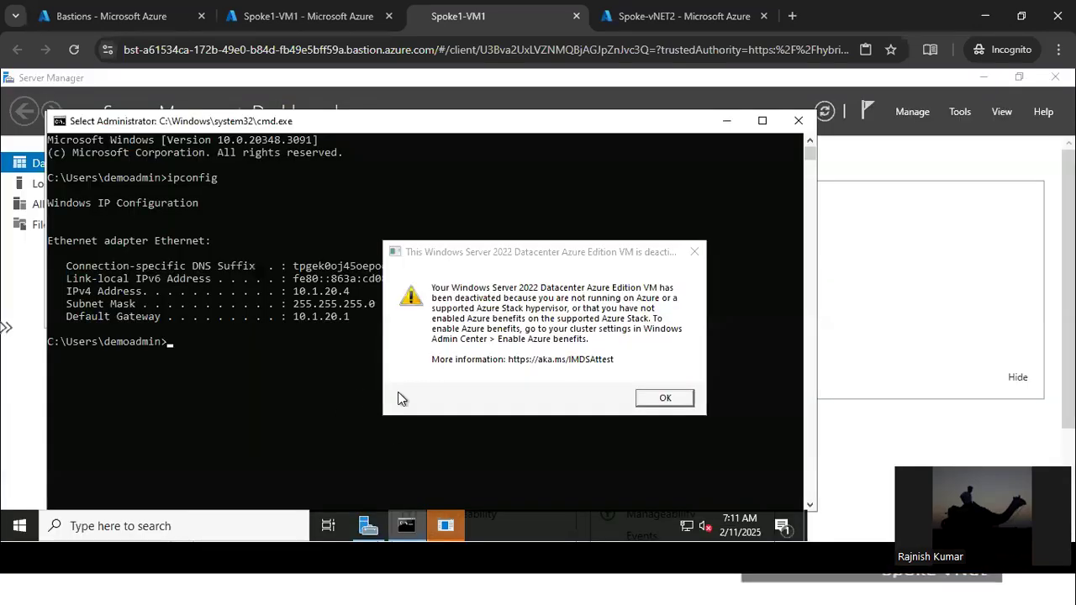
left_click(664, 397)
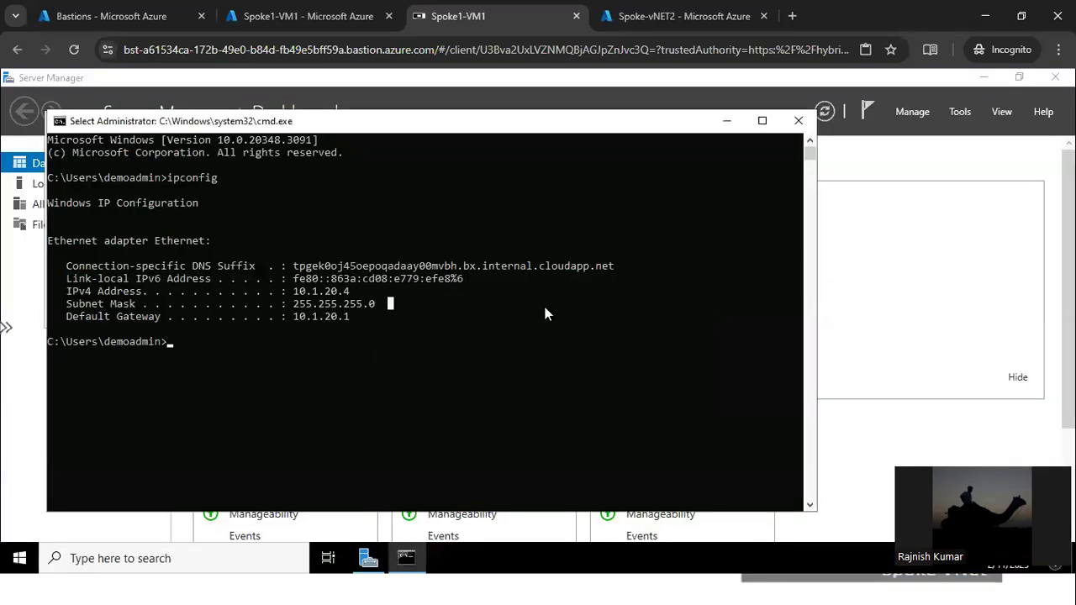
left_click_drag(476, 116, 574, 131)
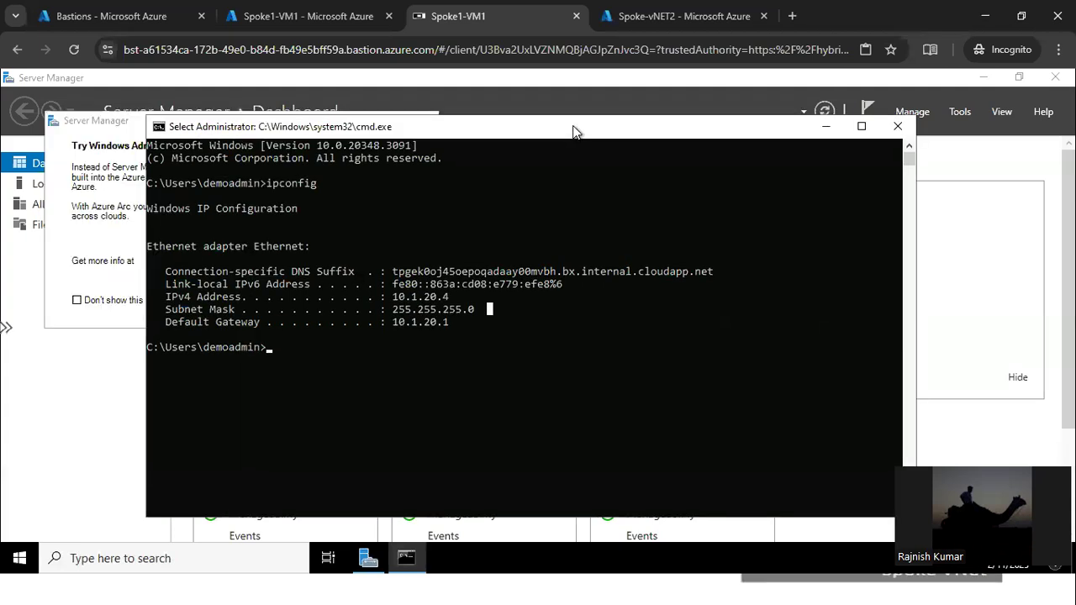
left_click_drag(393, 296, 460, 297)
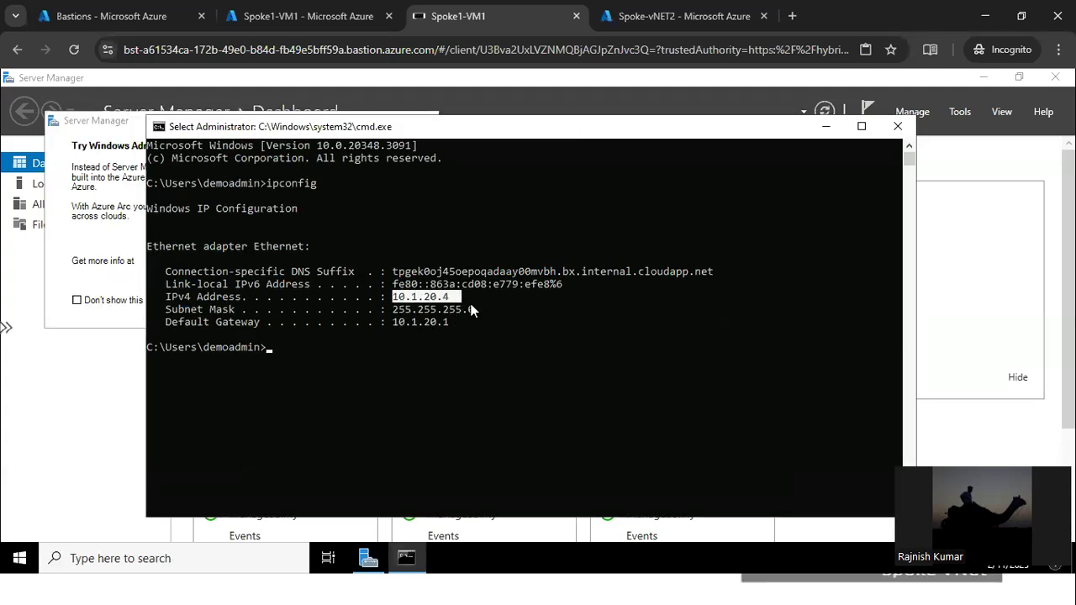
left_click(515, 335)
Restore the browser window to a smaller size over the IP Schema workbook and bring up the Spoke-vNET2 peerings page.
left_click(142, 15)
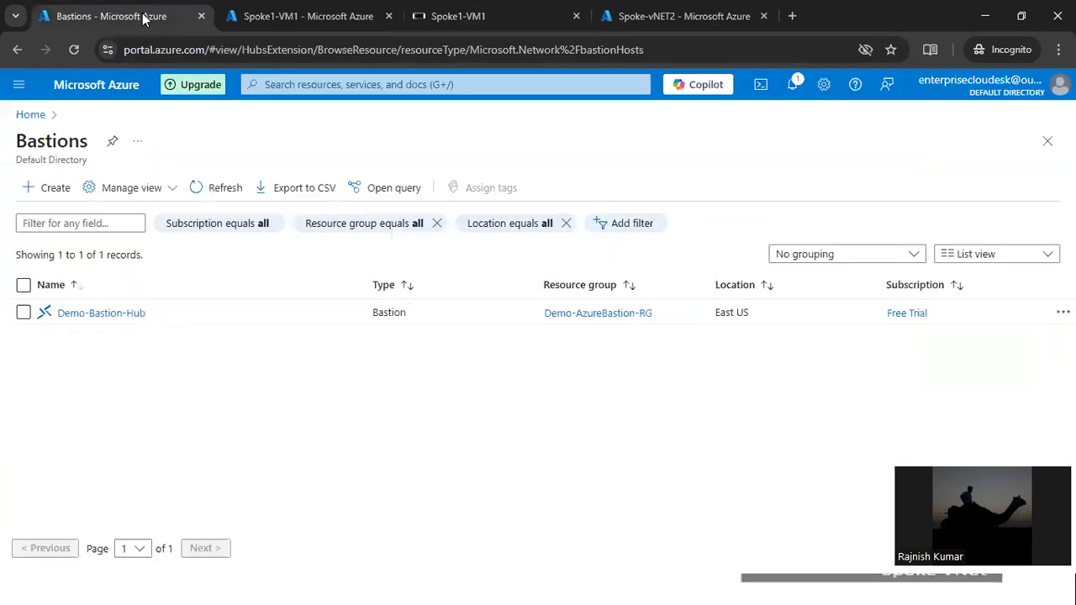
left_click(1020, 16)
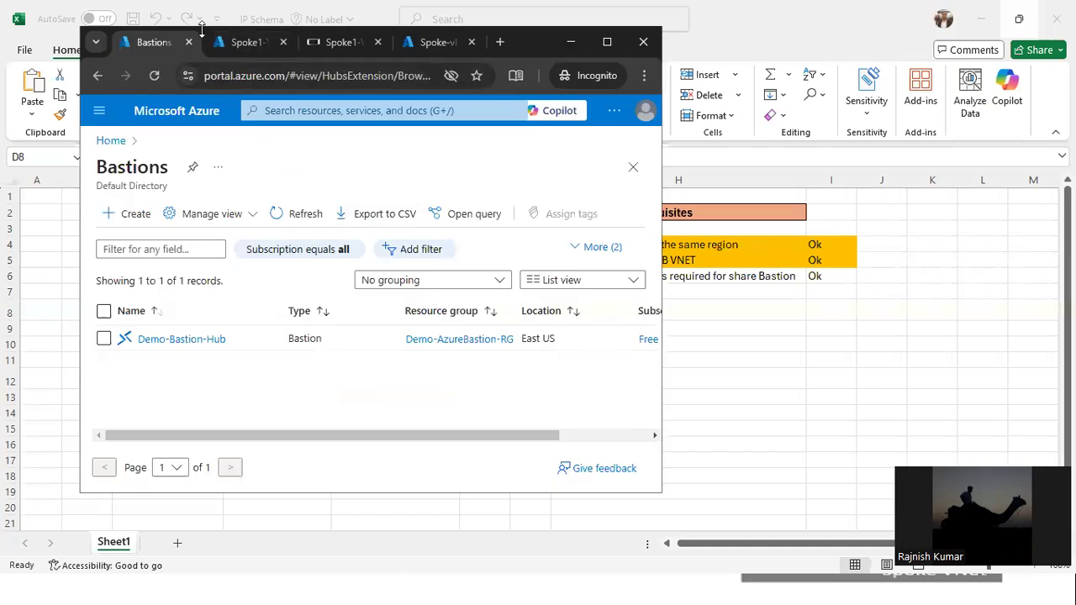
left_click_drag(202, 30, 201, 93)
left_click(438, 111)
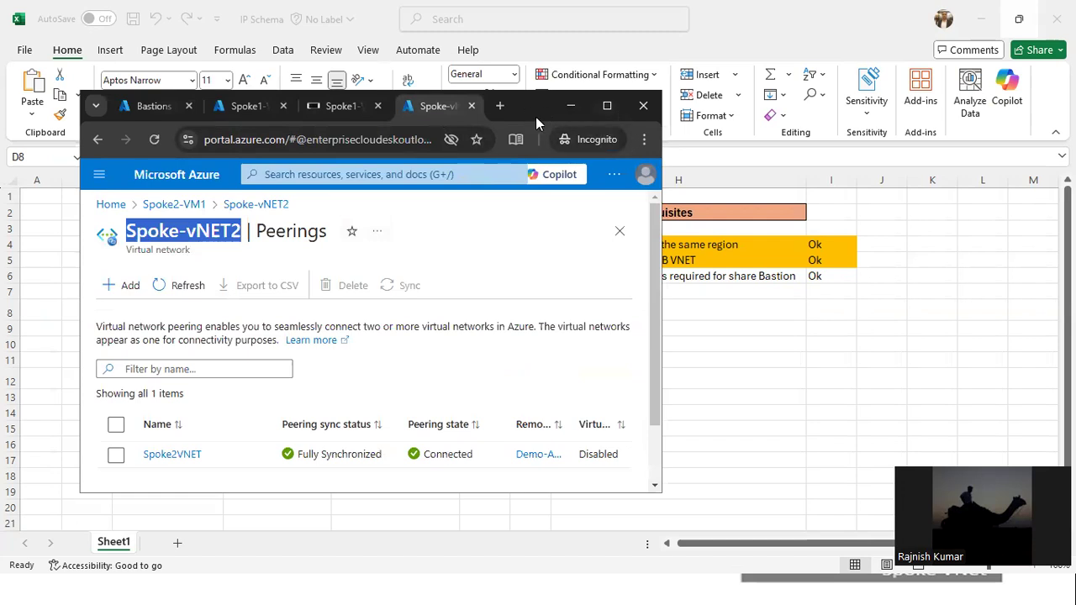
left_click_drag(536, 117, 837, 175)
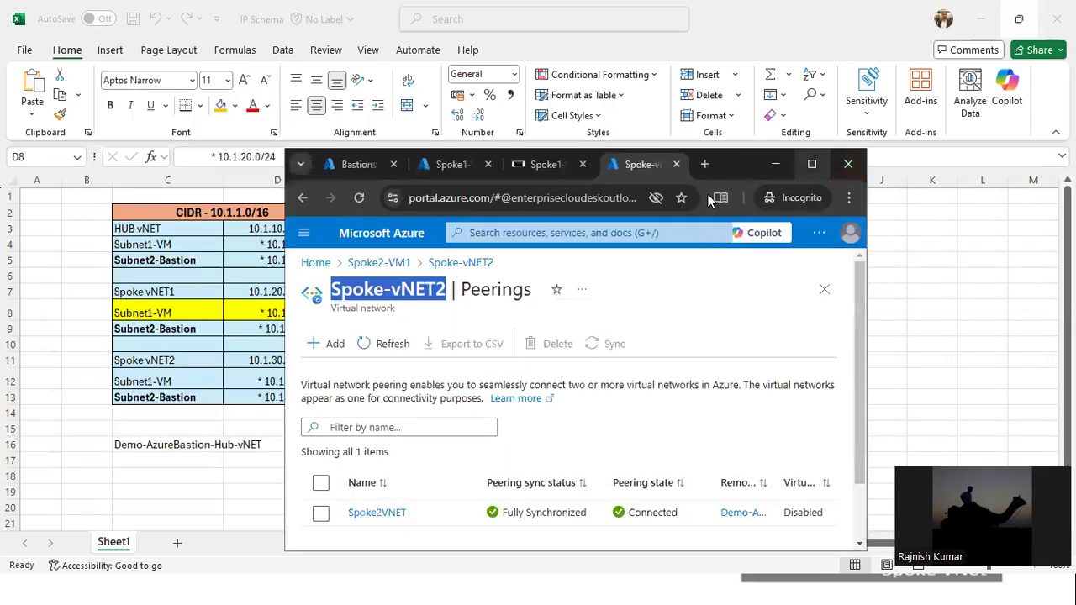
Switch to the IP Schema workbook in Excel and copy the VM name Spoke2-VM1 beside Spoke vNET2's Subnet1-VM entry.
left_click(554, 228)
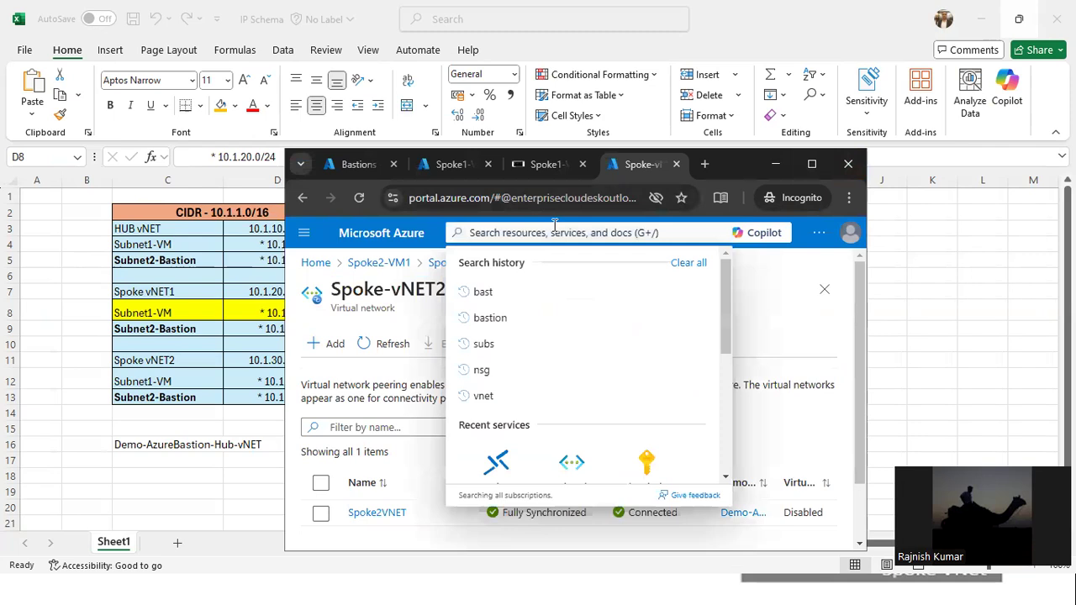
key("alt+Tab")
key("alt+Tab")
left_click(393, 379)
left_click_drag(256, 156, 159, 158)
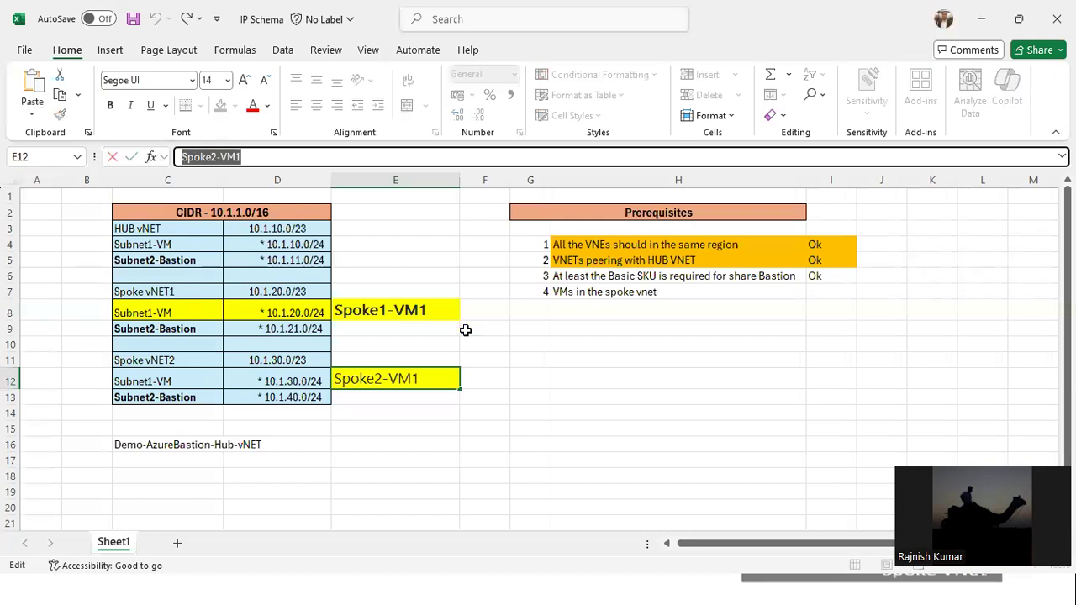
key("ctrl+c")
Switch back to the Azure portal, search for Spoke2-VM1 using the copied name, and open that virtual machine in a maximized window.
key("alt+Tab")
key("ctrl+v")
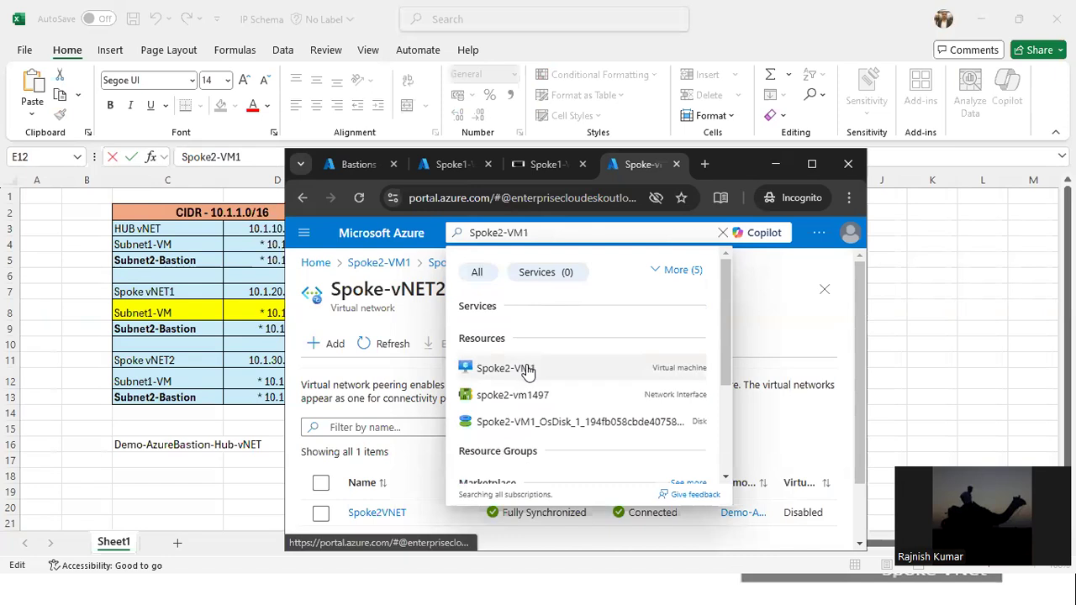
left_click(526, 367)
left_click(812, 164)
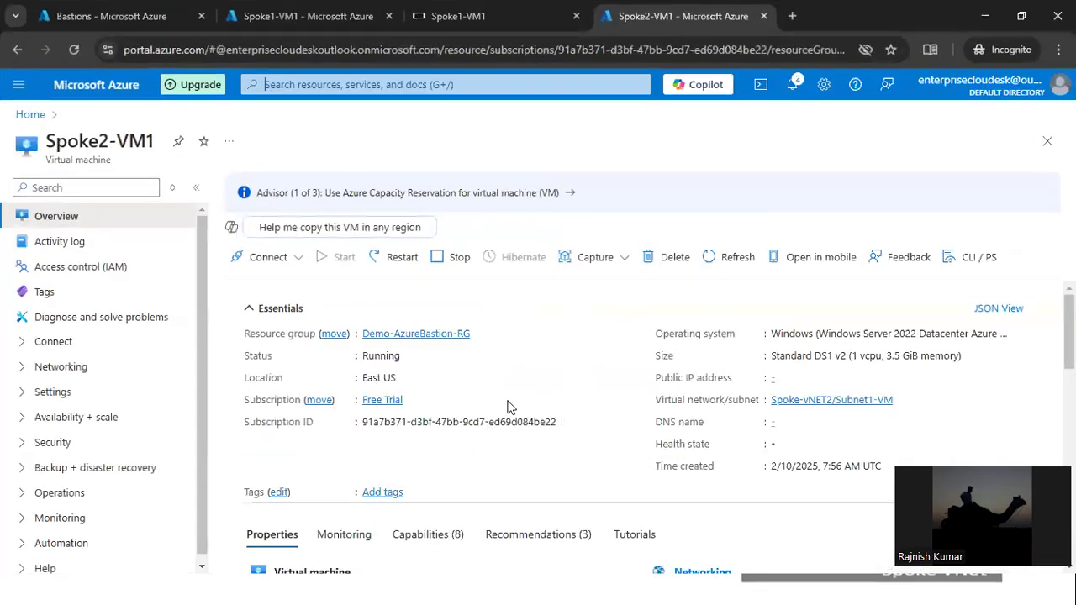
Check the location, virtual network and private IP address of Spoke2-VM1.
triple_click(367, 380)
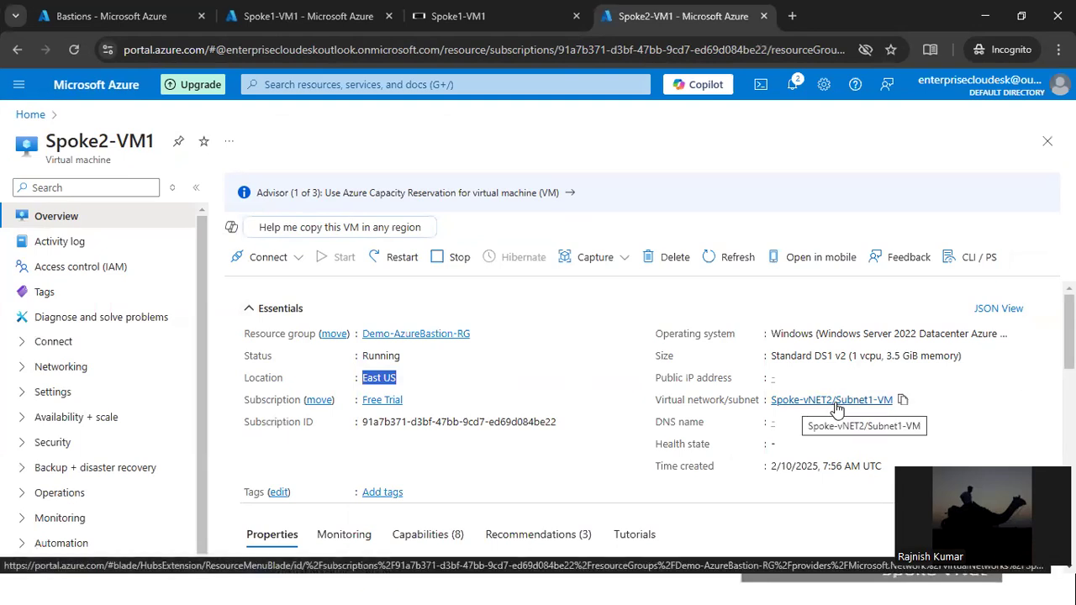
scroll(837, 410, "down", 2)
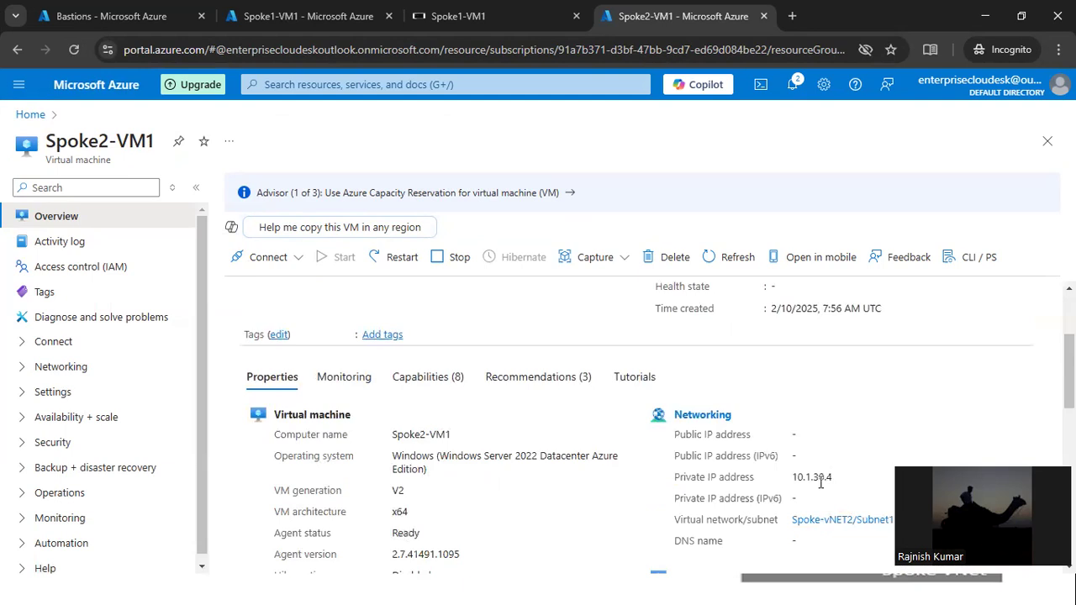
double_click(794, 479)
scroll(843, 406, "up", 2)
Open Spoke-vNET2 from Spoke2-VM1 and check its address space and the IPv4 range of Subnet1-VM.
left_click(867, 404)
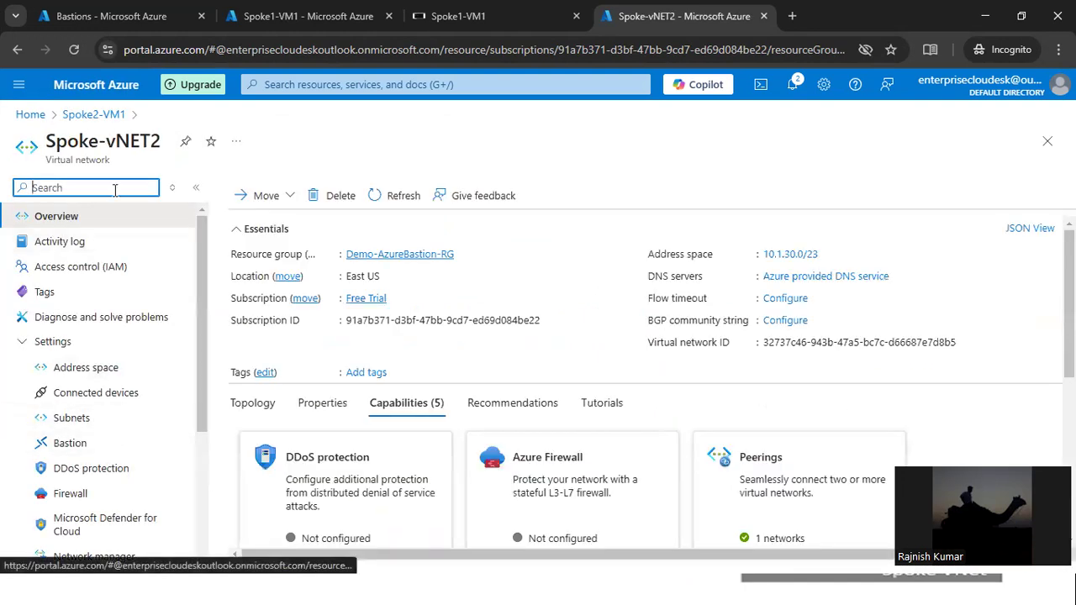
left_click_drag(162, 142, 46, 141)
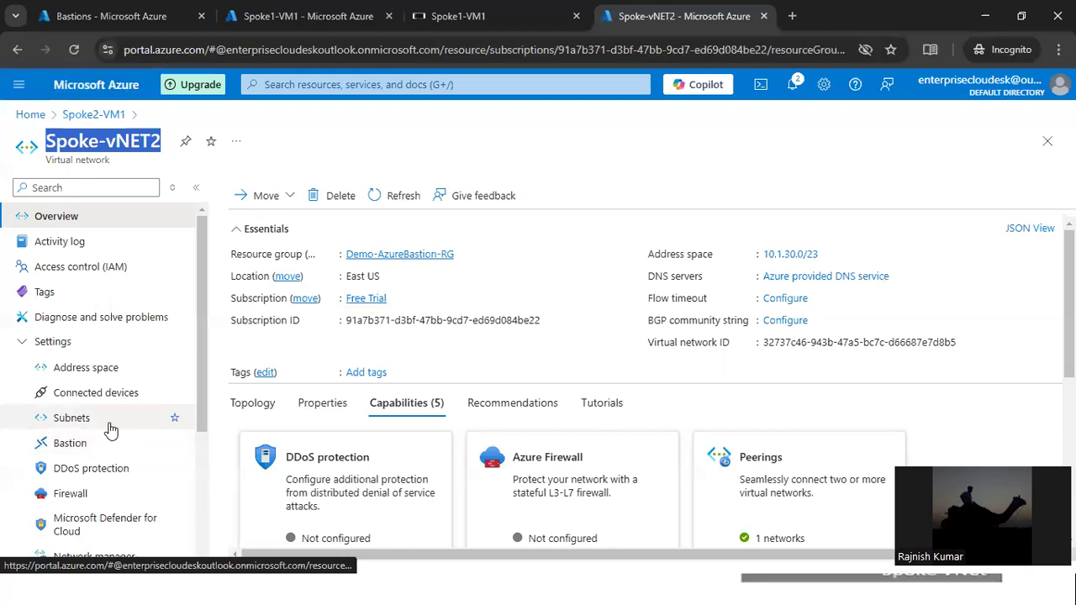
left_click(120, 369)
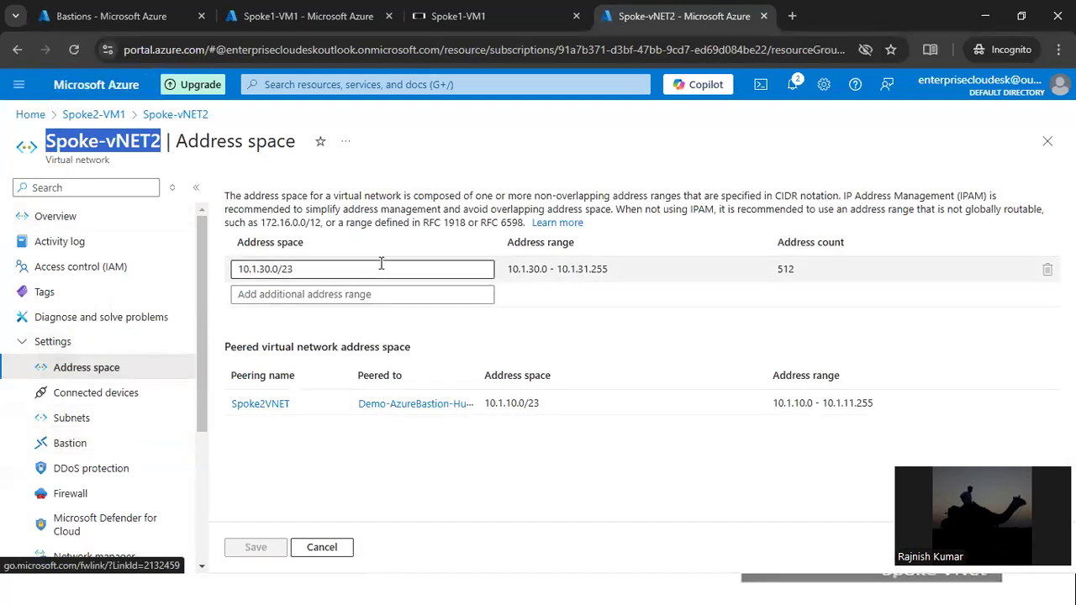
left_click(296, 269)
triple_click(296, 270)
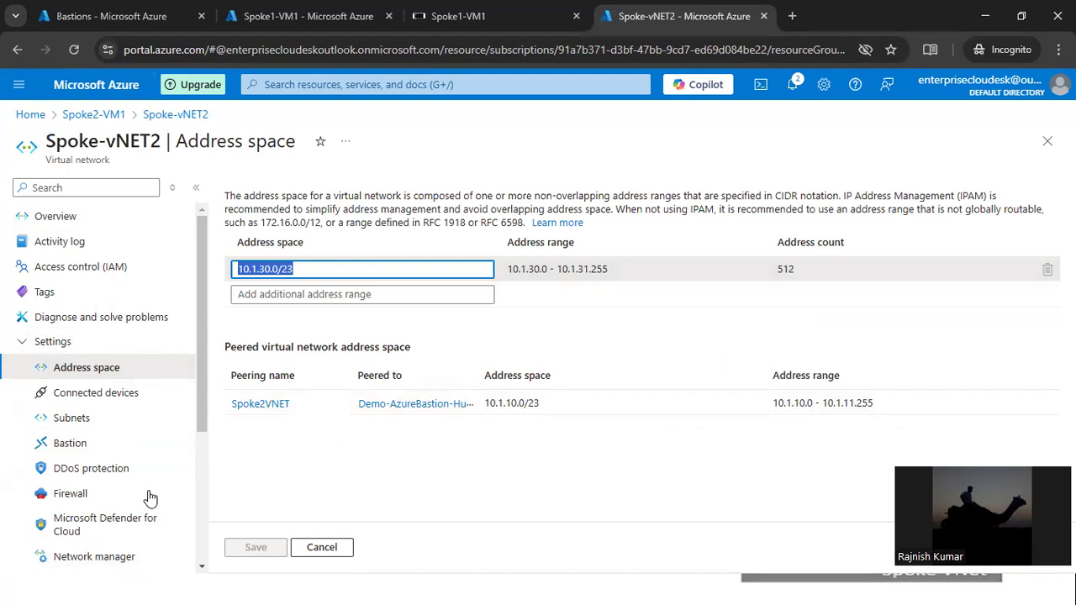
left_click(120, 427)
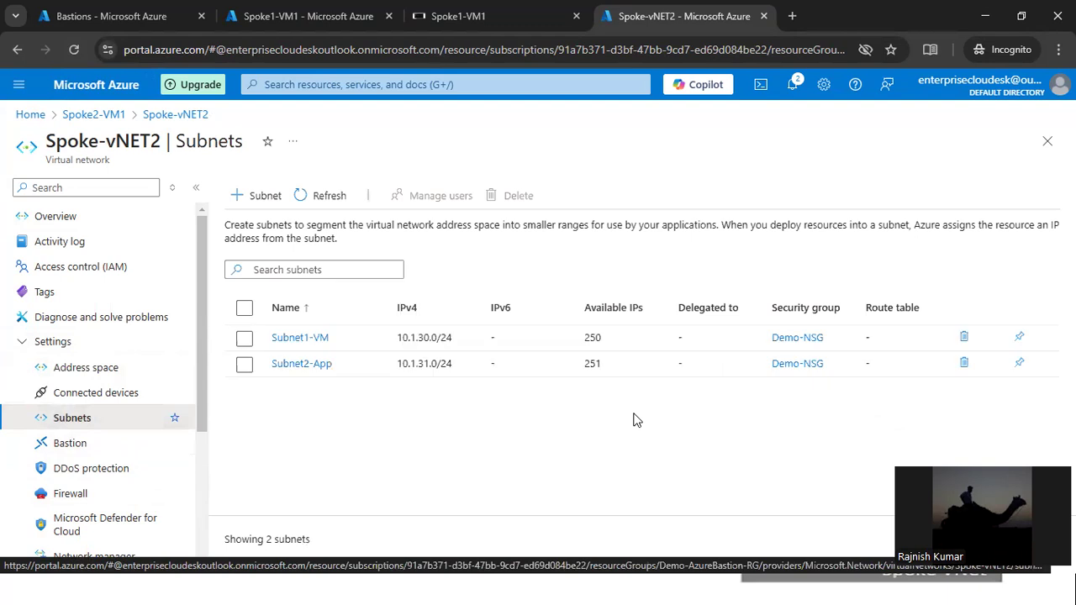
left_click_drag(454, 339, 399, 344)
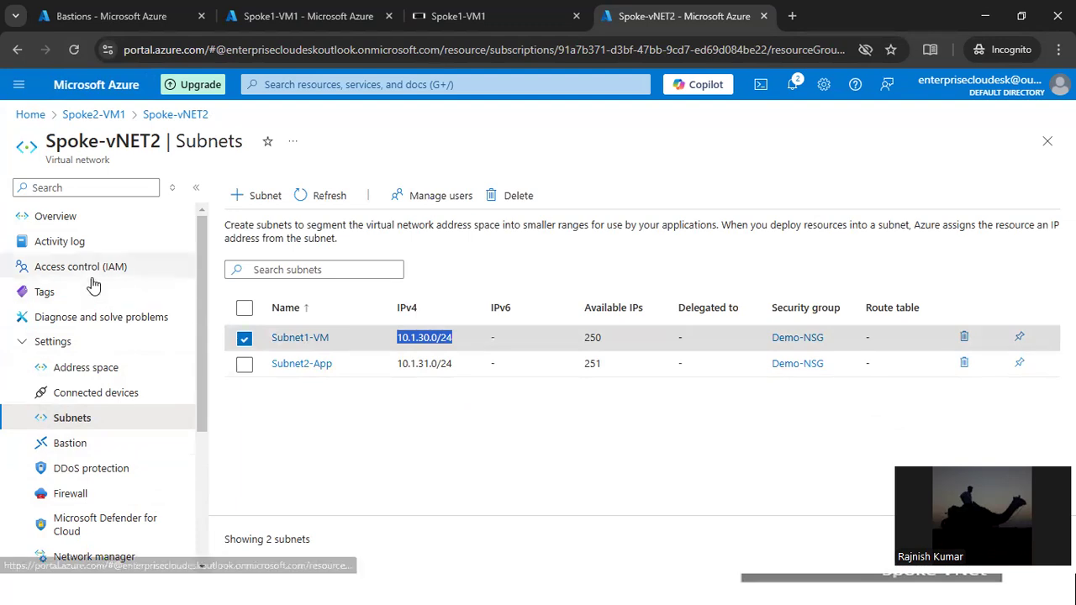
Find Spoke2-VM1 again through the portal search and choose Connect via Bastion for it.
left_click(103, 220)
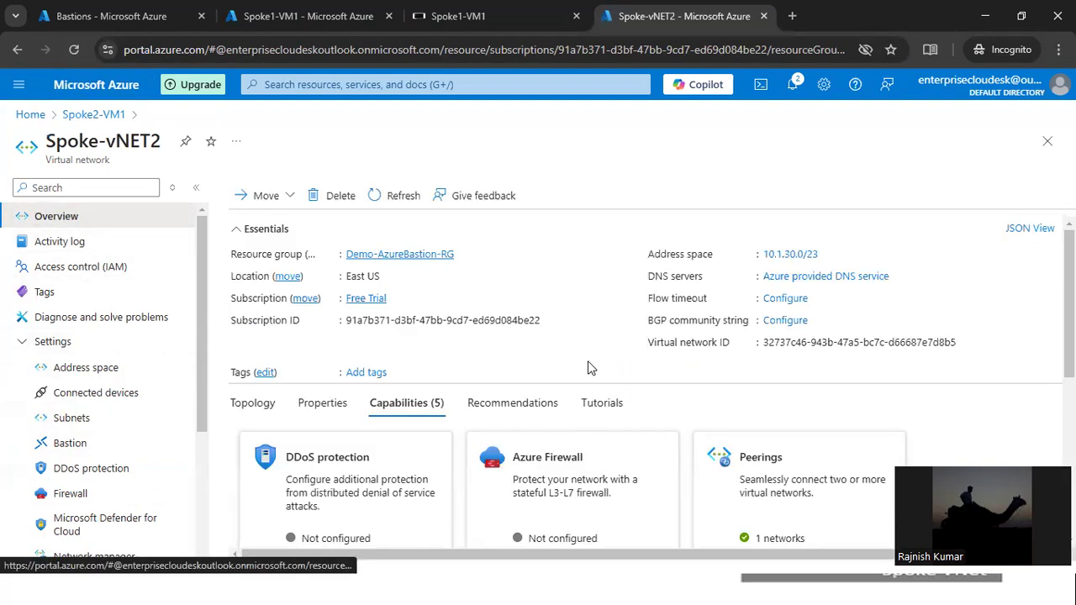
left_click(443, 88)
type("spoke2-vm1")
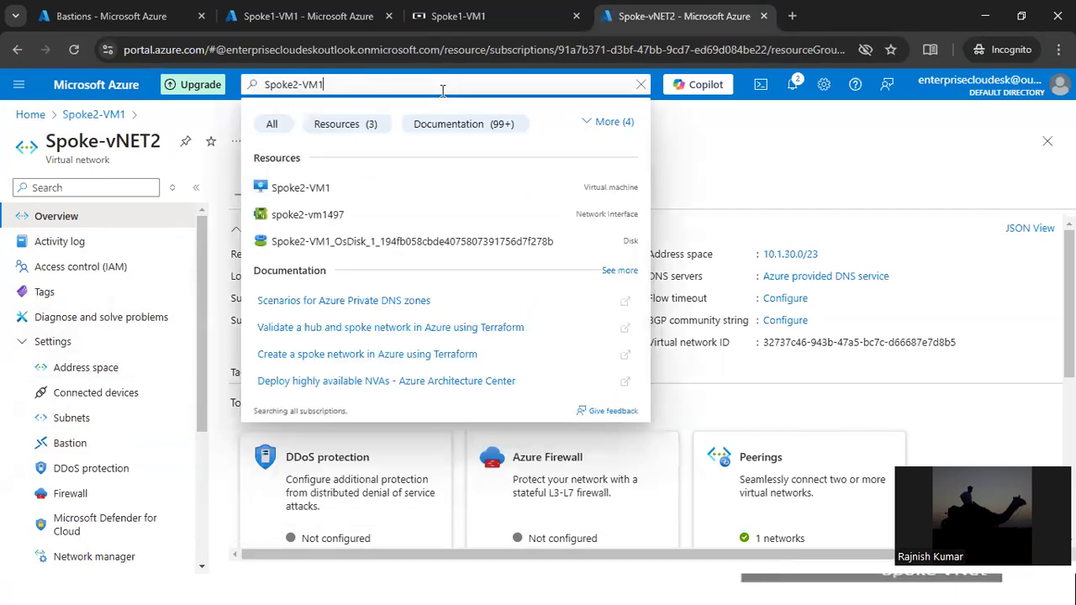
left_click(384, 188)
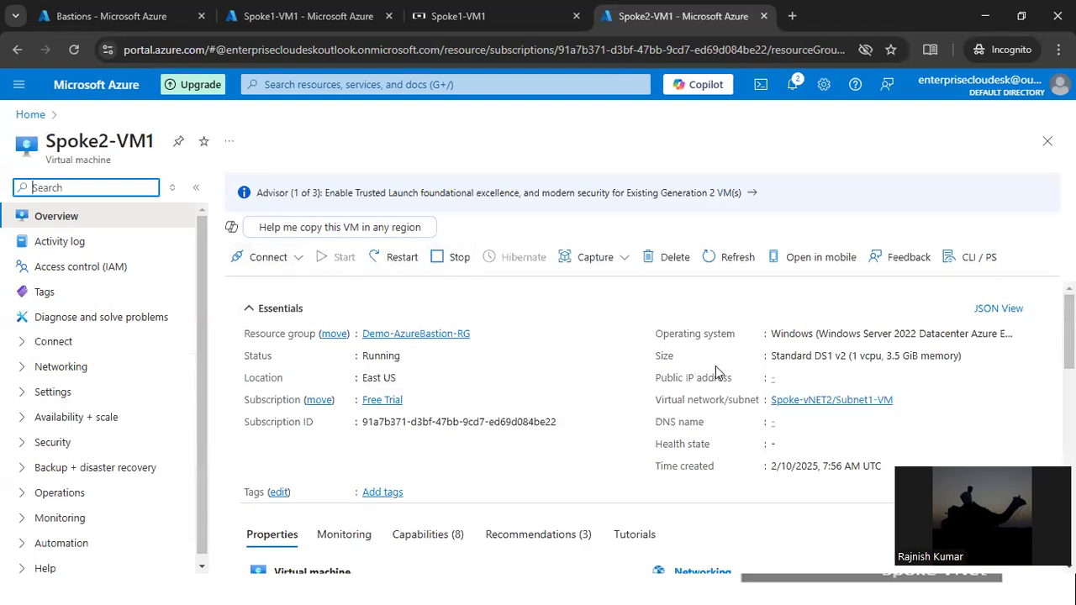
left_click(304, 261)
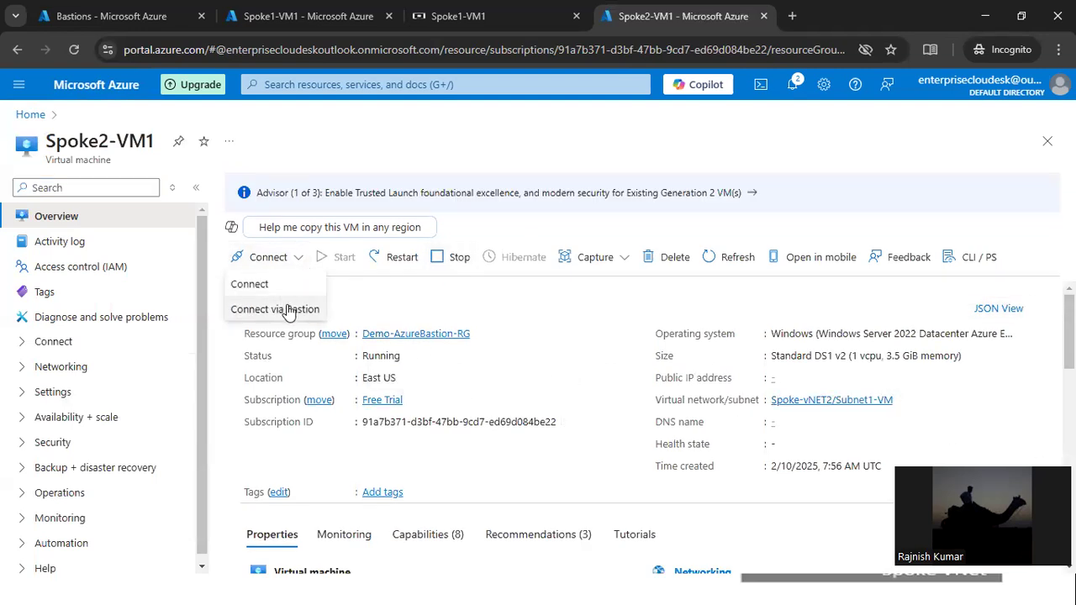
left_click(290, 307)
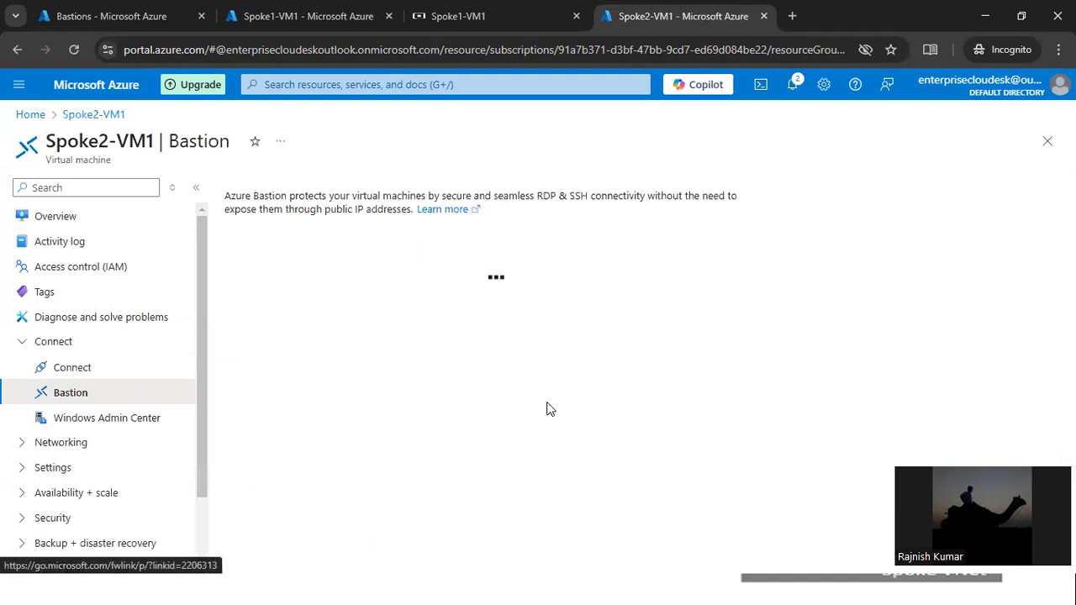
Enter the VM password for the demoadmin account and connect to Spoke2-VM1 through Bastion.
scroll(591, 444, "down", 1)
left_click(611, 396)
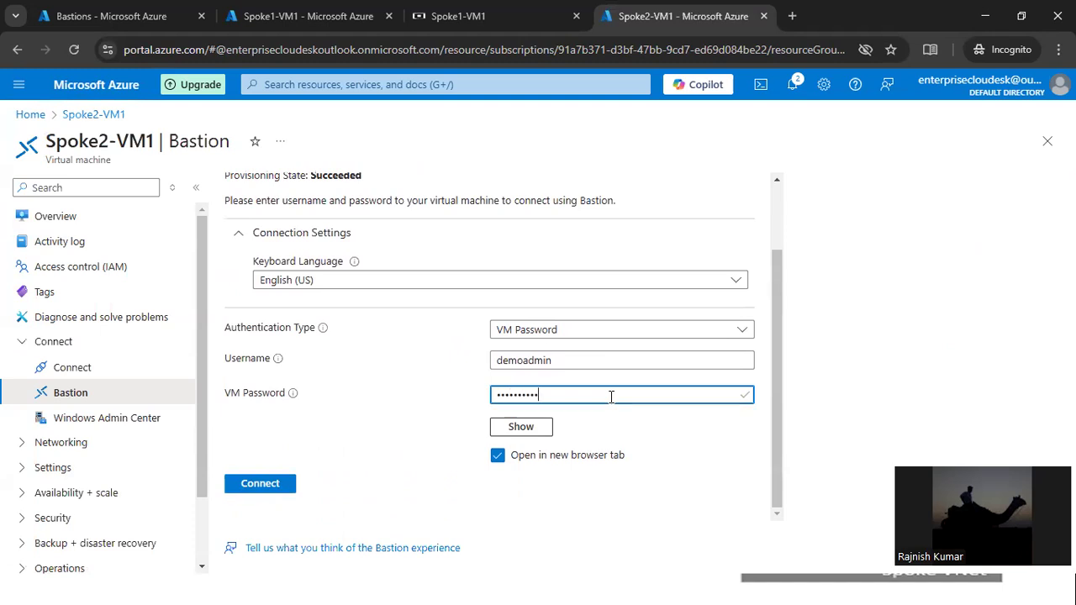
left_click(272, 485)
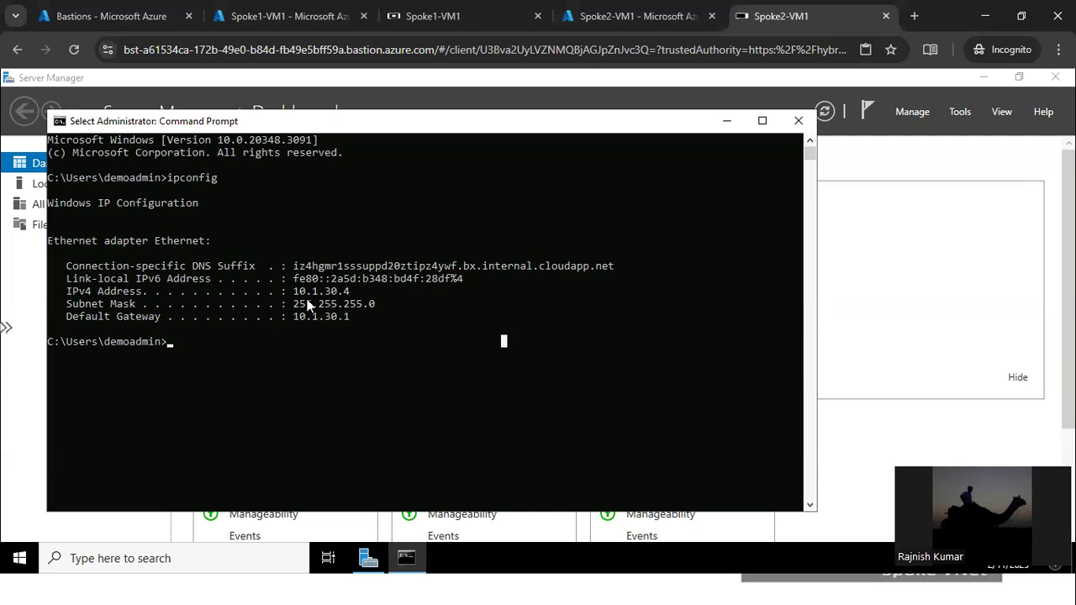
Compare the IPv4 address in Spoke2-VM1's ipconfig output with the Spoke vNET2 Subnet1-VM range in the IP Schema workbook.
left_click_drag(293, 292, 356, 291)
key("alt+Tab")
key("Tab")
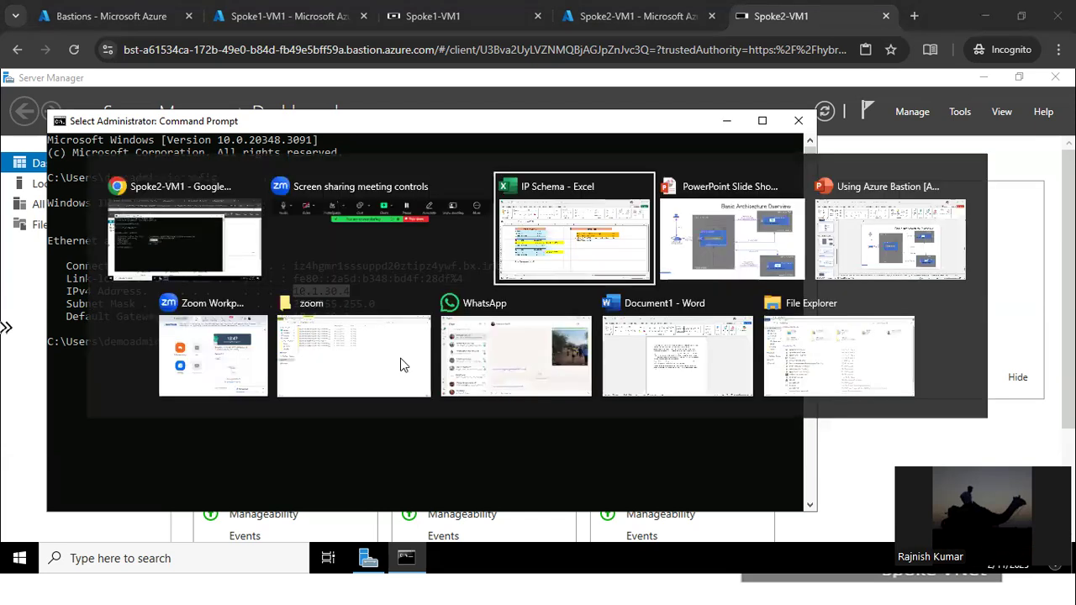
left_click(324, 424)
left_click(313, 380)
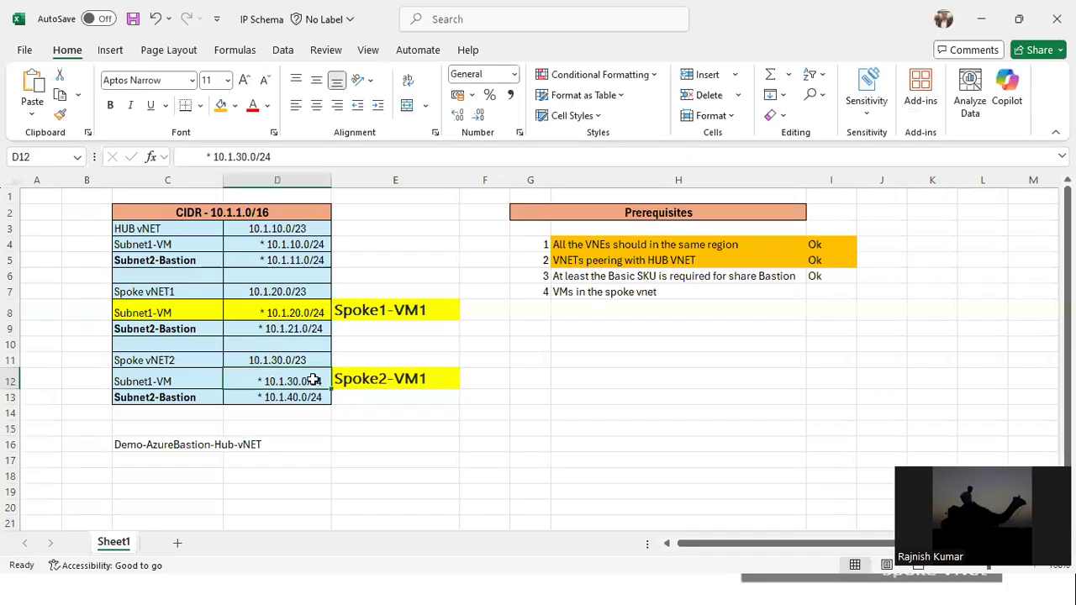
key("alt+Tab")
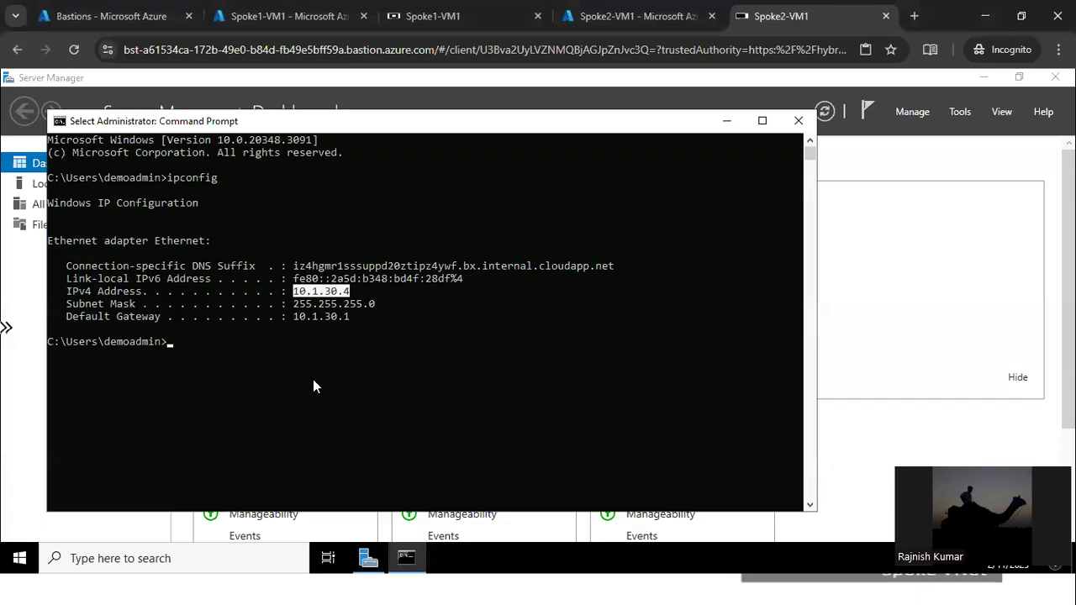
Review the Bastion host and virtual network of Spoke2-VM1 in the Azure portal, then switch to the IP Schema workbook in Excel.
left_click(1021, 16)
left_click(562, 166)
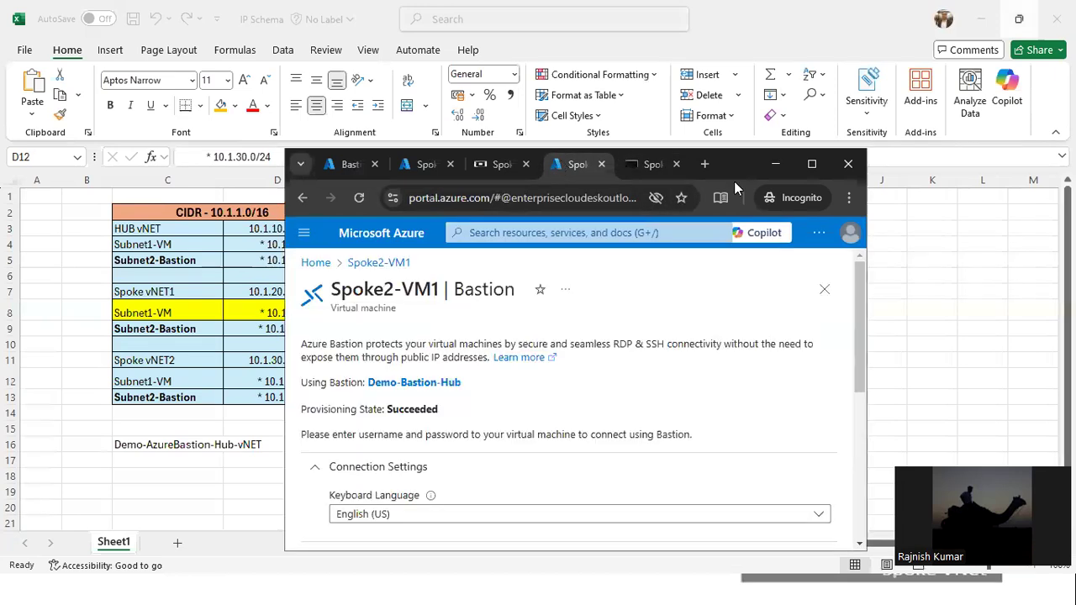
left_click(807, 172)
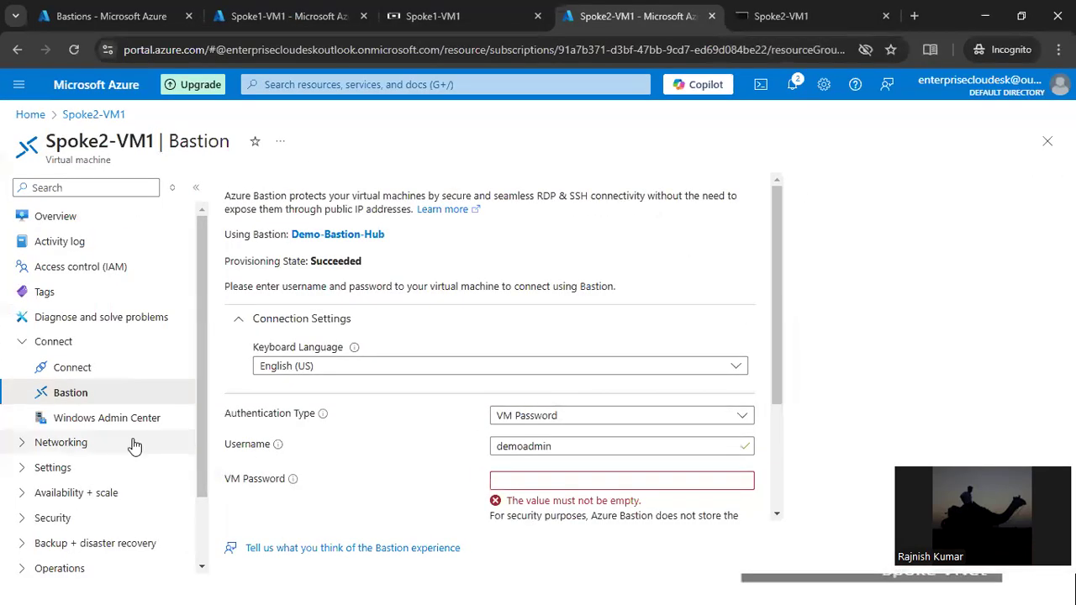
left_click(84, 219)
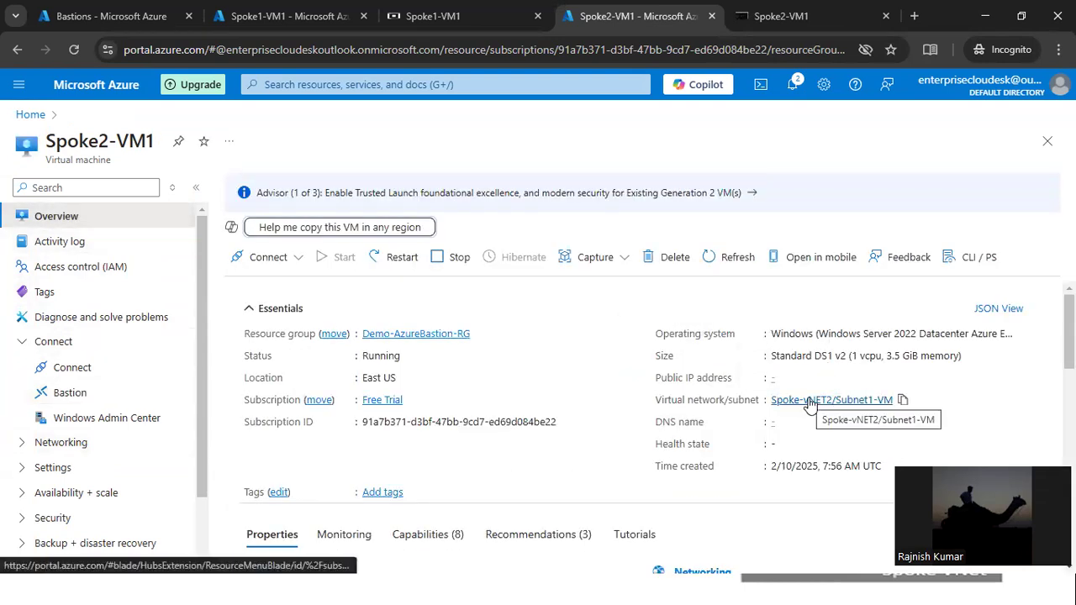
left_click(834, 405)
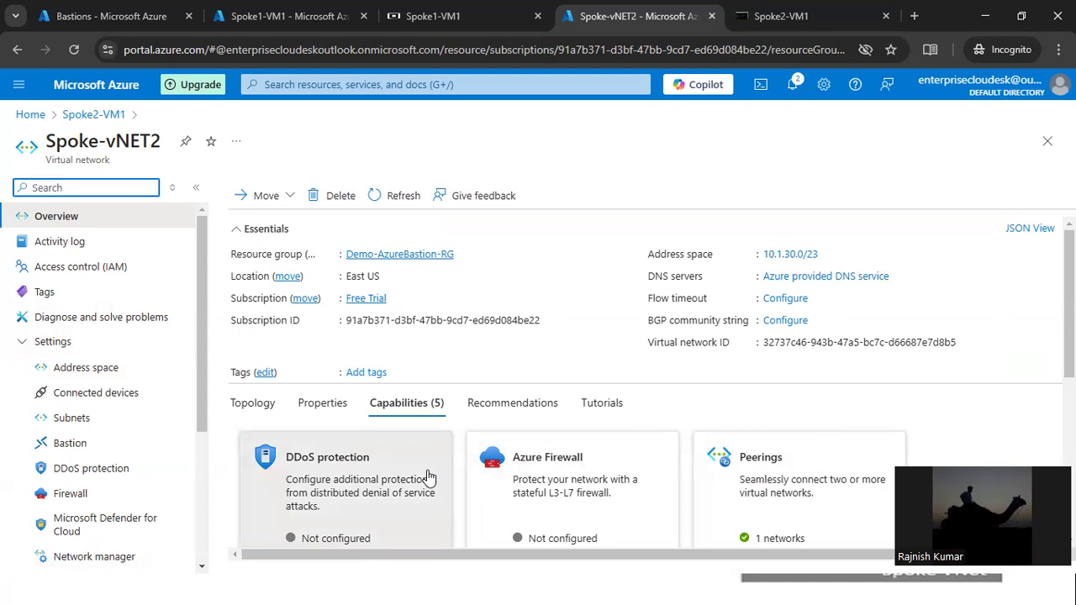
key("alt+Tab")
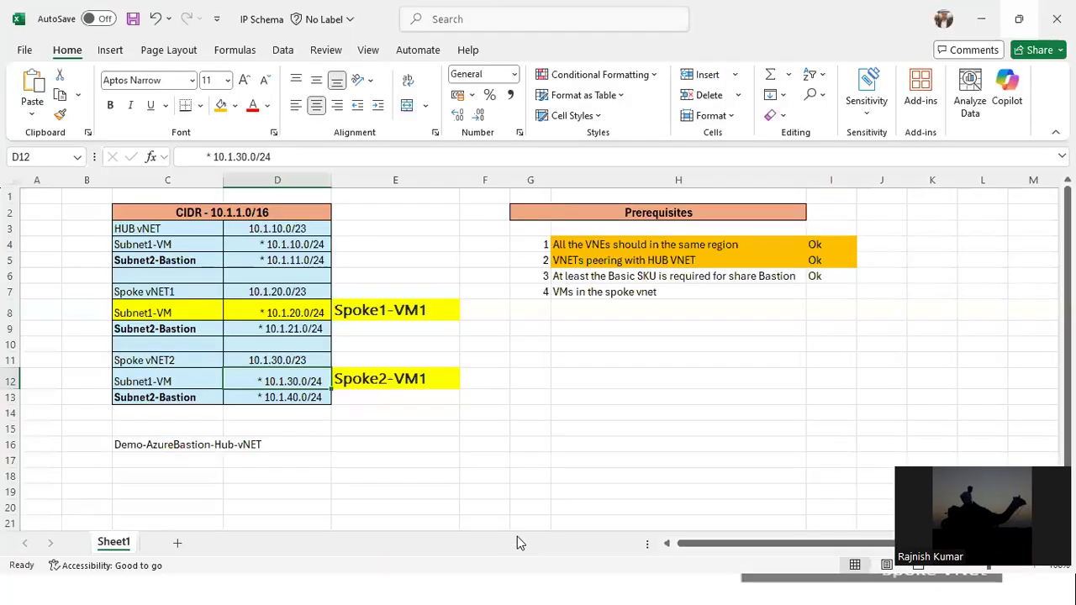
Mark the "VMs in the spoke vnet" prerequisite as Ok in cell I7 of the IP Schema workbook.
key("alt+Tab")
key("alt+Tab")
left_click(829, 294)
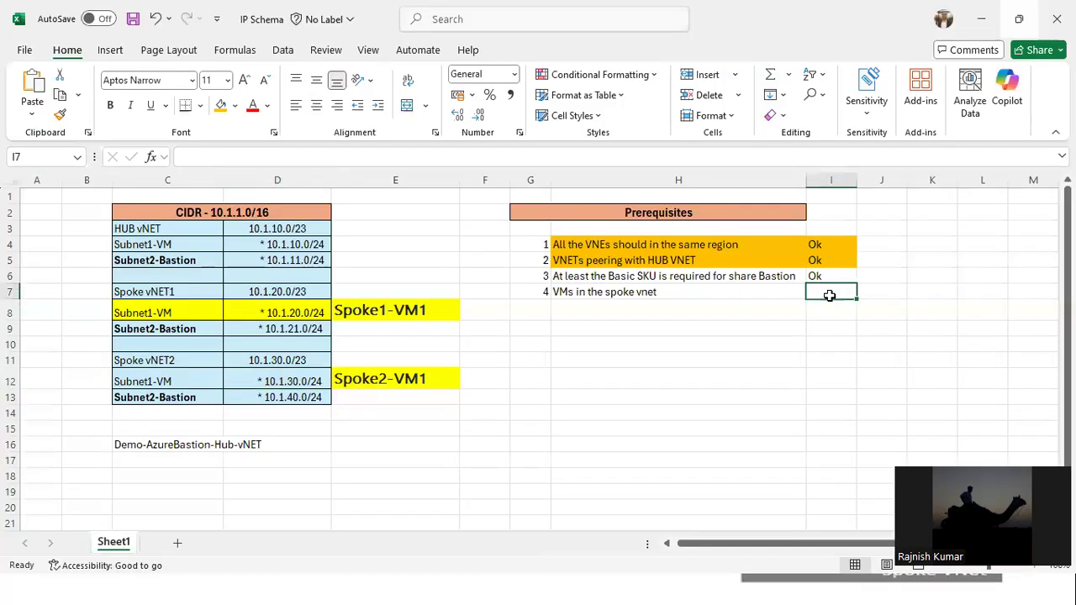
type("Ok")
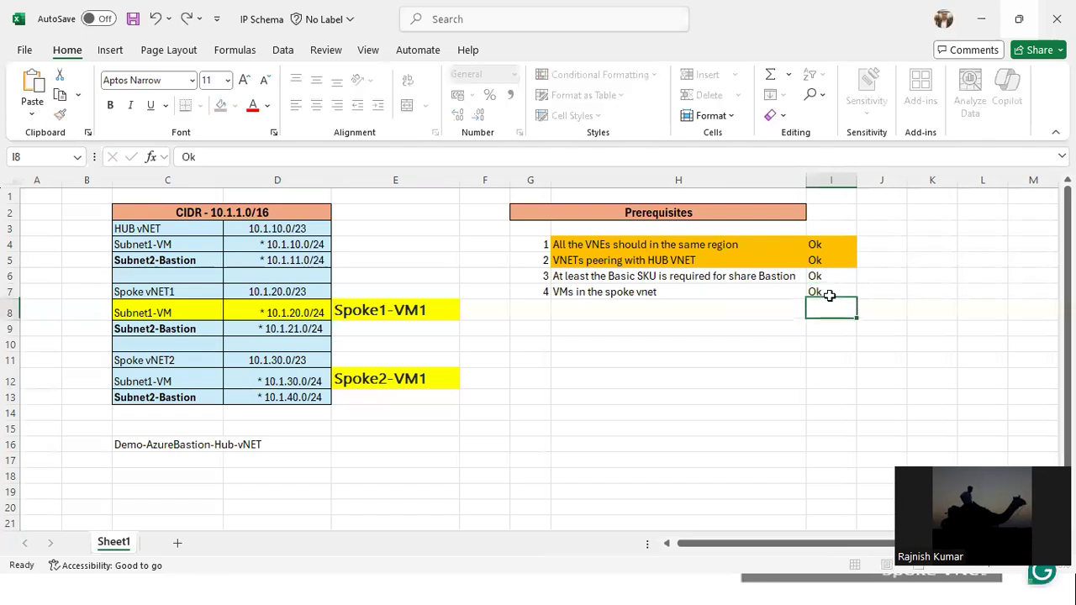
key("ctrl+Return")
Fill the prerequisites list and its status cells, H4:I7, with the orange highlight colour.
left_click_drag(632, 243, 829, 290)
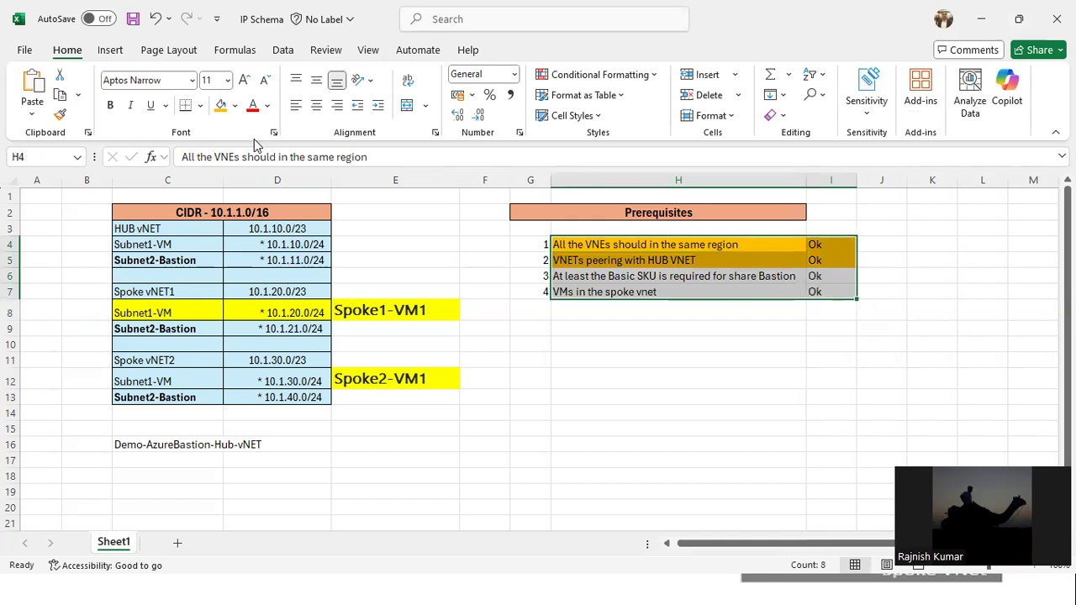
left_click(220, 105)
left_click(735, 374)
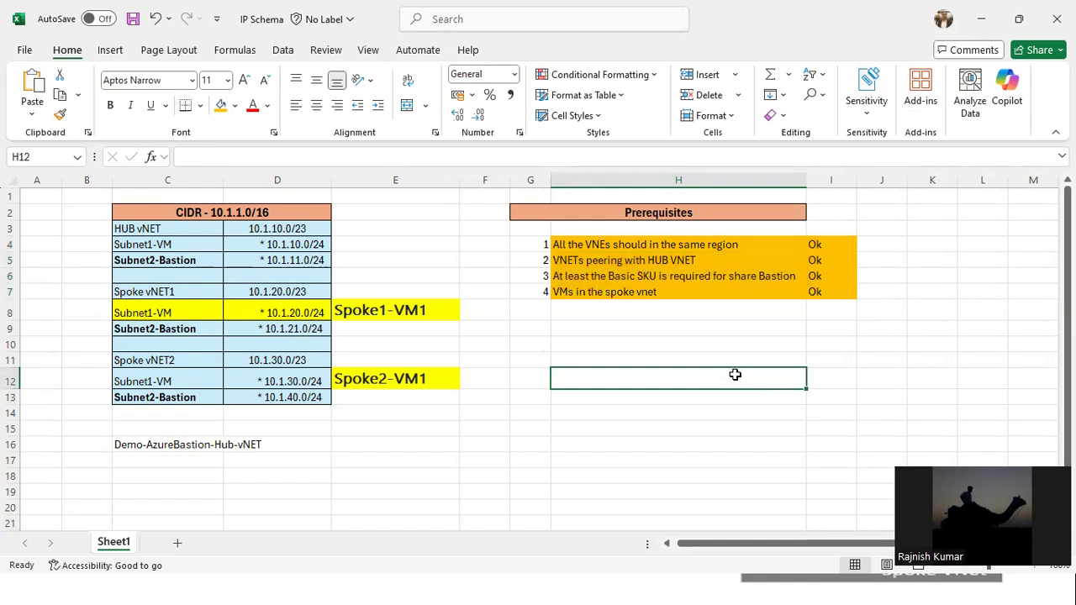
Switch to the PowerPoint slide show and review the hub and spoke diagram on the Basic Architecture Overview slide.
key("alt+Tab")
key("Tab")
key("Tab")
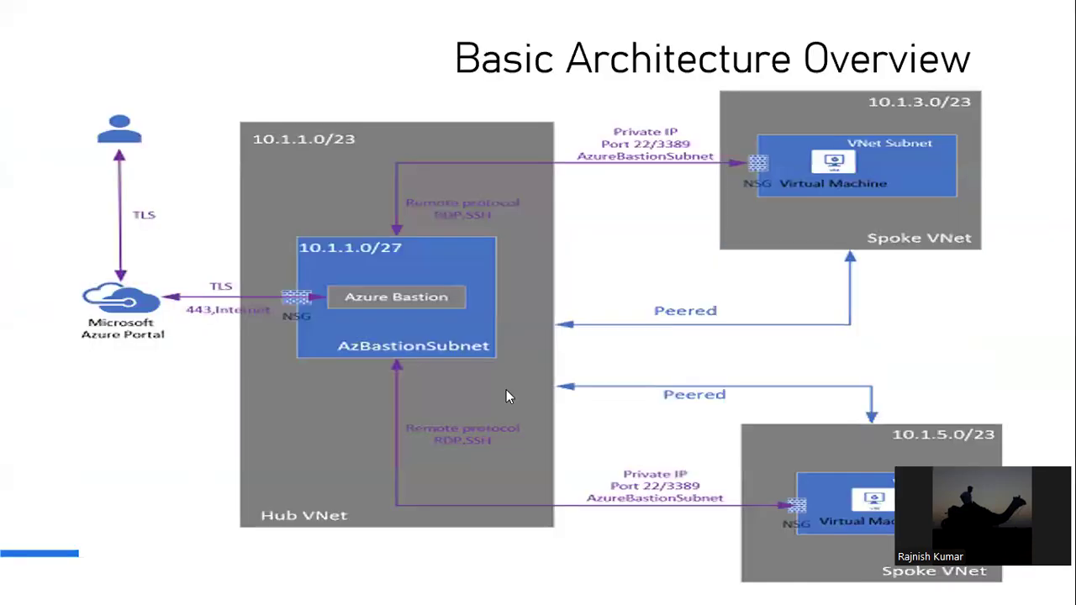
left_click(746, 348)
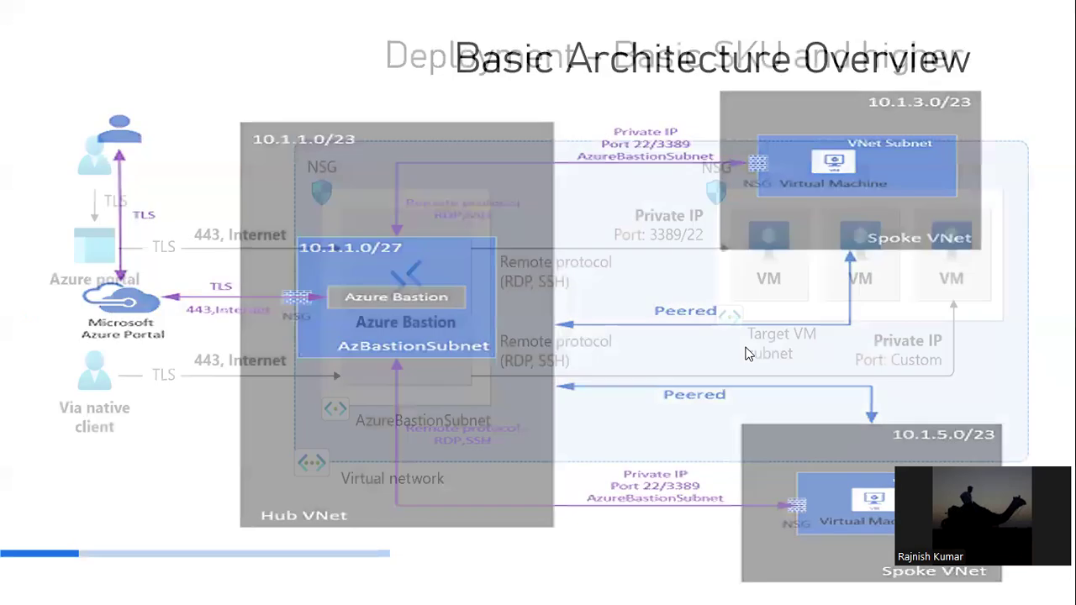
key("Left")
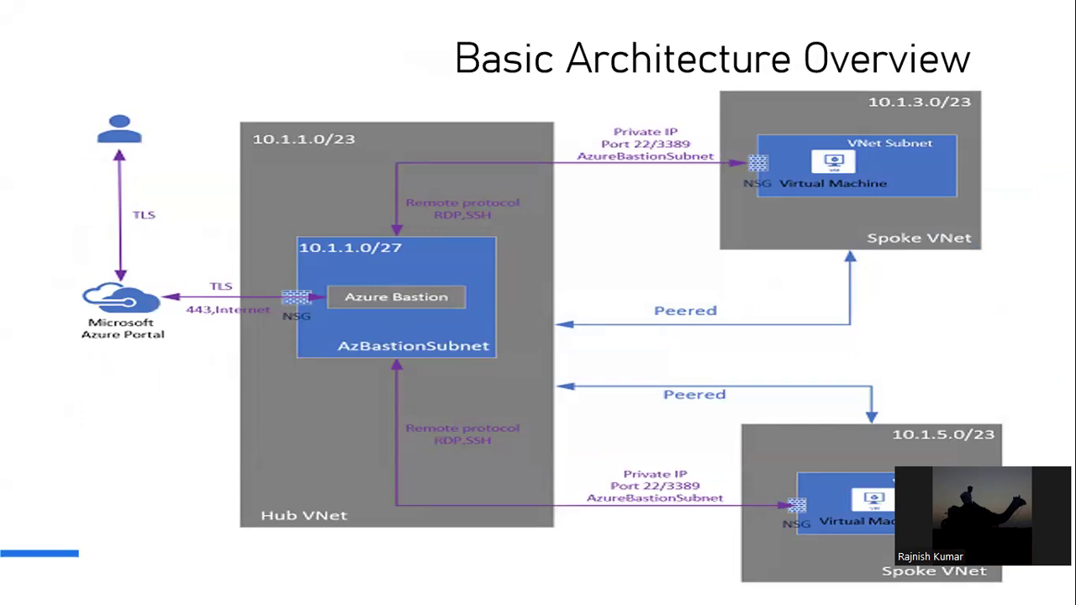
Go through the deployment SKU, Current Feature Limitations and Azure Bastion pricing slides up to the closing slide.
key("Right")
key("Right")
key("Right")
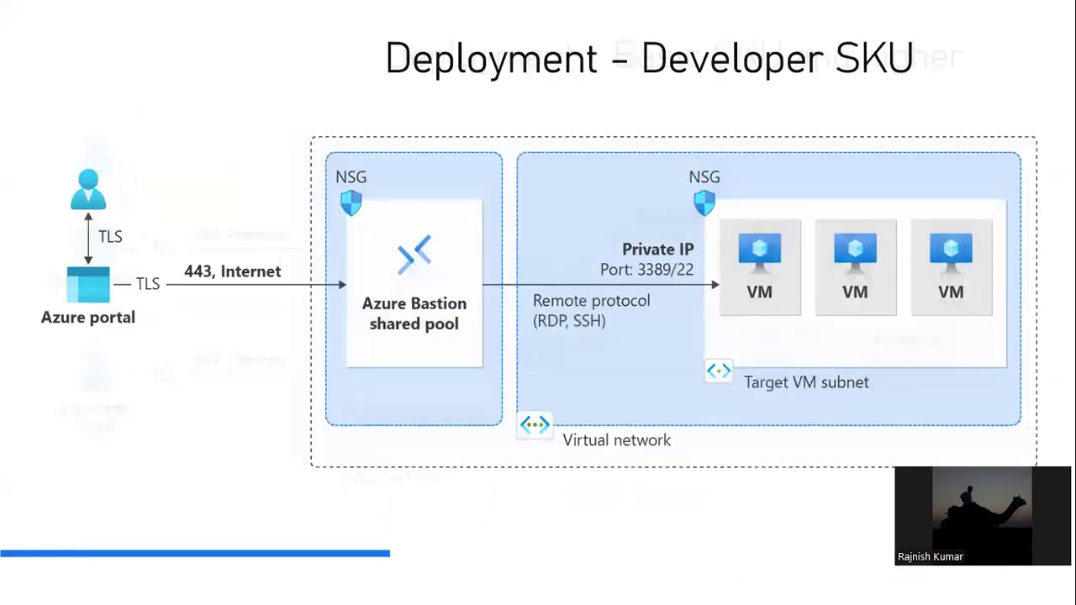
key("Right")
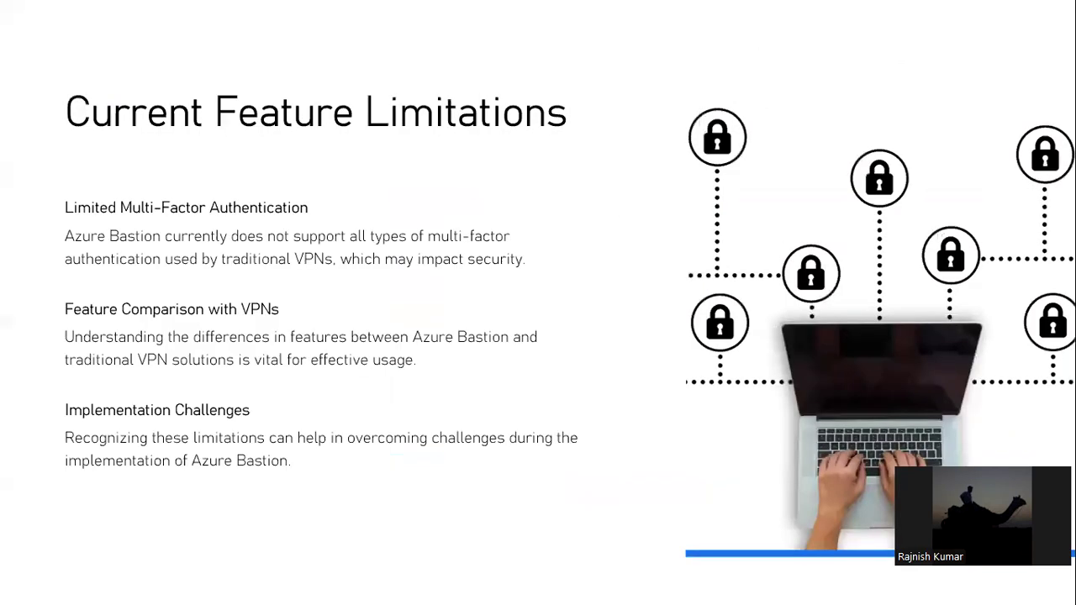
key("Right")
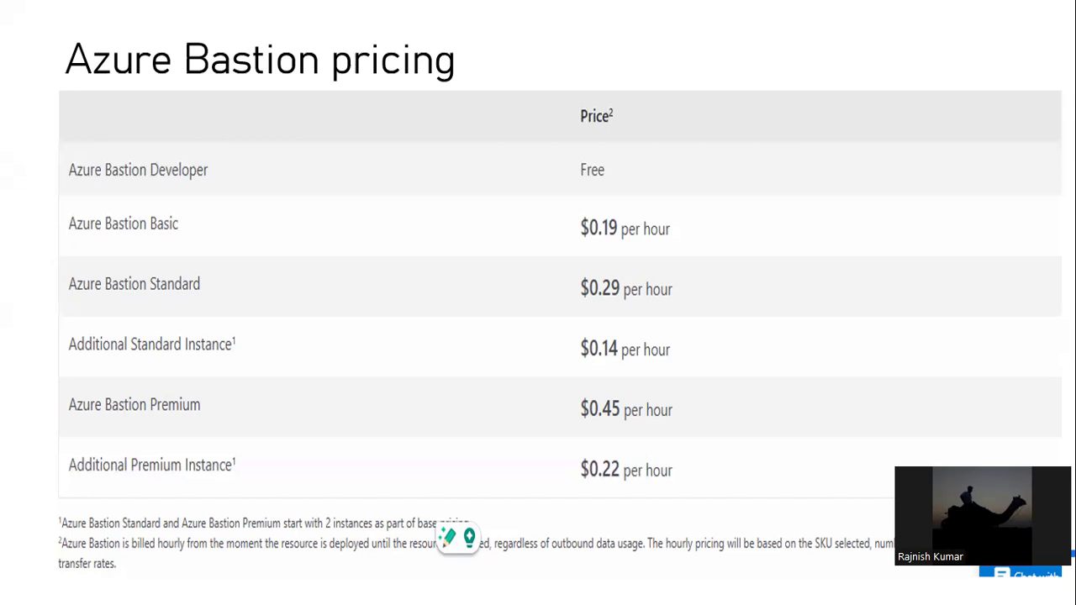
left_click(400, 281)
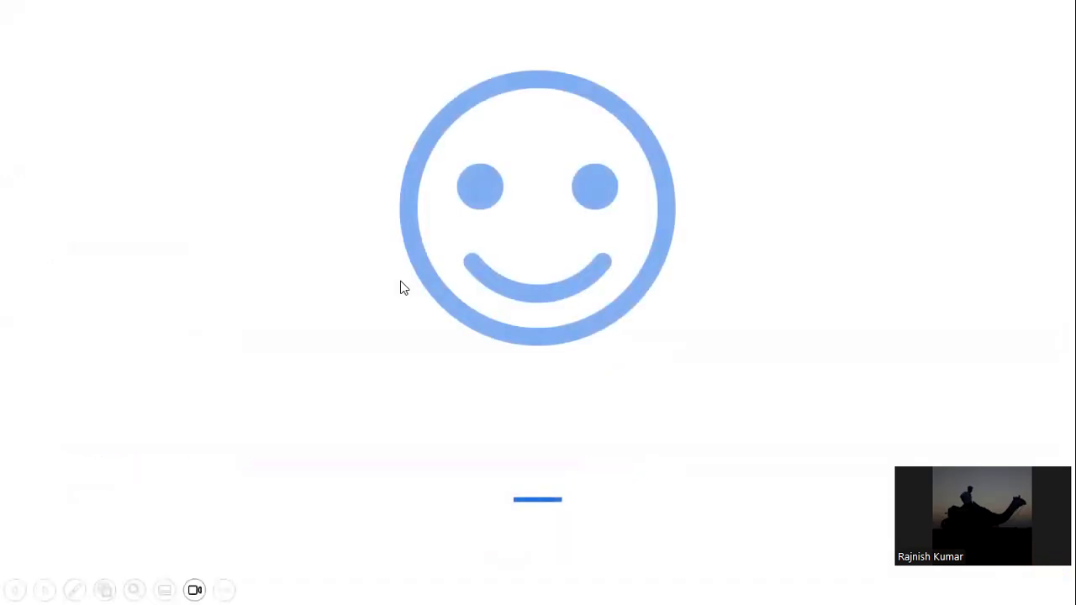